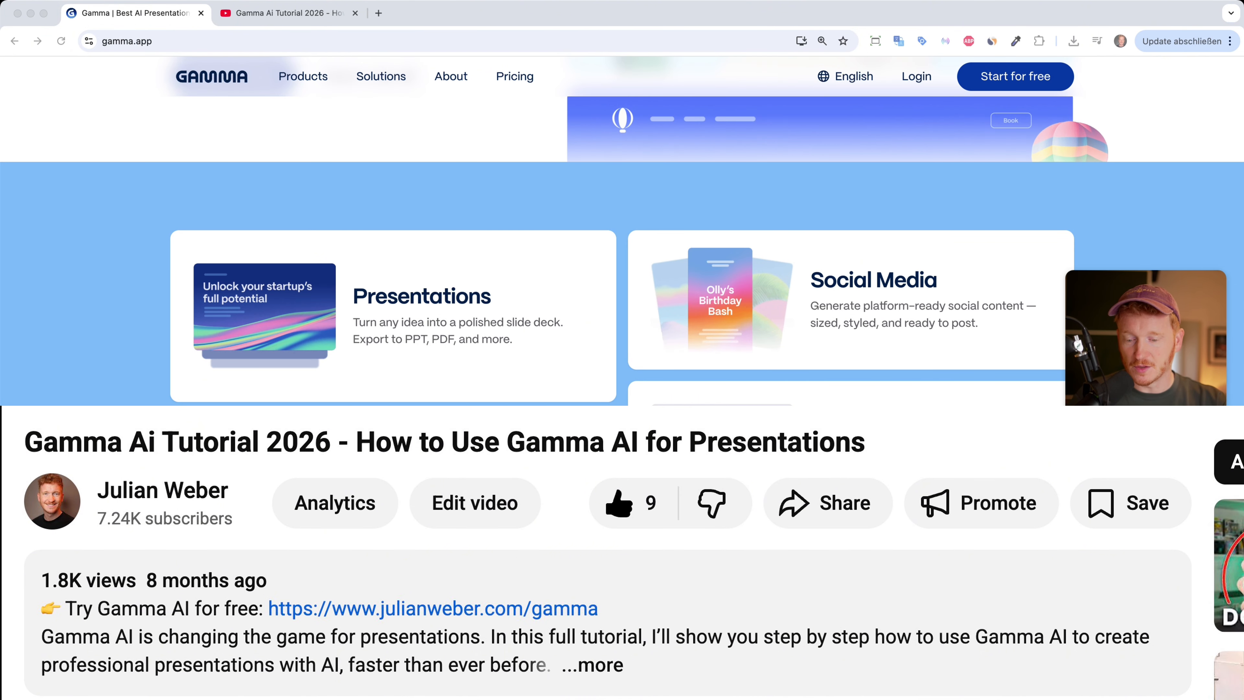
Start signing up for a free Gamma account and continue with Google
scroll(330, 399, up, 8)
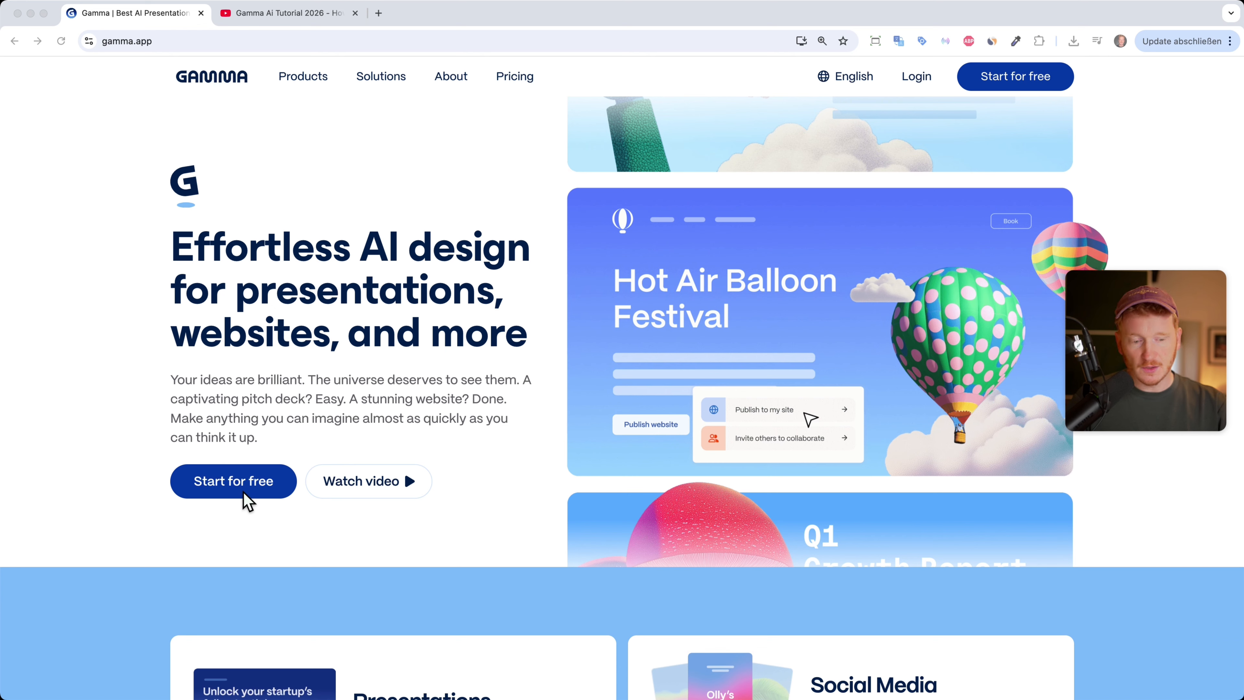
click(245, 481)
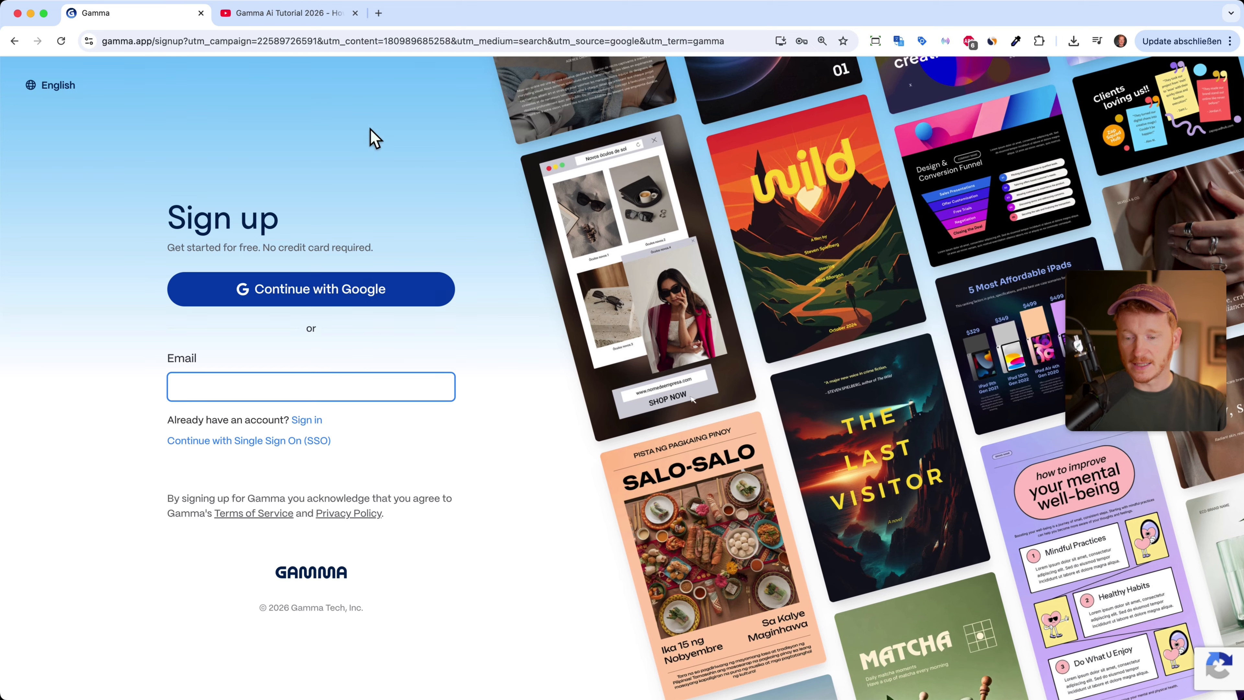
click(323, 308)
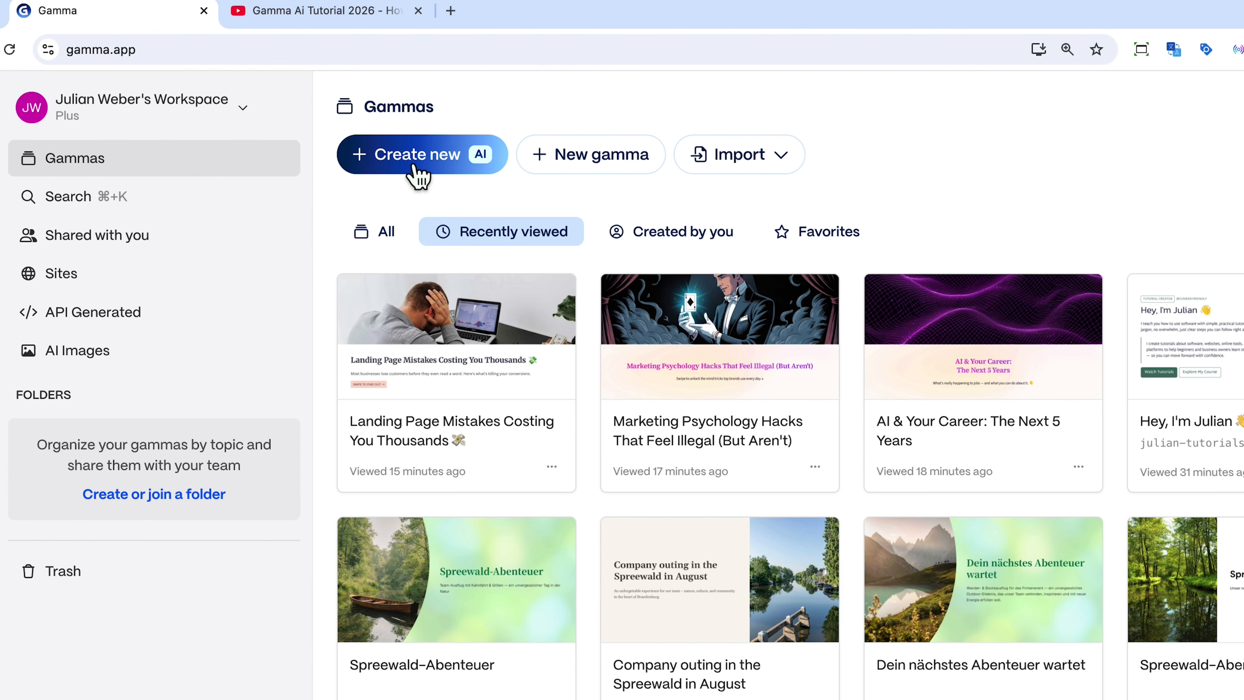
Start a new AI-generated gamma from a one-line prompt, choosing the Social format with 5 cards
click(414, 169)
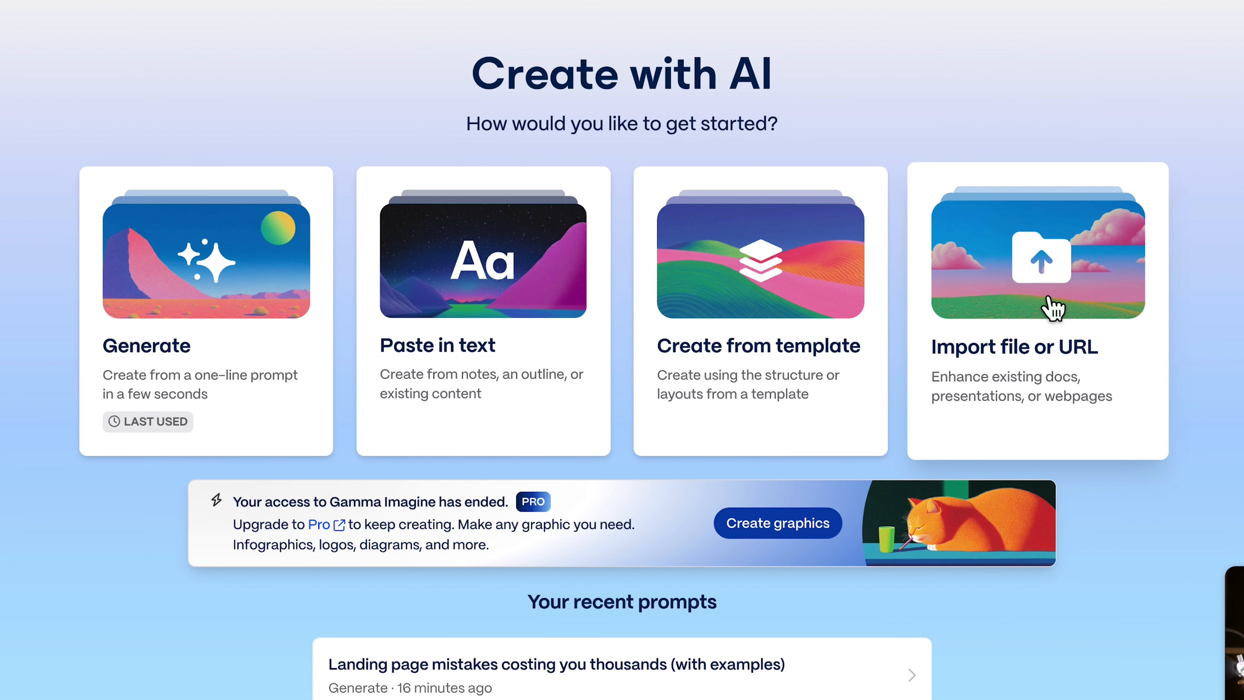
click(199, 302)
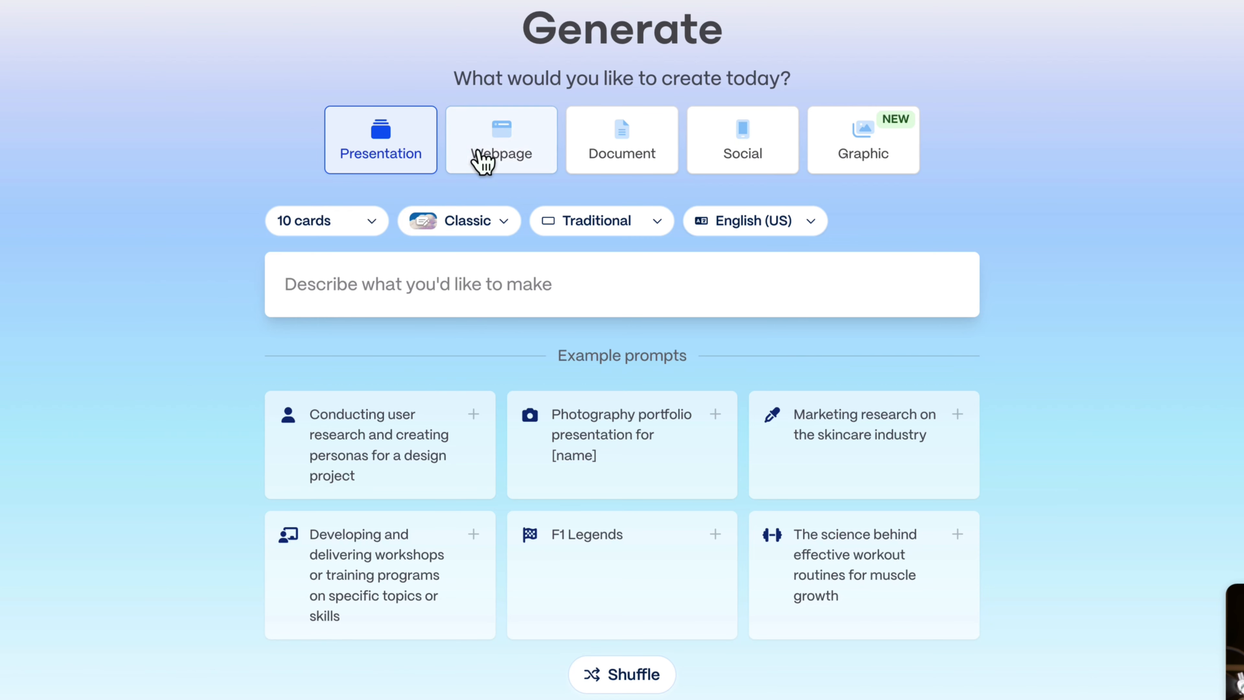
click(755, 149)
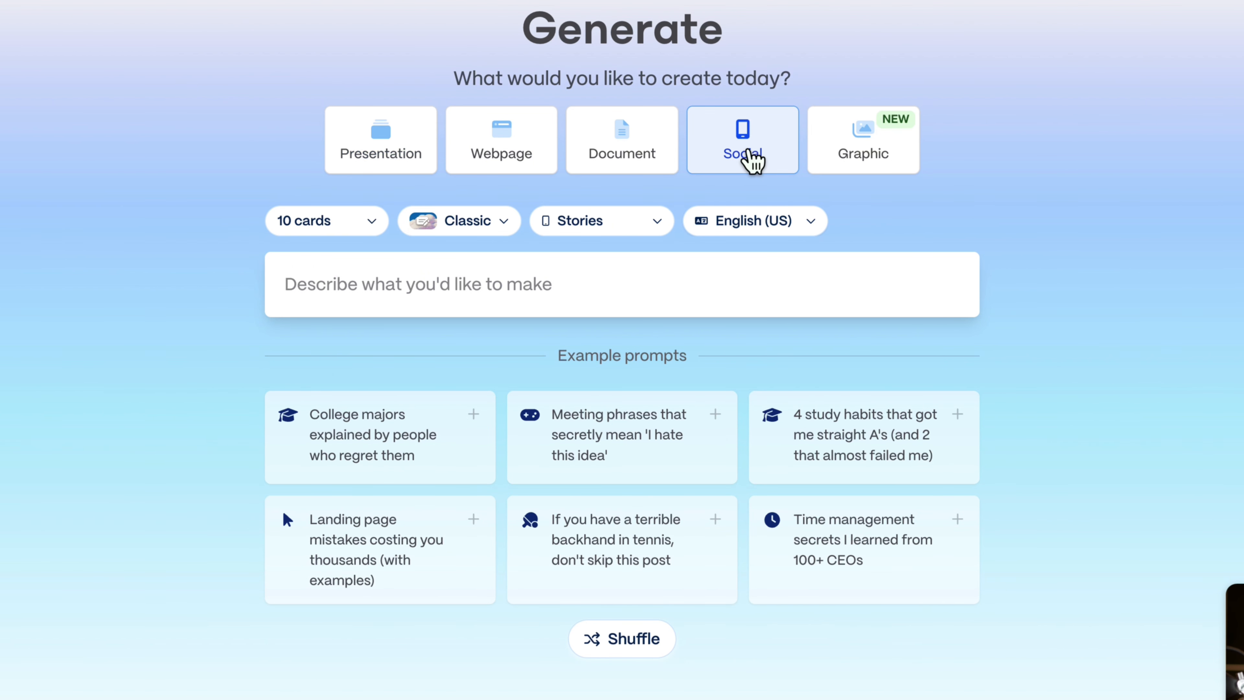
click(344, 225)
click(465, 235)
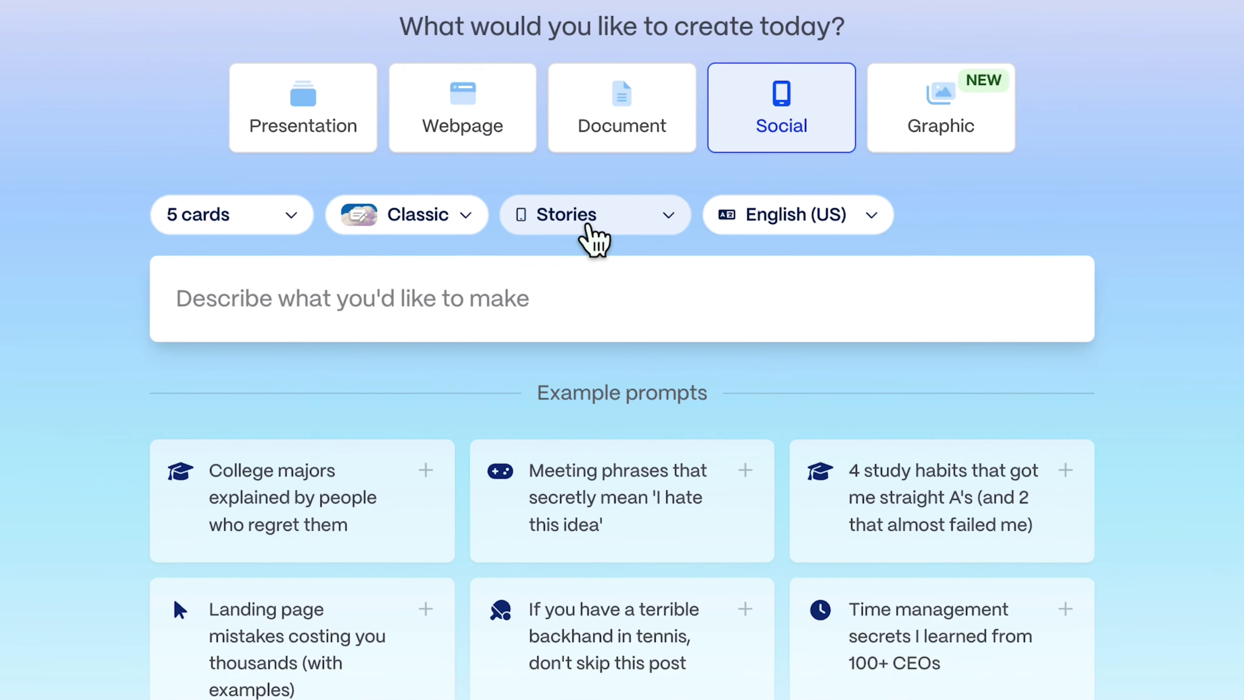
Review the card size and language options, keeping Stories 9:16 and English (US)
click(587, 227)
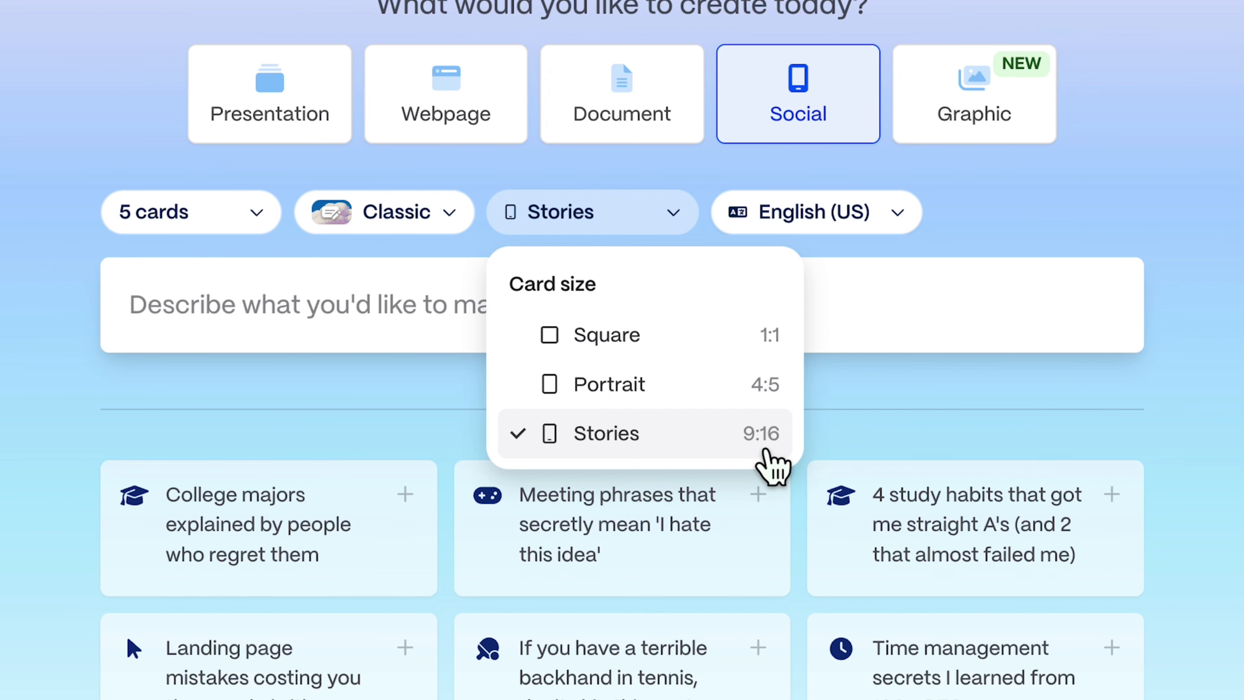
click(635, 430)
click(806, 229)
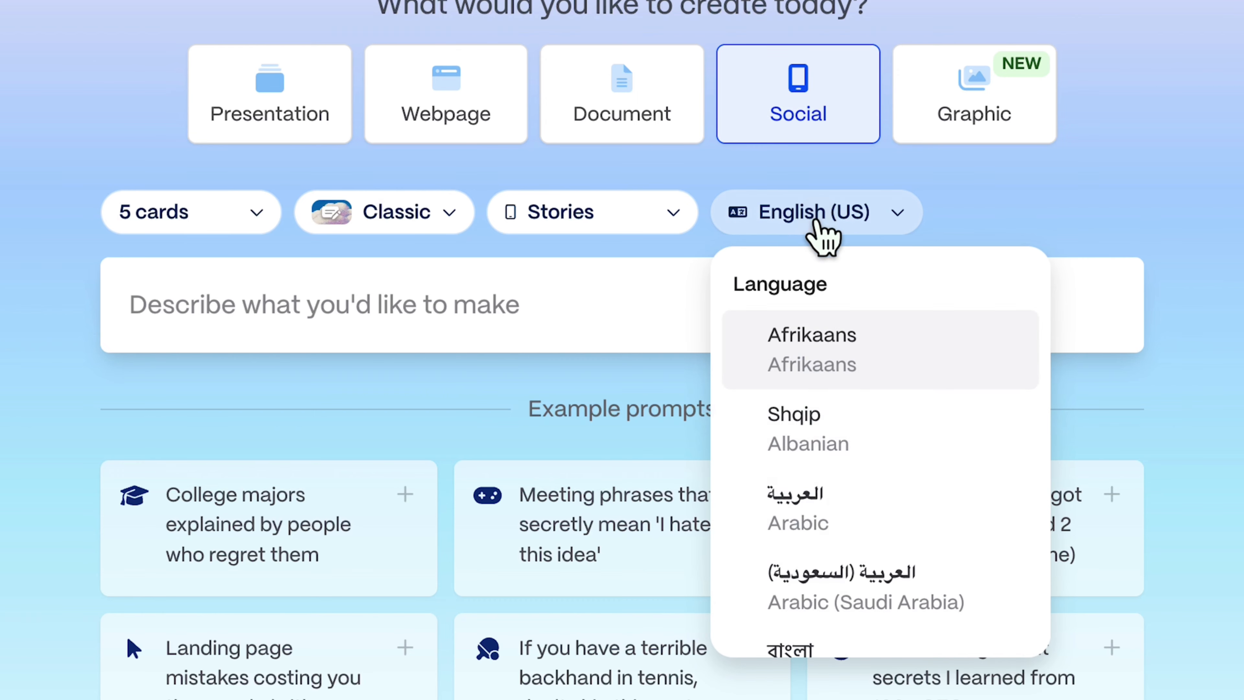
click(1058, 203)
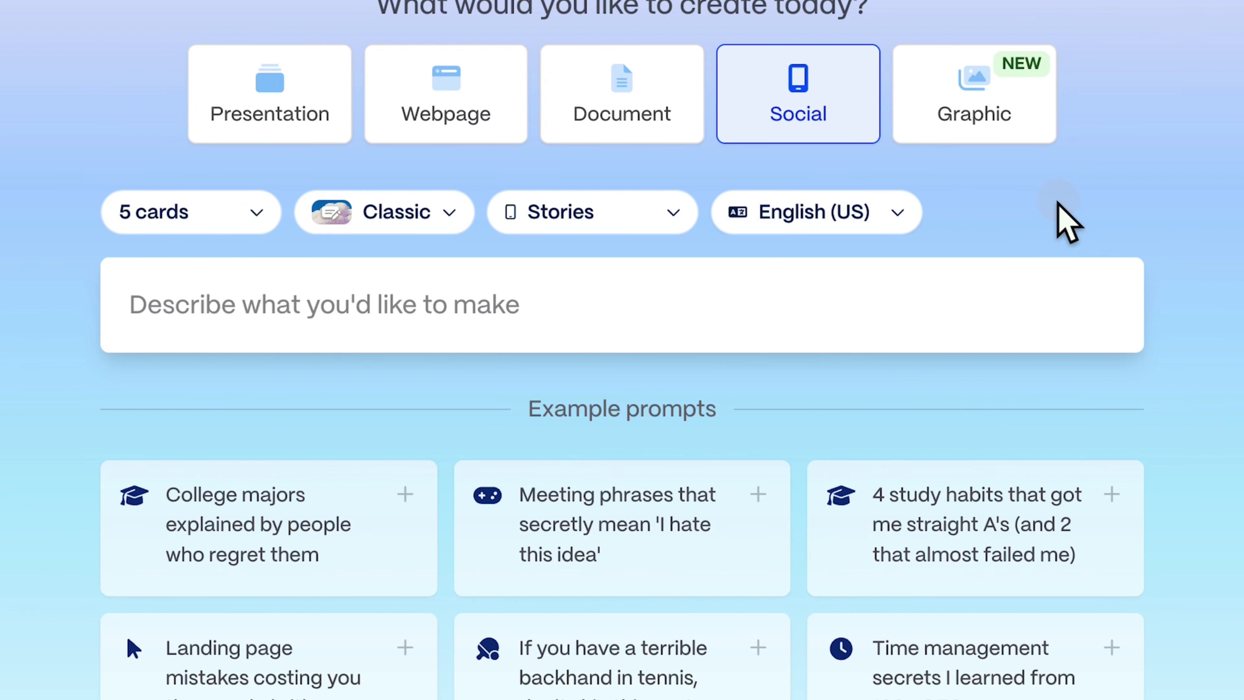
Examine the card design modes and the plans offered for Studio, keeping the Classic mode
click(422, 228)
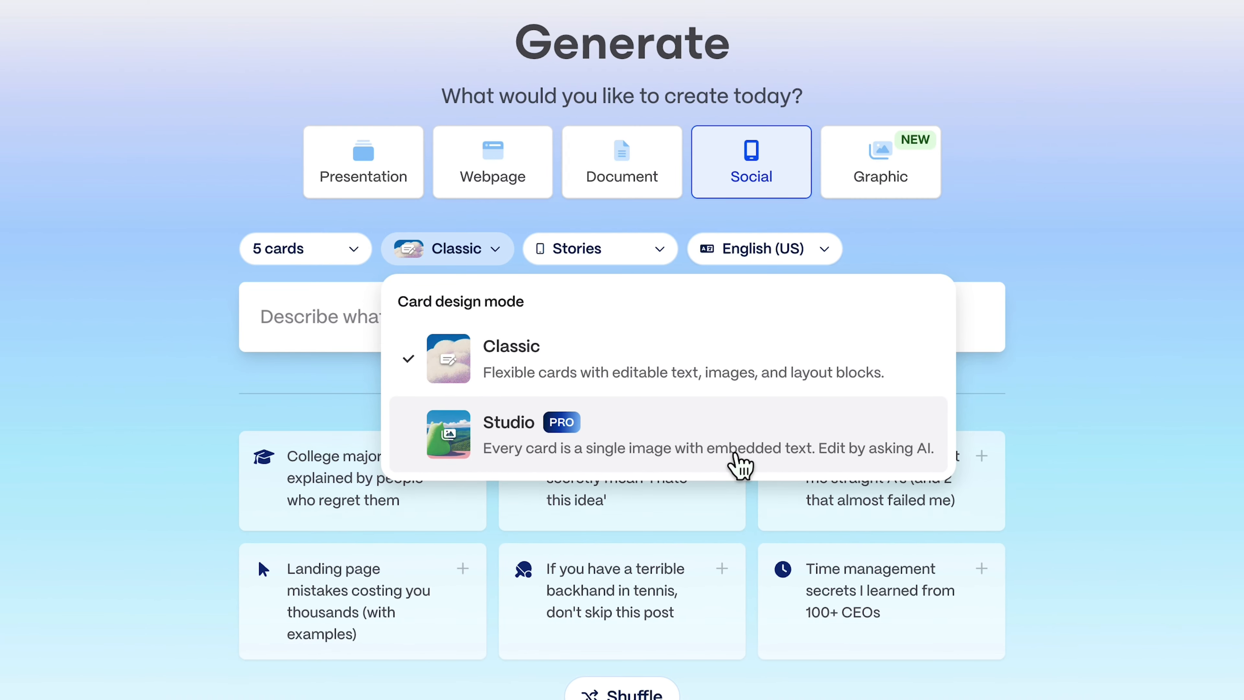
click(778, 495)
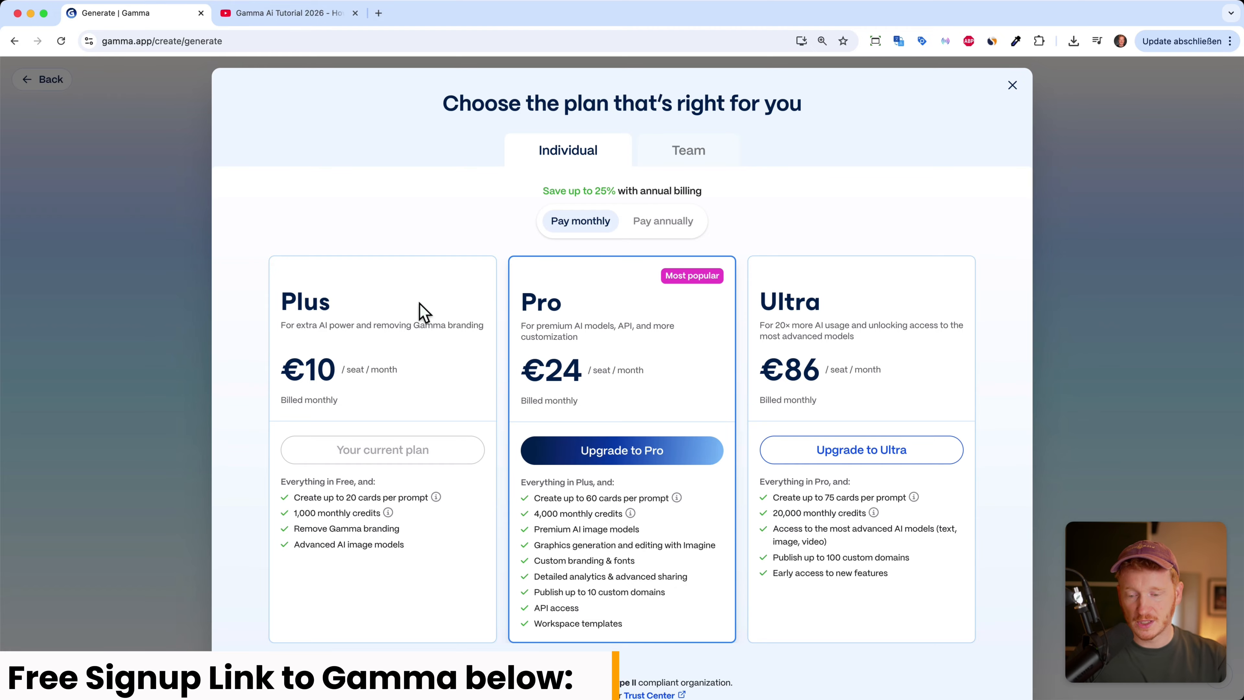
click(1012, 86)
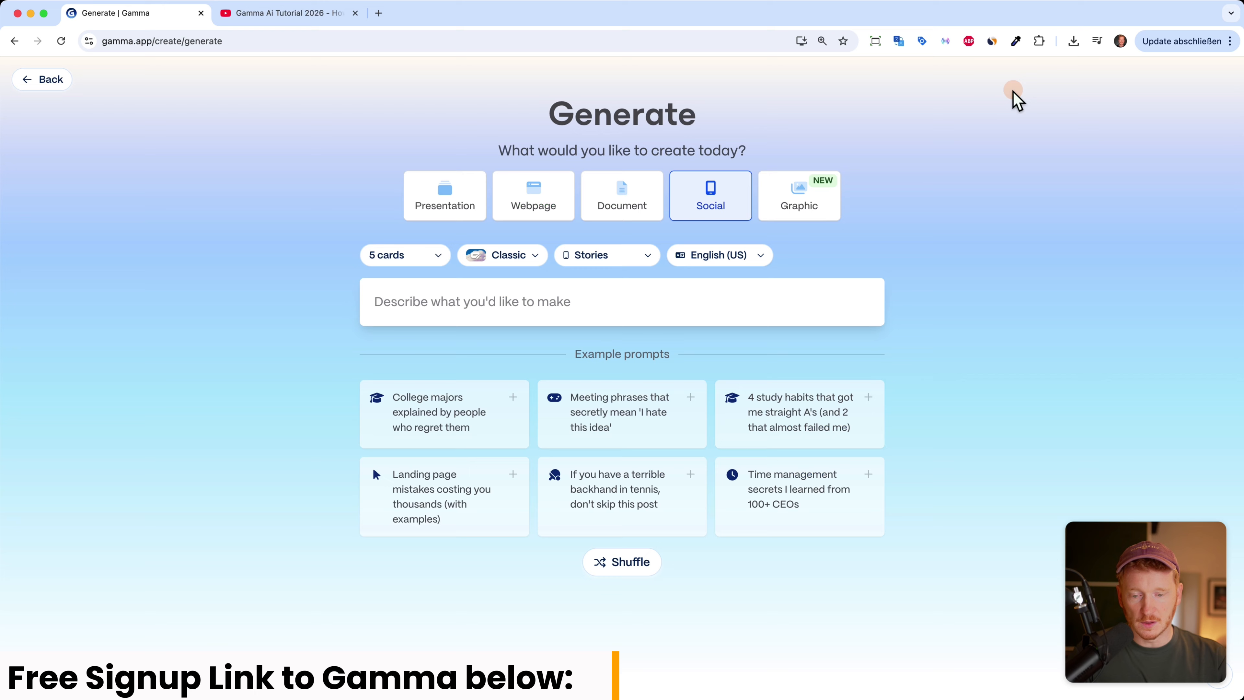
click(517, 254)
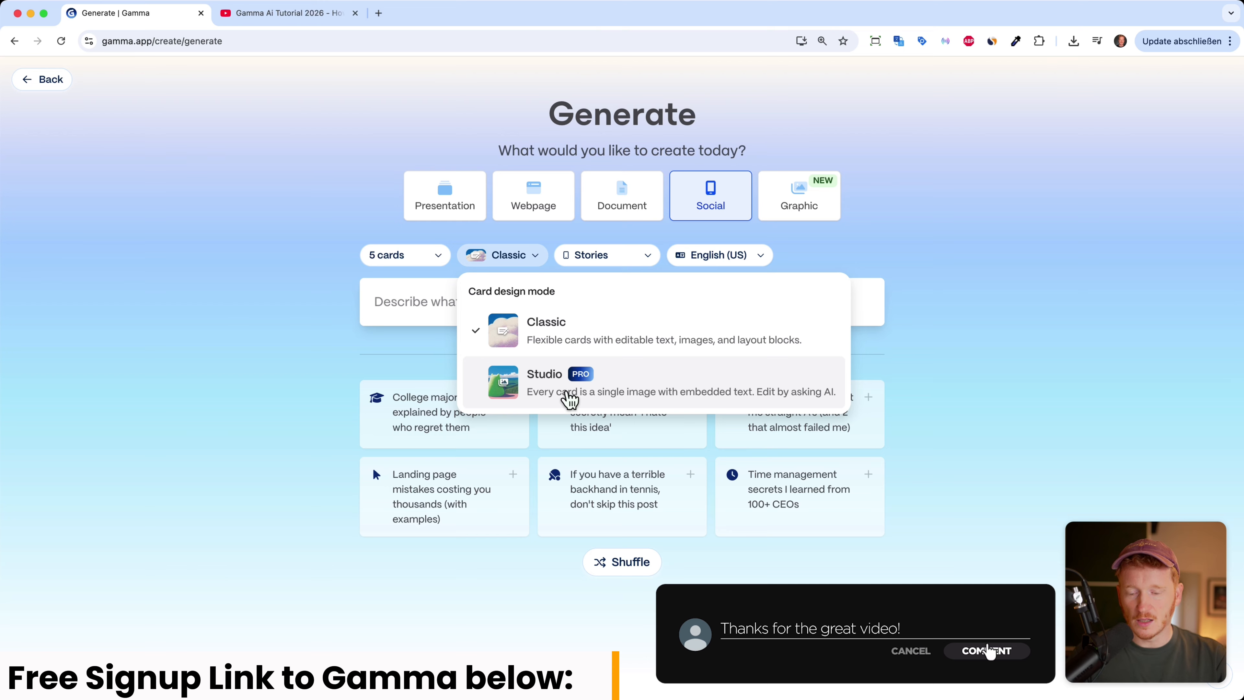
click(586, 348)
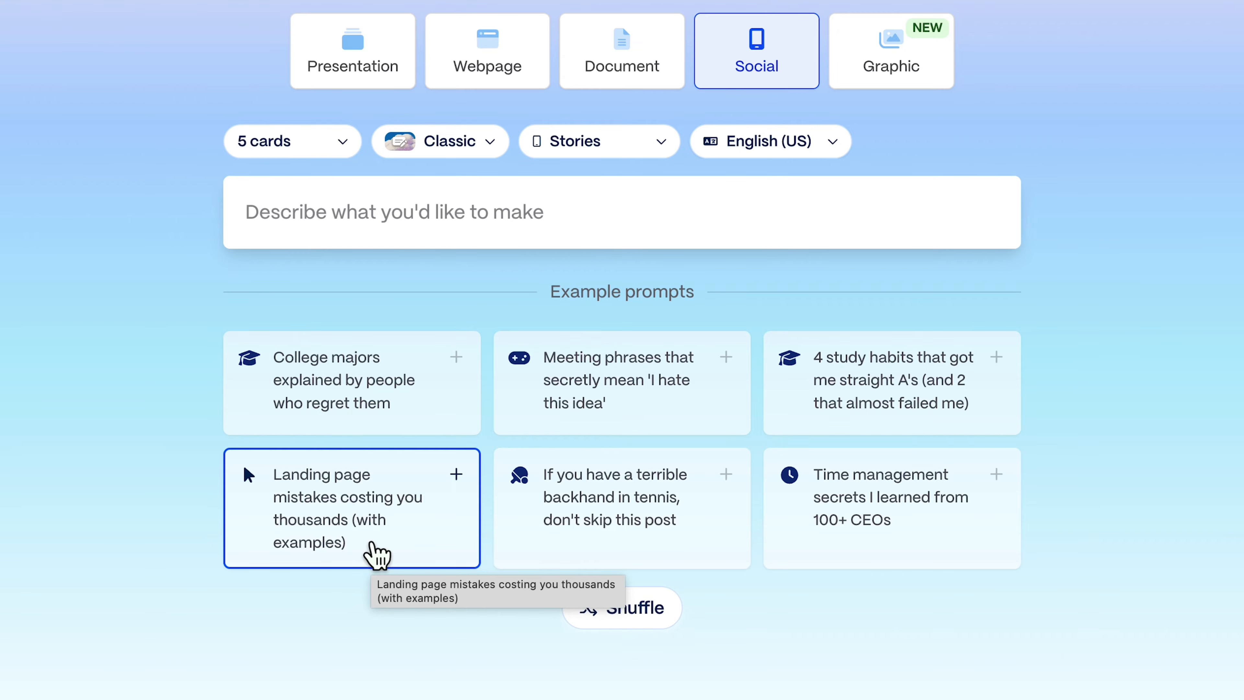
Use the example prompt "Landing page mistakes costing you thousands (with examples)" and generate its outline
click(341, 539)
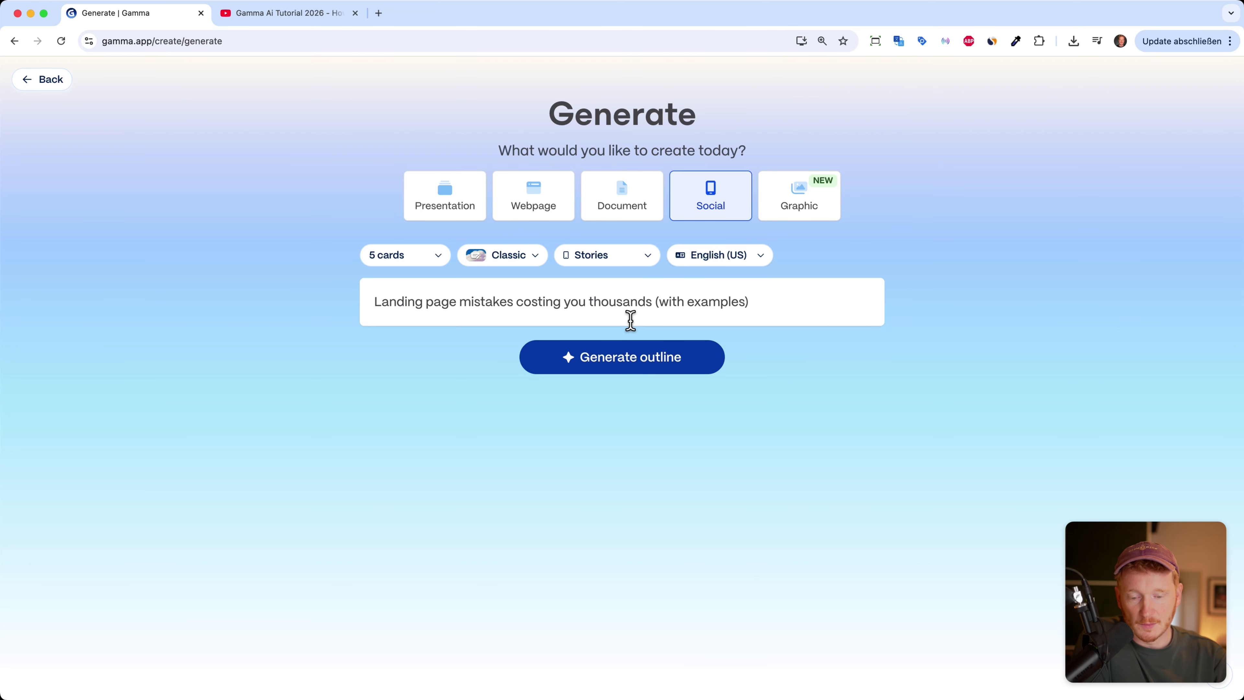
click(635, 376)
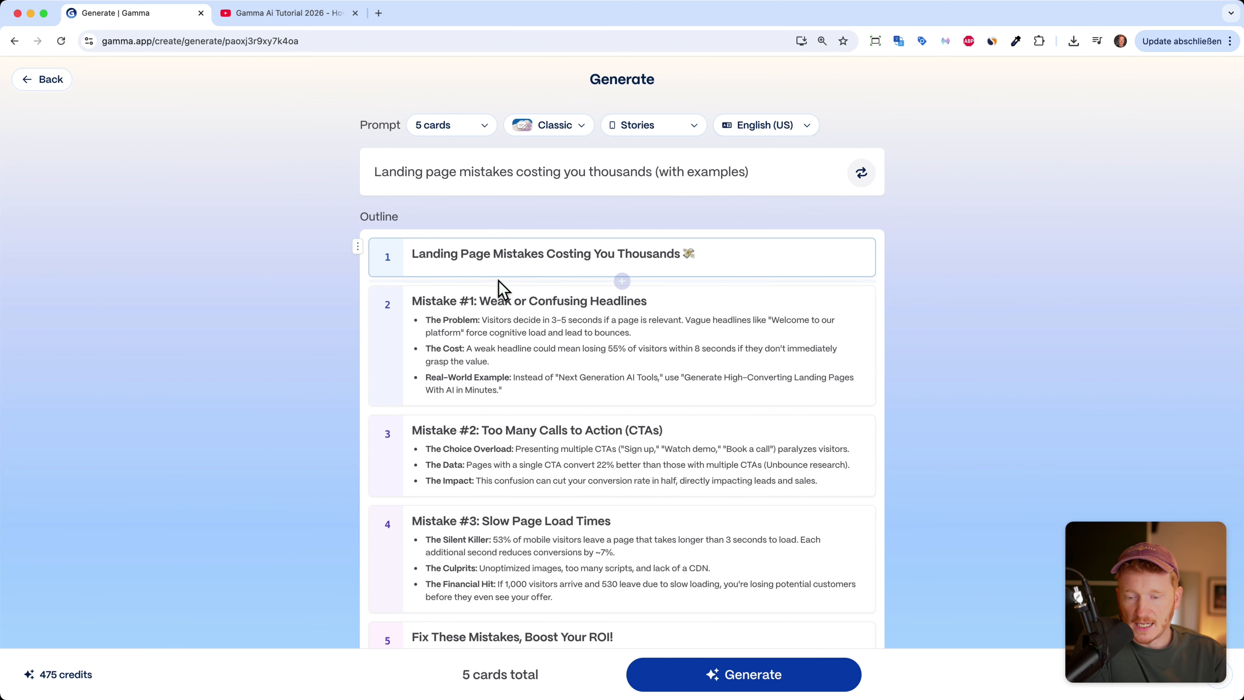
Read through the generated outline cards and the text content options below them
scroll(500, 286, down, 2)
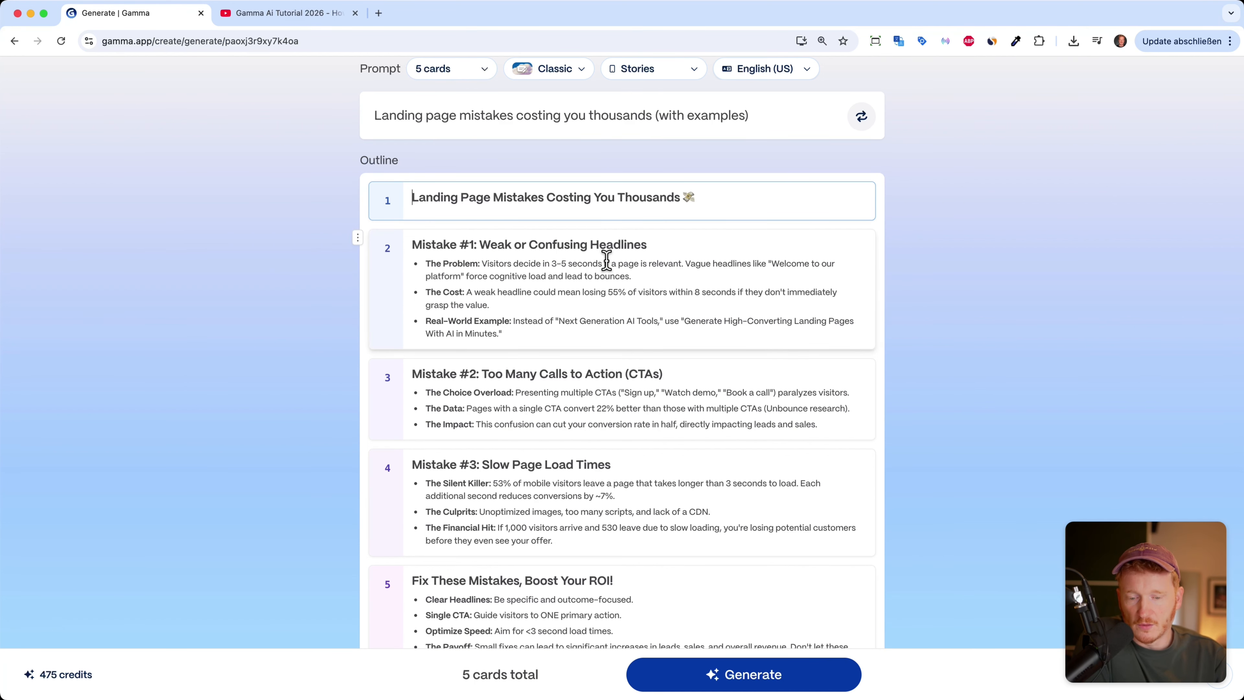
scroll(704, 318, down, 2)
scroll(704, 319, down, 1)
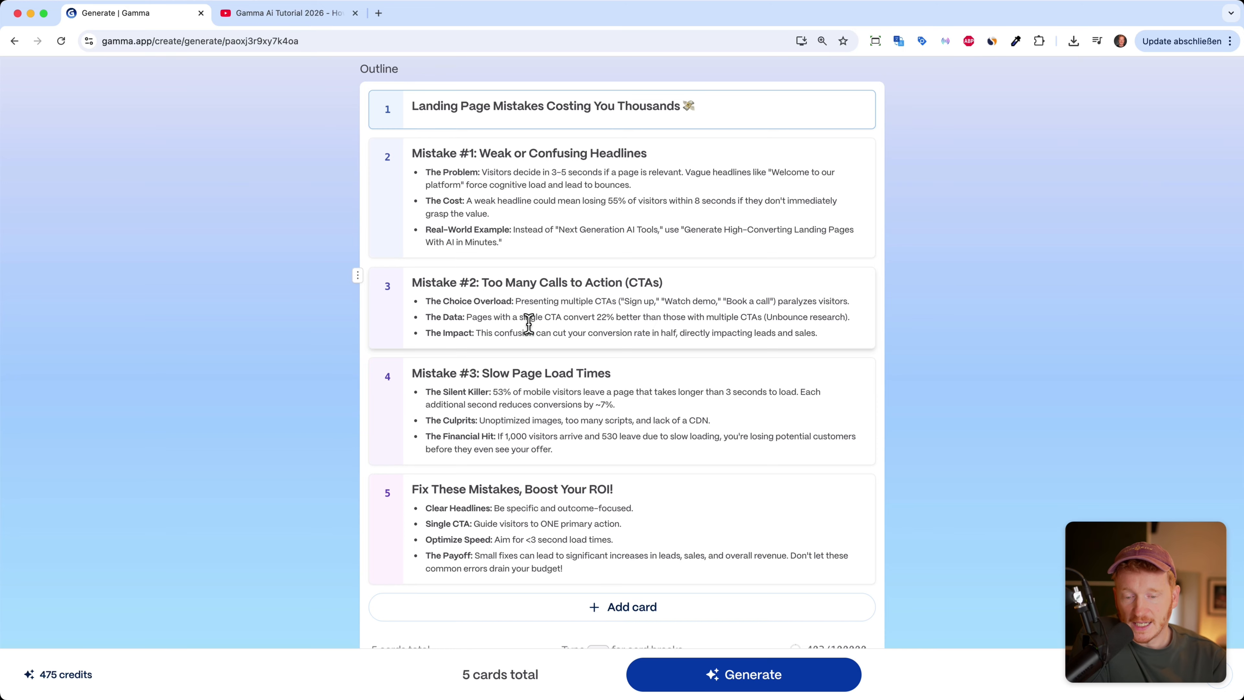
click(545, 244)
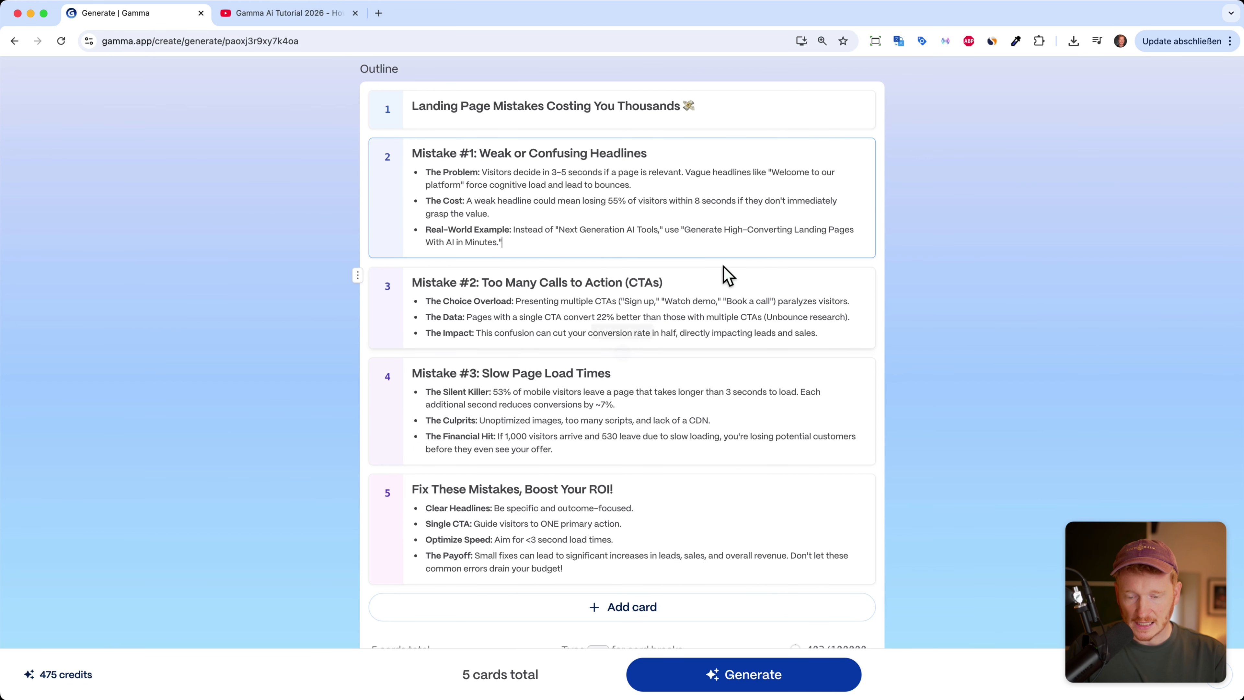
scroll(542, 437, down, 2)
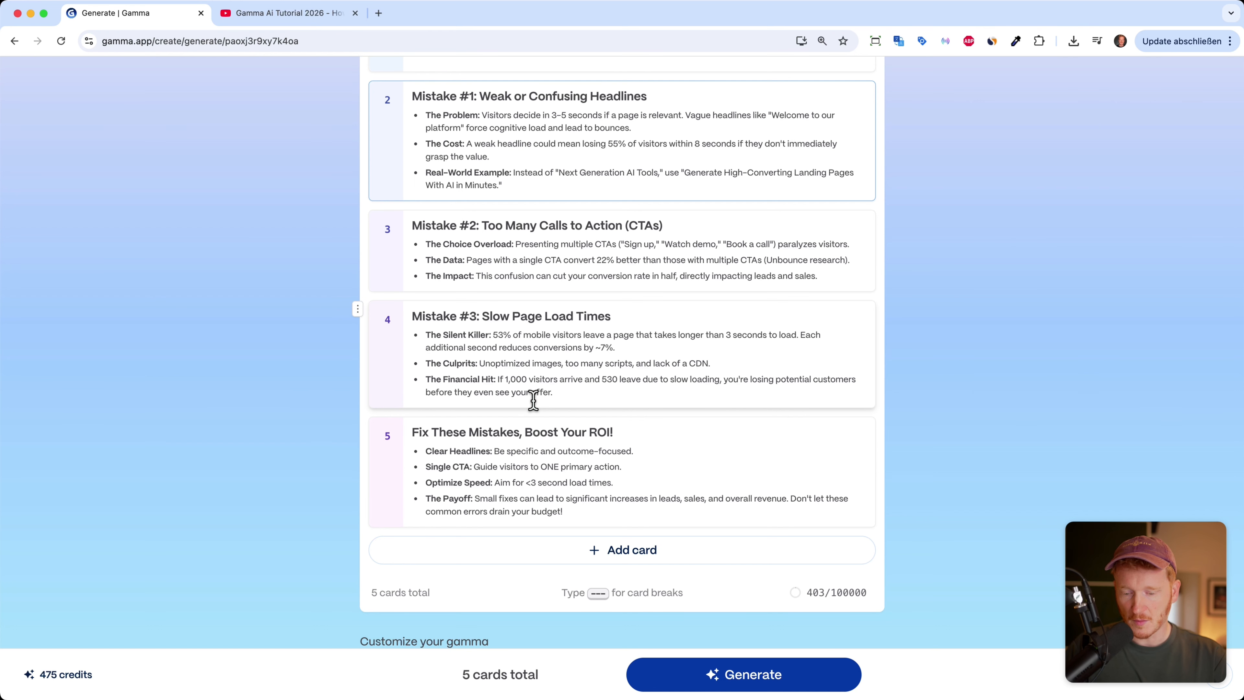
scroll(533, 399, down, 10)
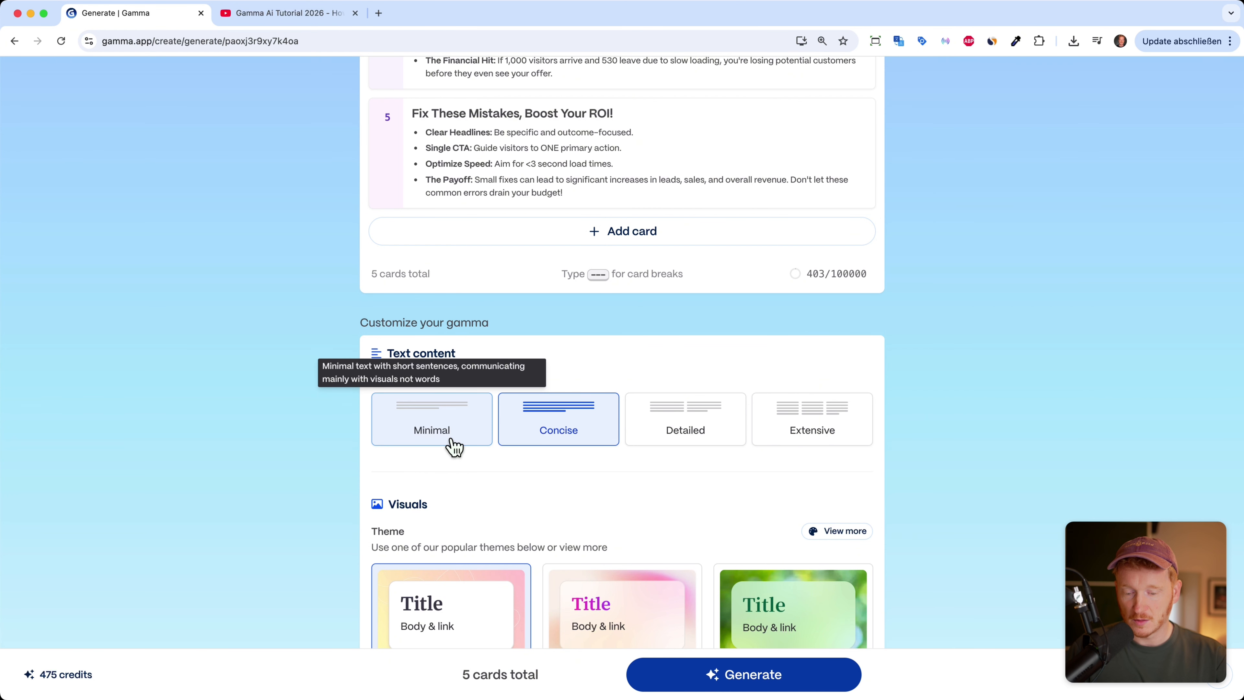
Browse the full theme collection and preview the Oatmeal, Coal, Canaveral and Fluo themes
scroll(570, 508, down, 7)
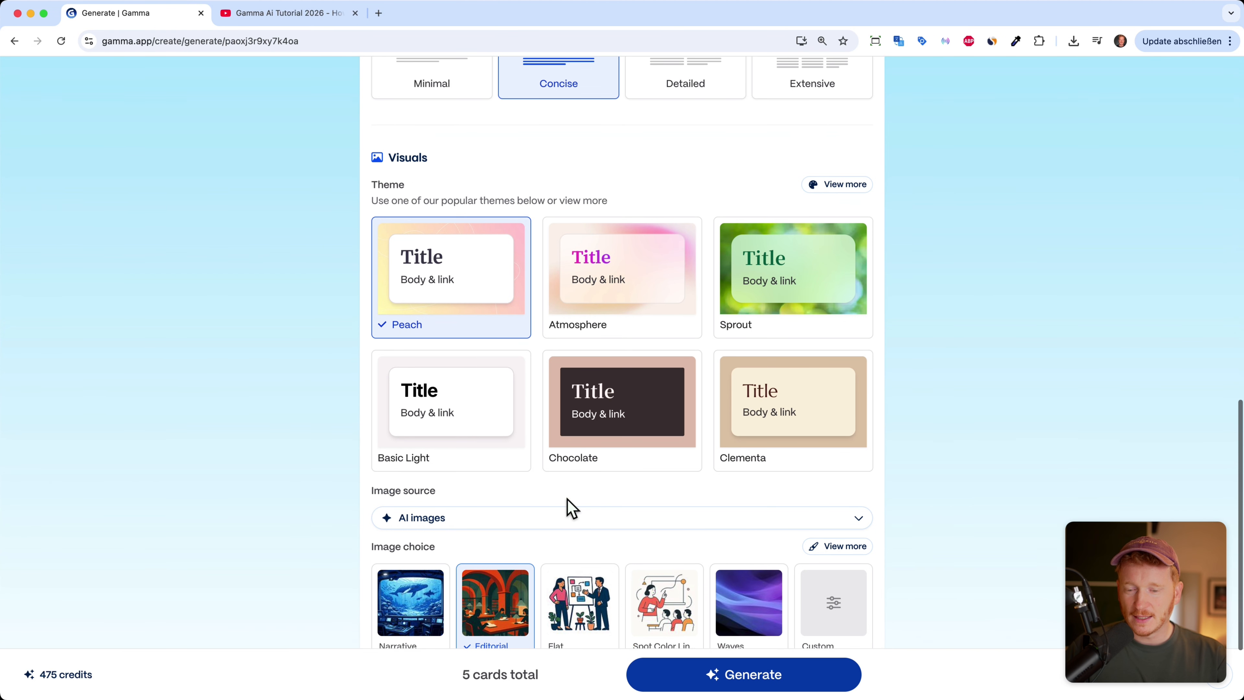
click(815, 189)
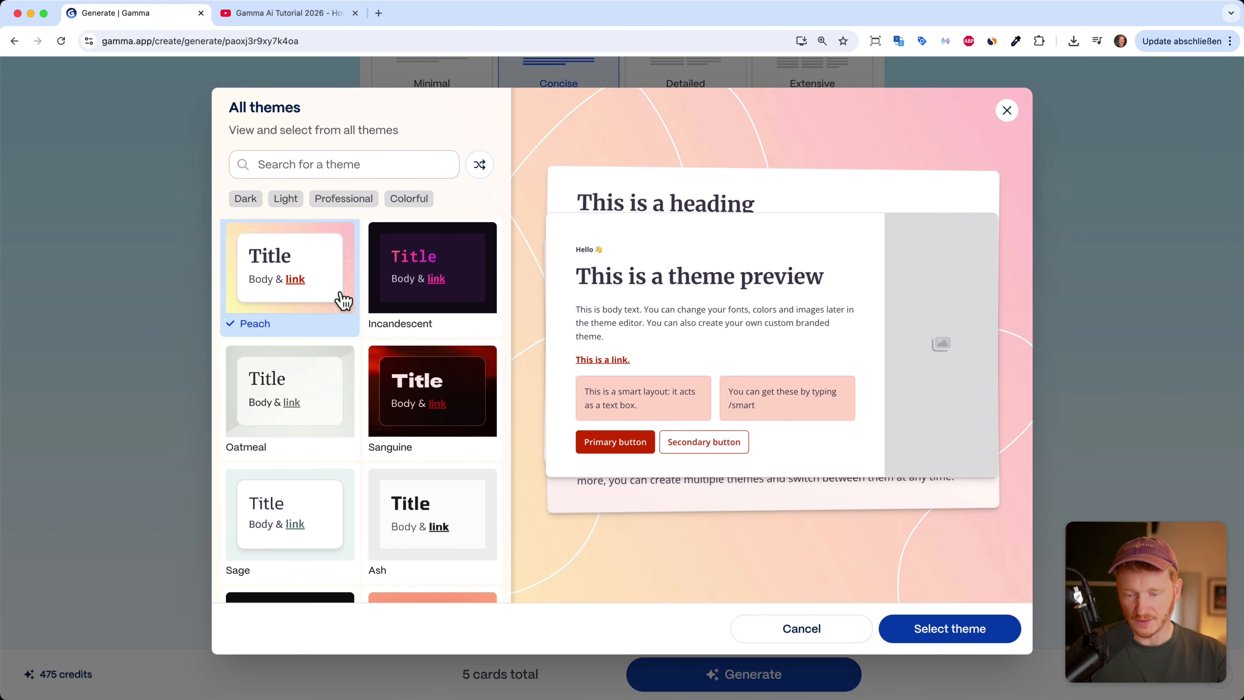
scroll(362, 313, down, 1)
scroll(378, 318, down, 2)
click(305, 268)
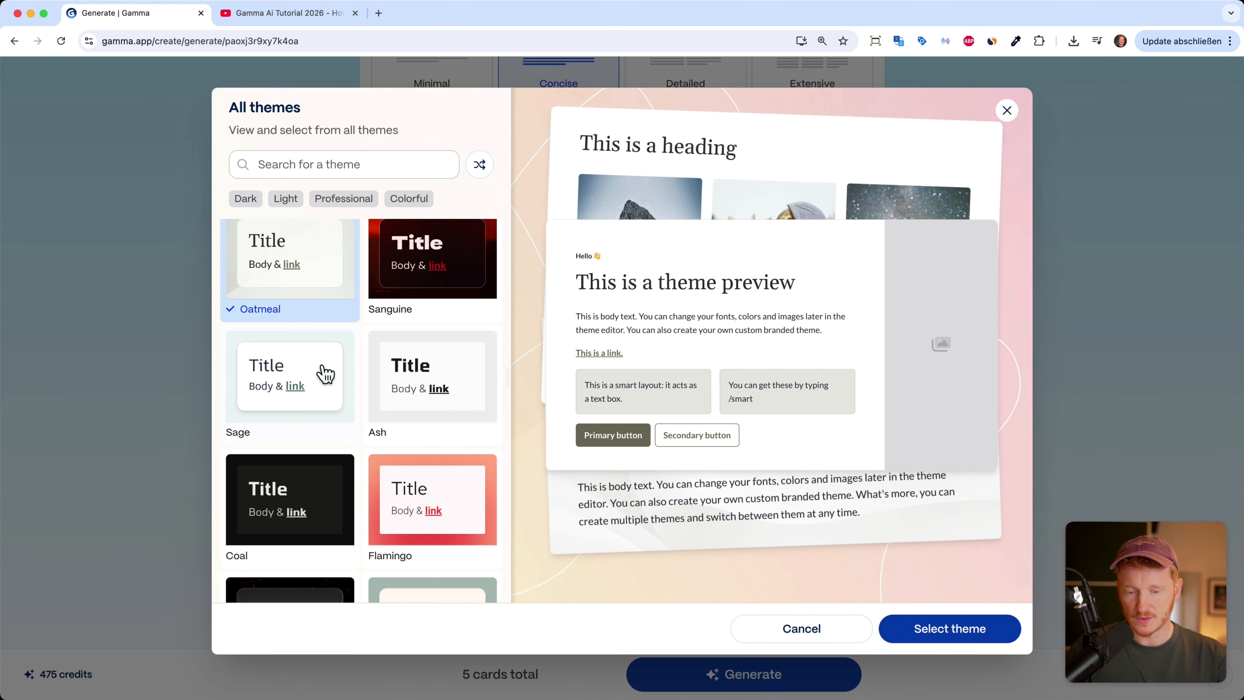
scroll(334, 388, down, 3)
click(324, 338)
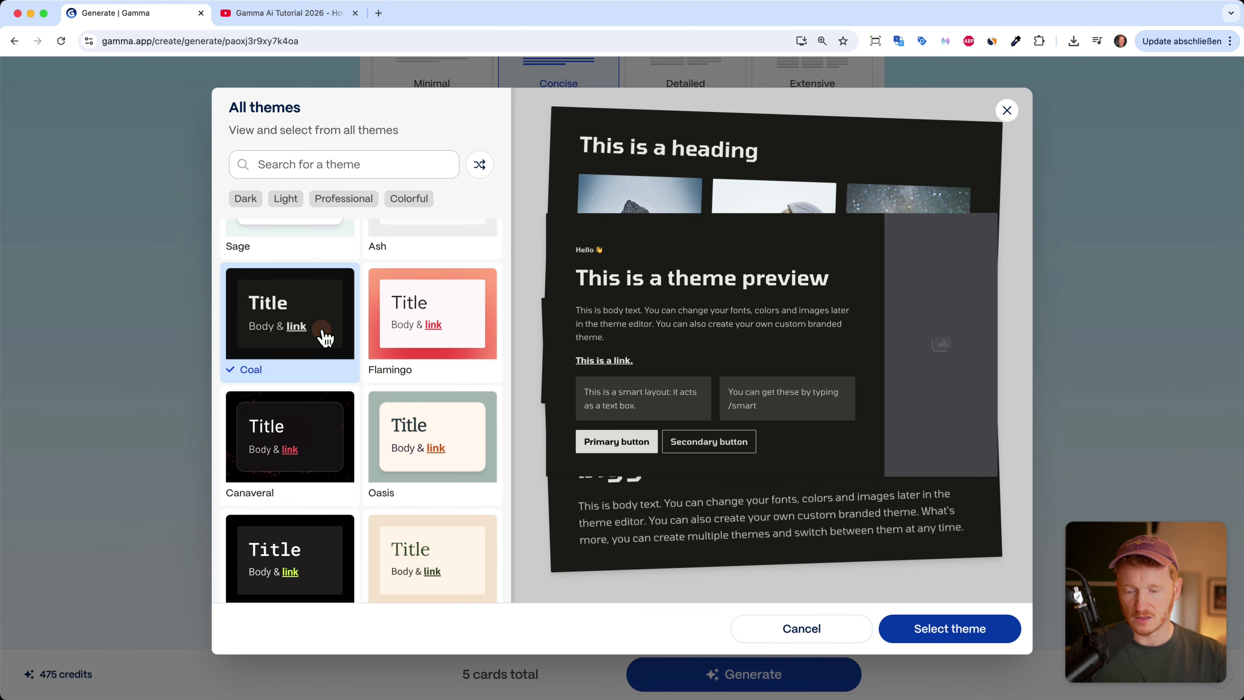
click(342, 450)
scroll(365, 458, down, 5)
scroll(365, 458, down, 1)
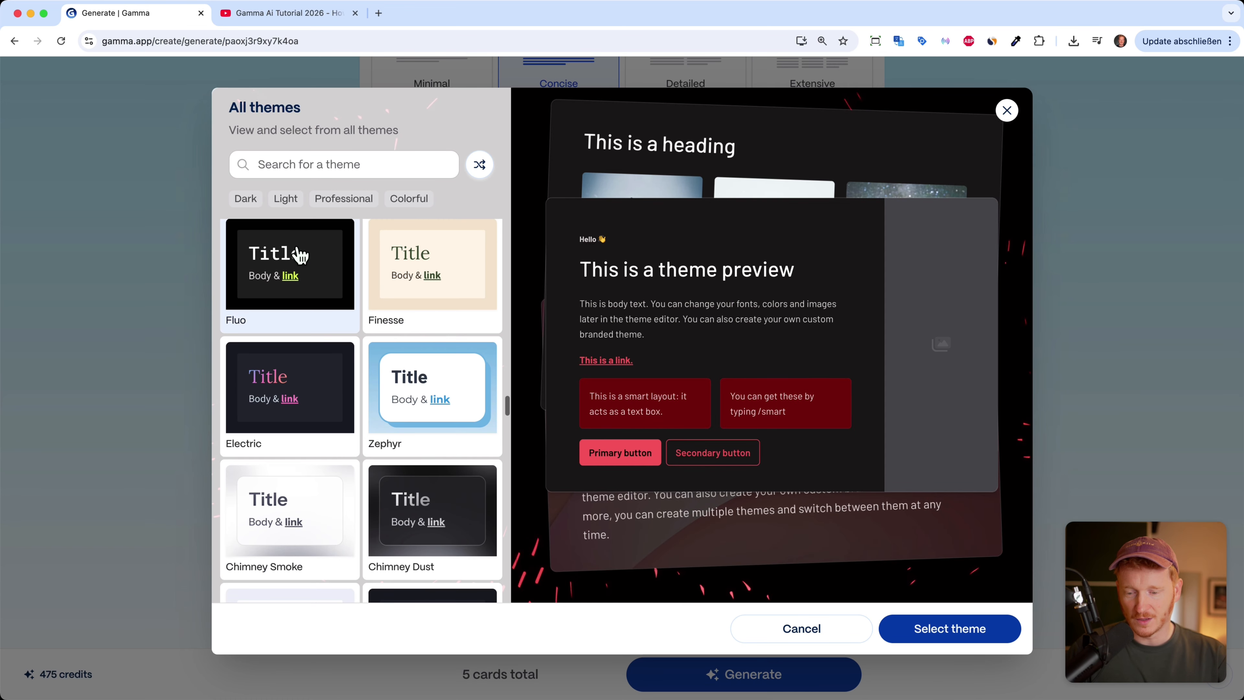
click(301, 254)
scroll(311, 389, down, 10)
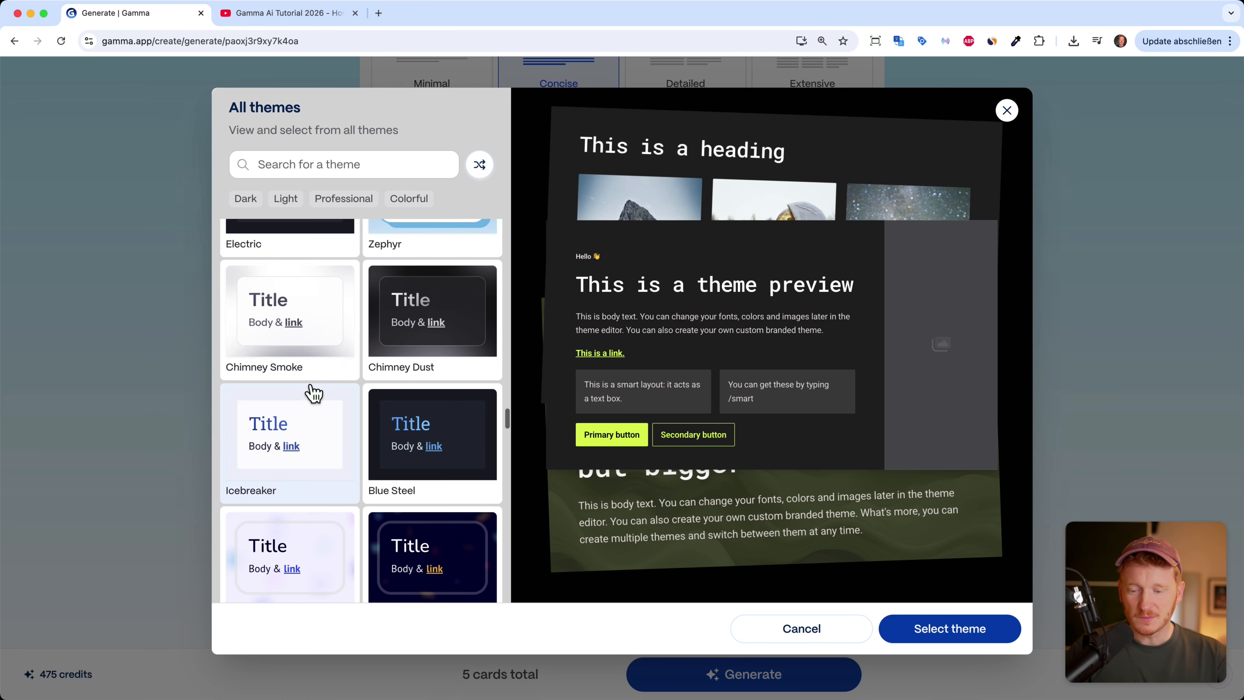
Select the Peach theme from the full theme collection and apply it
scroll(318, 373, up, 2)
scroll(303, 499, down, 2)
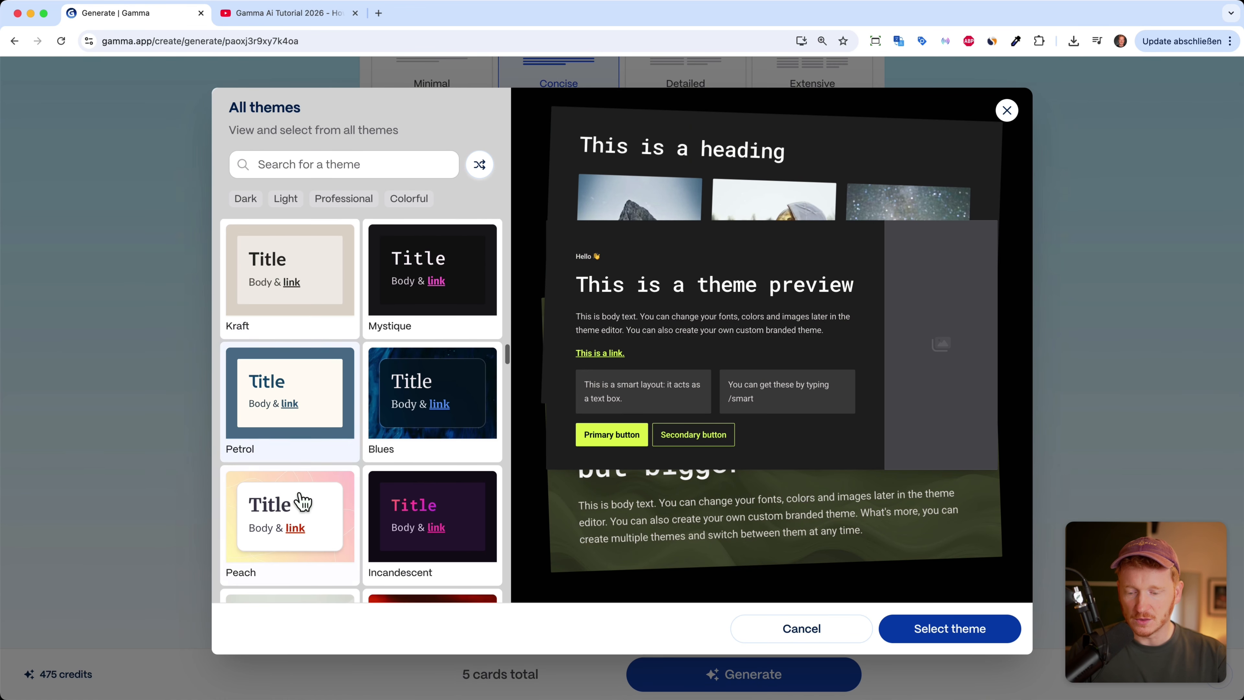
click(303, 501)
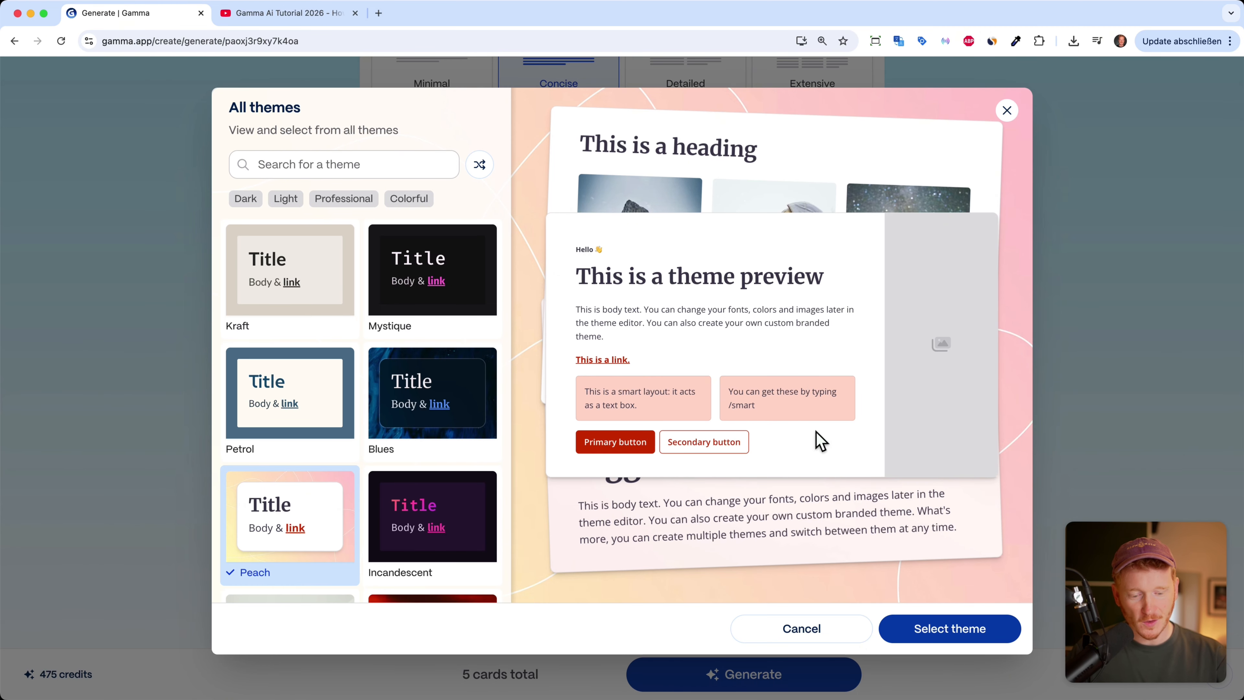
click(960, 630)
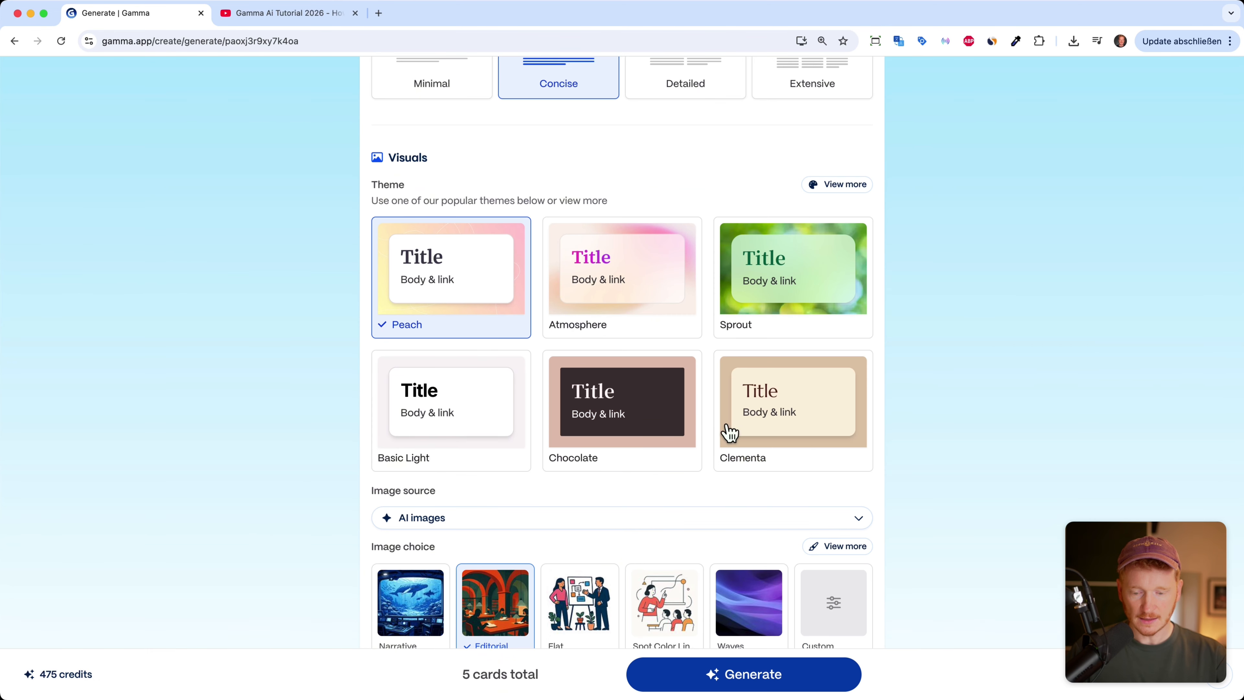
Review the available image sources, keeping AI images as the source
scroll(725, 417, down, 3)
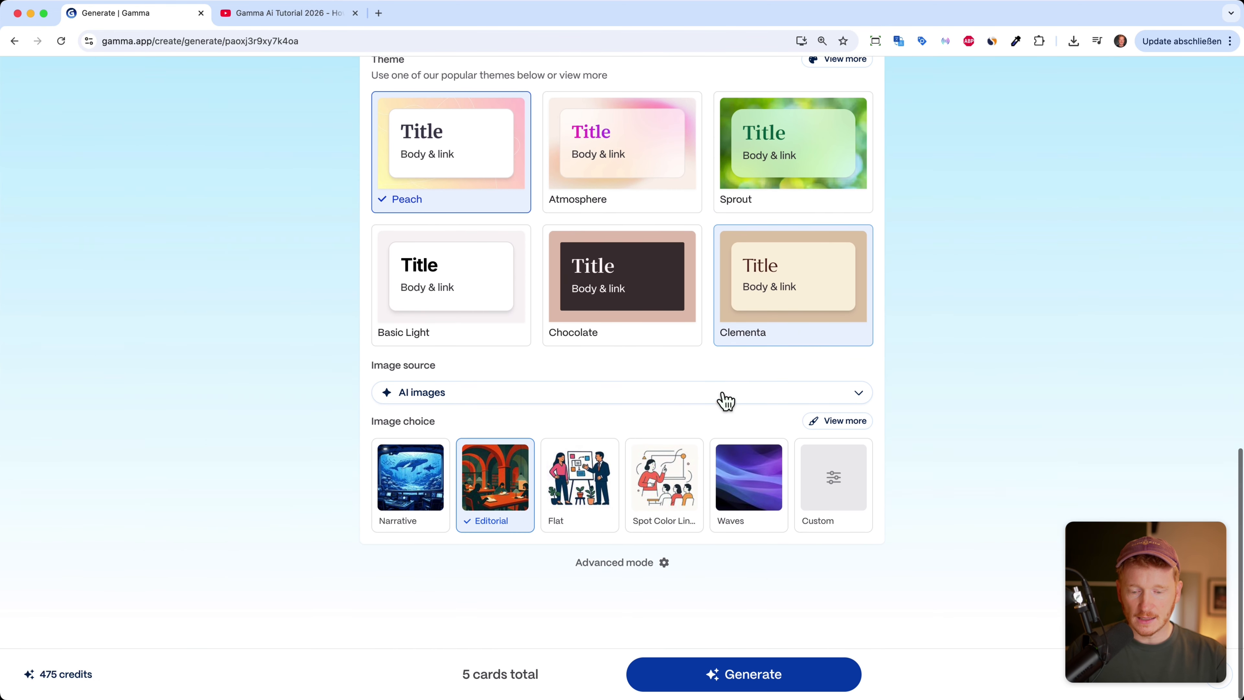
click(645, 403)
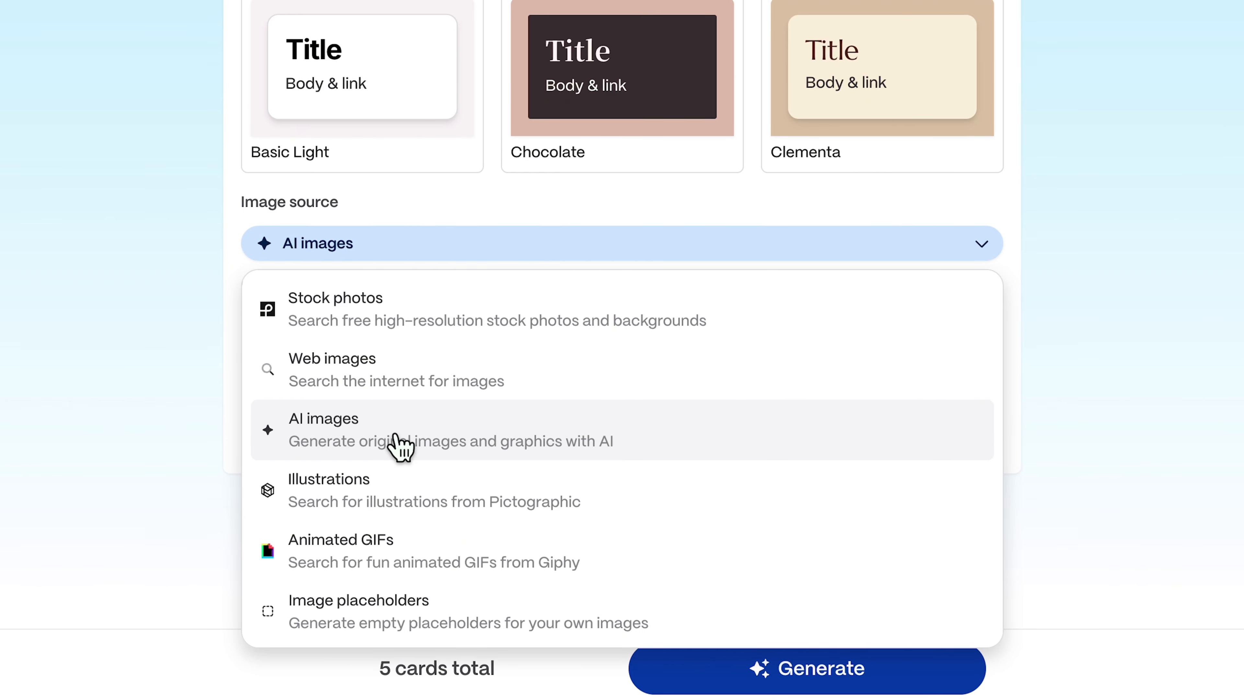
click(418, 254)
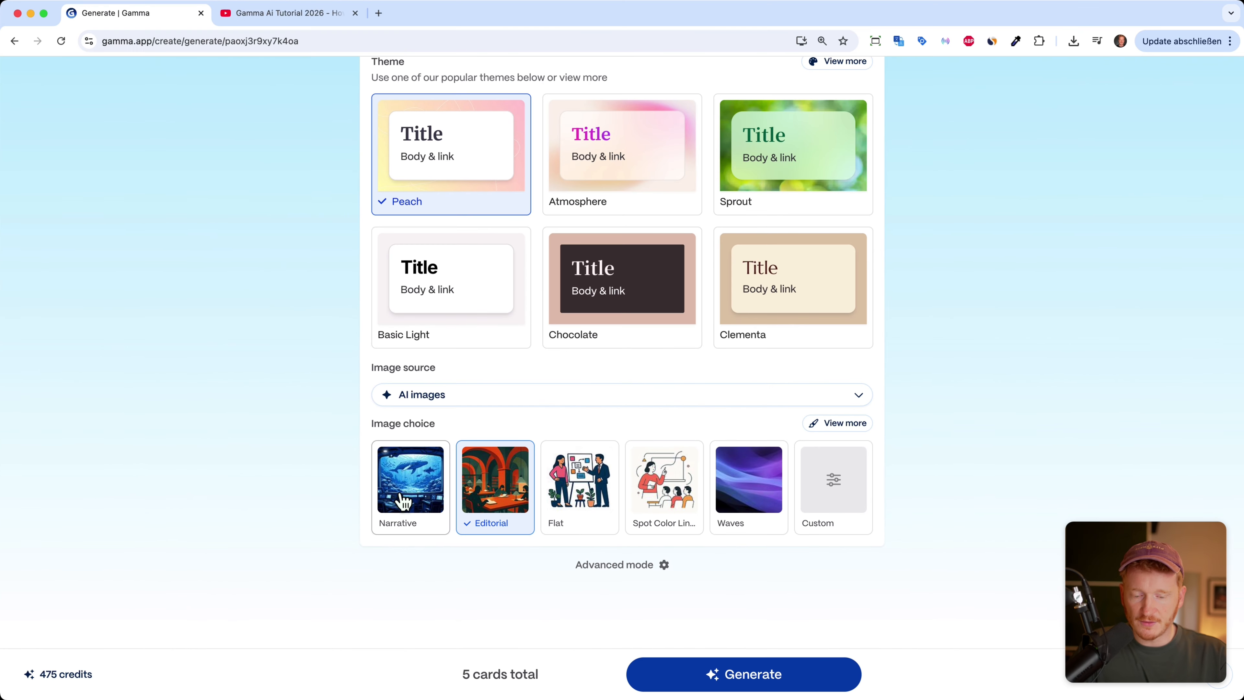
Preview the Technical Line, Editorial, Still life and Cinematic image styles in the full collection and save Narrative as the choice
click(835, 425)
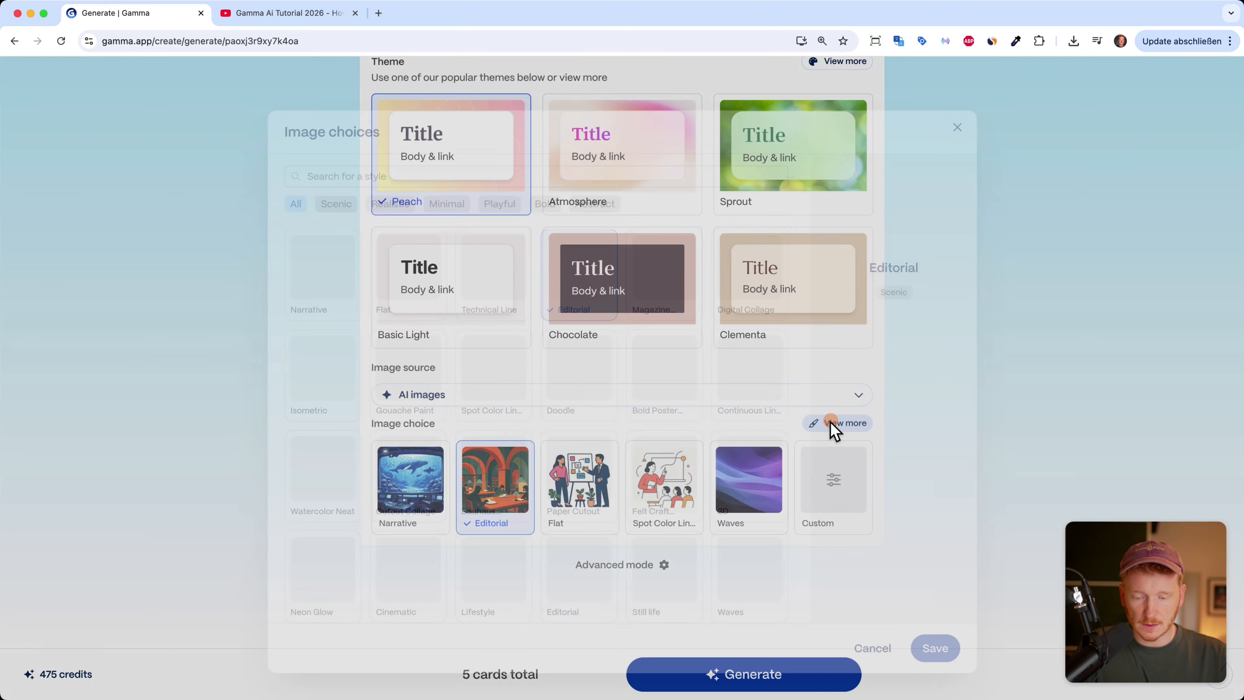
click(402, 265)
click(505, 269)
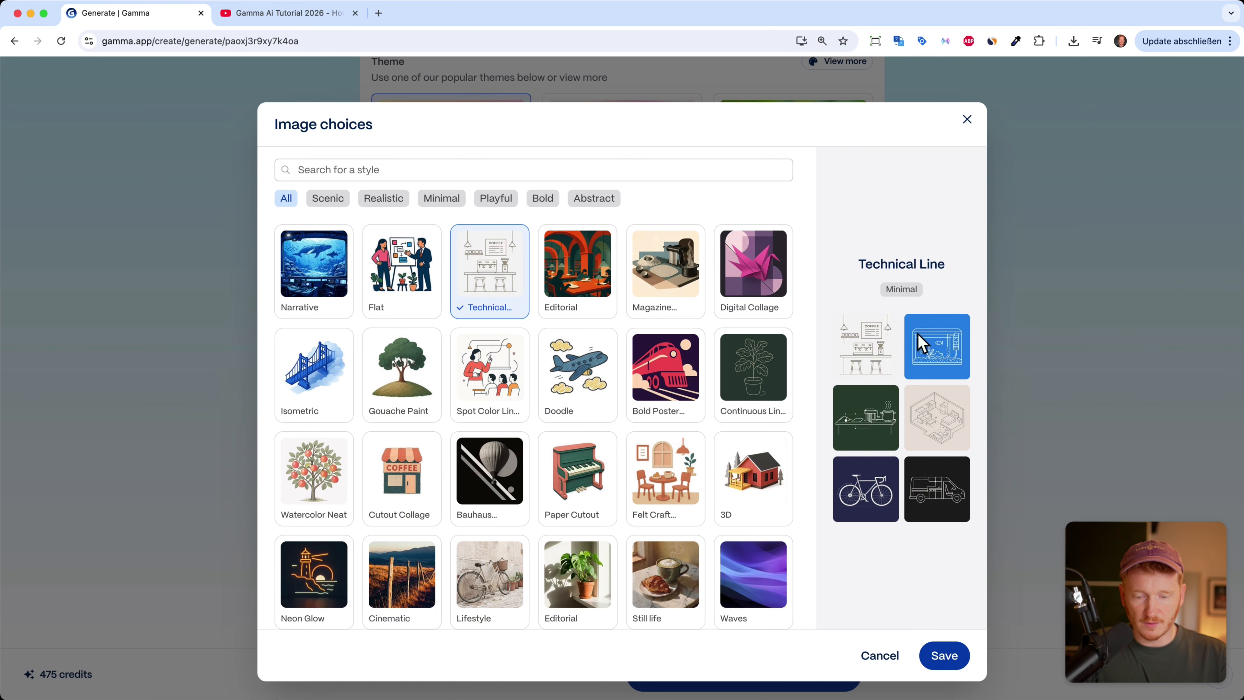
click(573, 591)
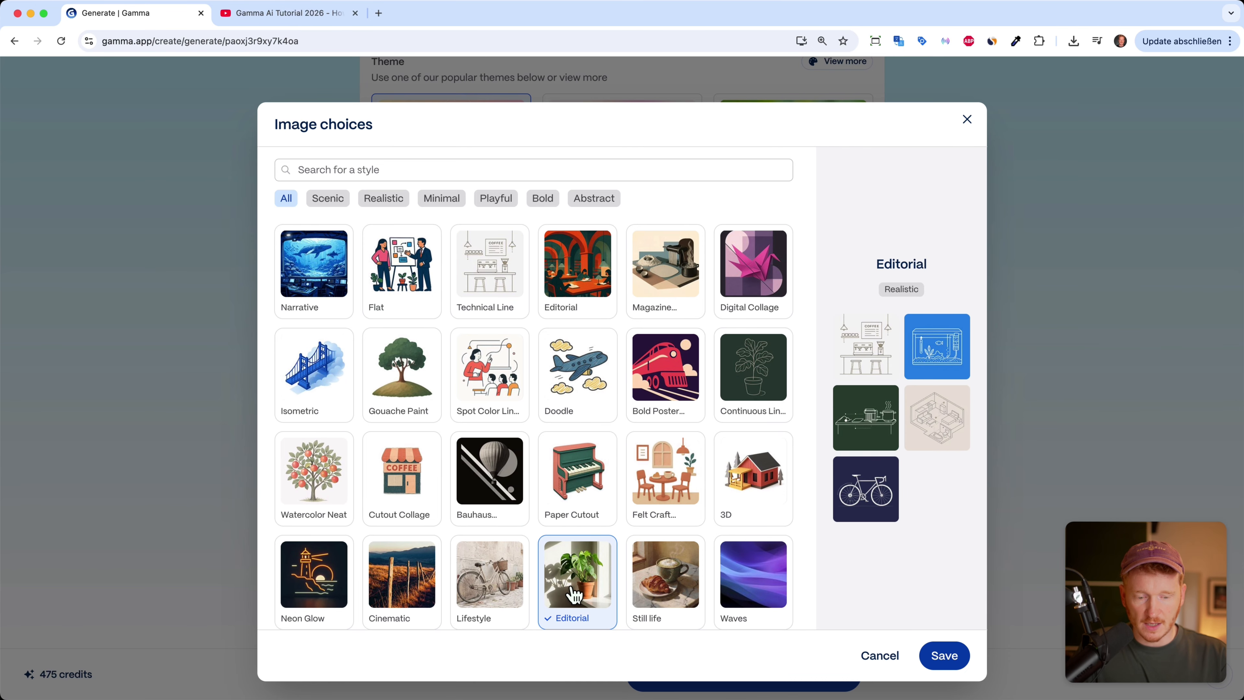
click(673, 583)
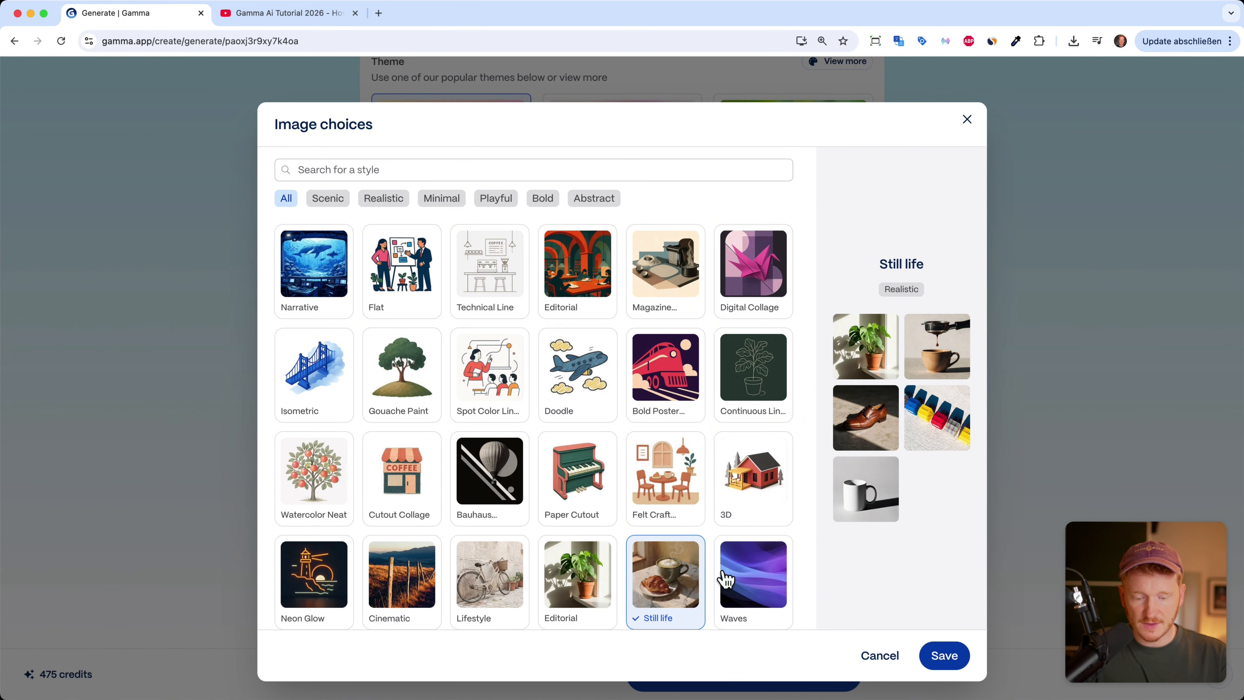
click(382, 590)
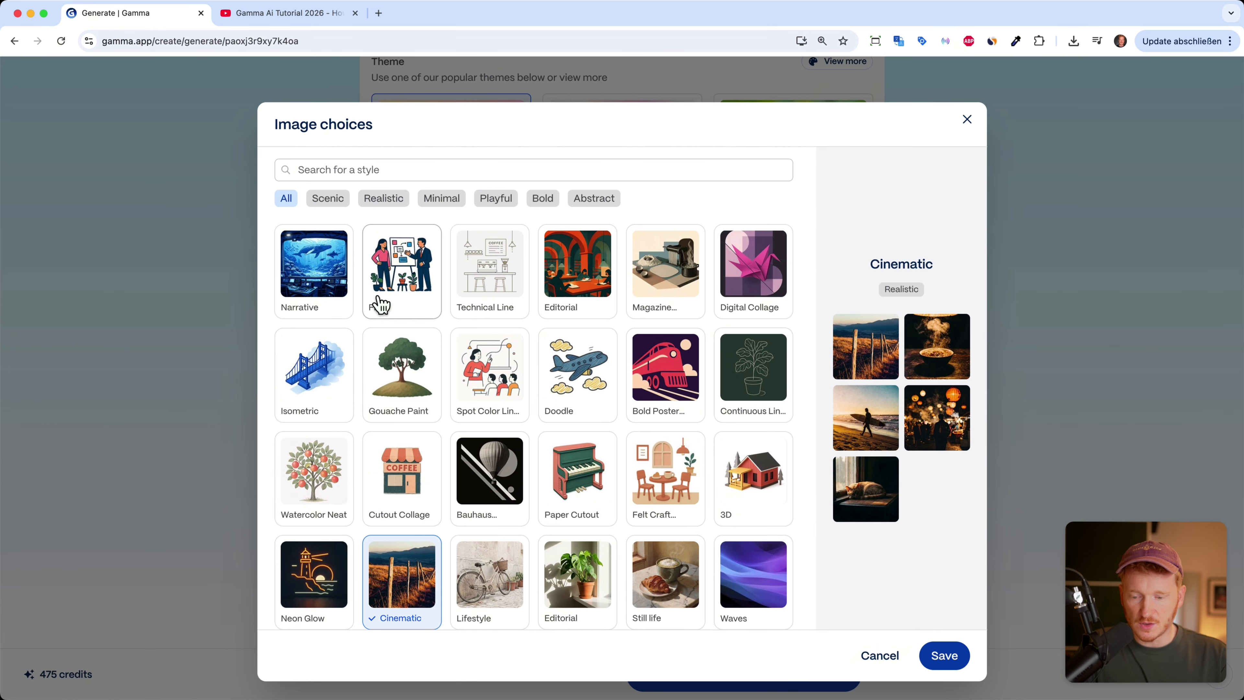
click(335, 283)
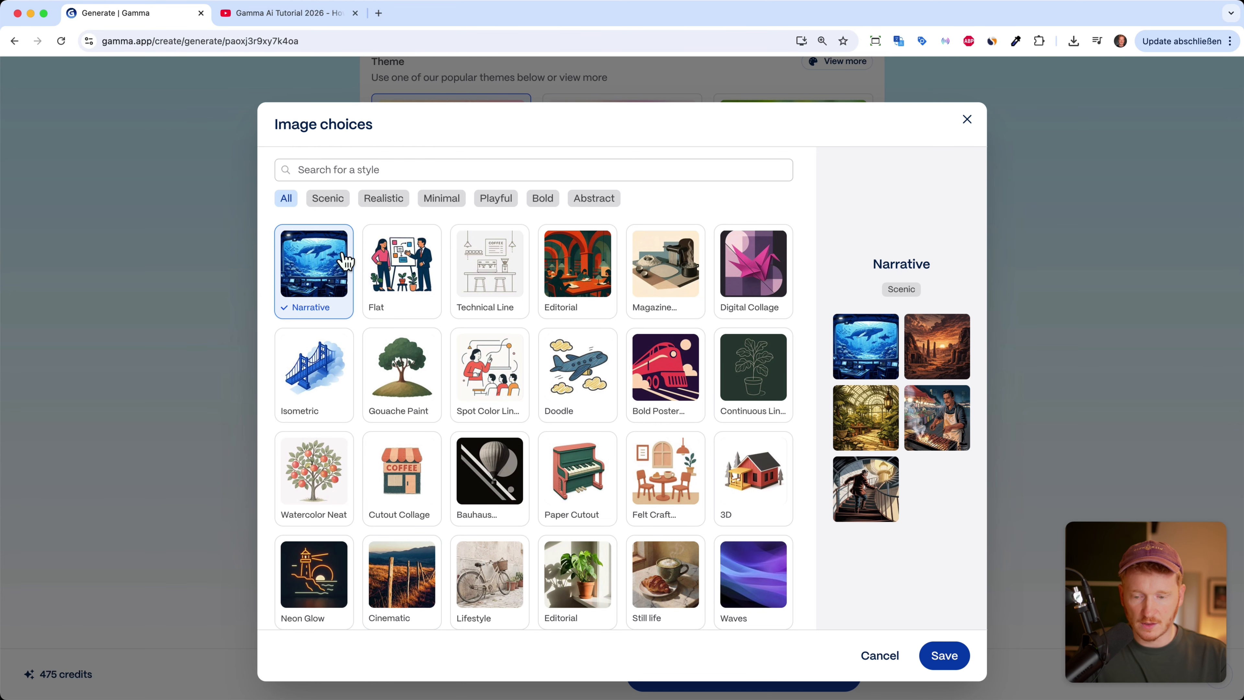
click(943, 656)
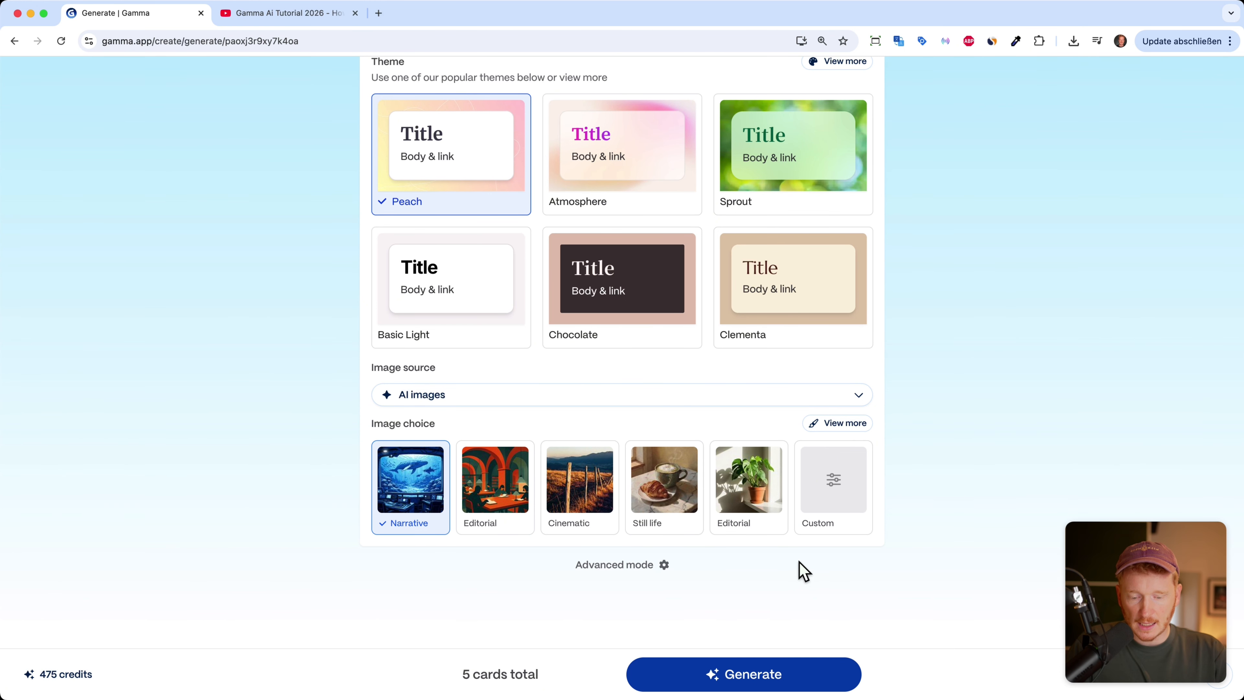
Recheck the outline cards and generate the 5-card social story
scroll(681, 269, up, 20)
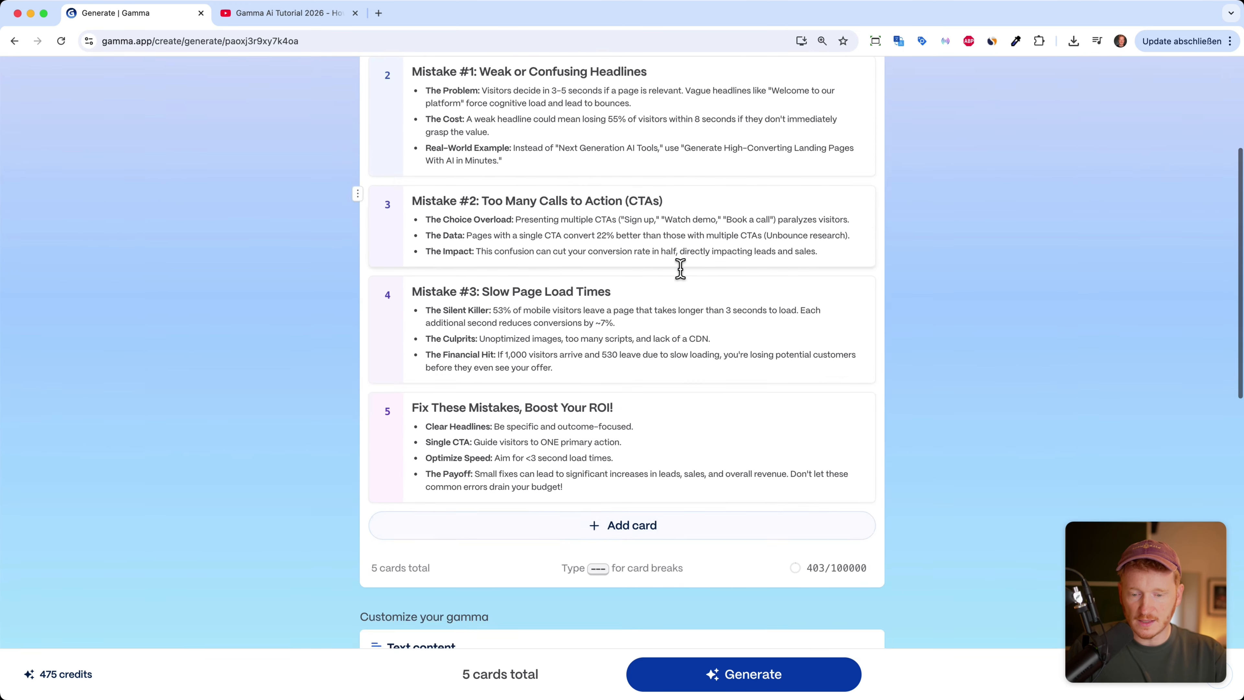
scroll(681, 269, down, 15)
click(724, 679)
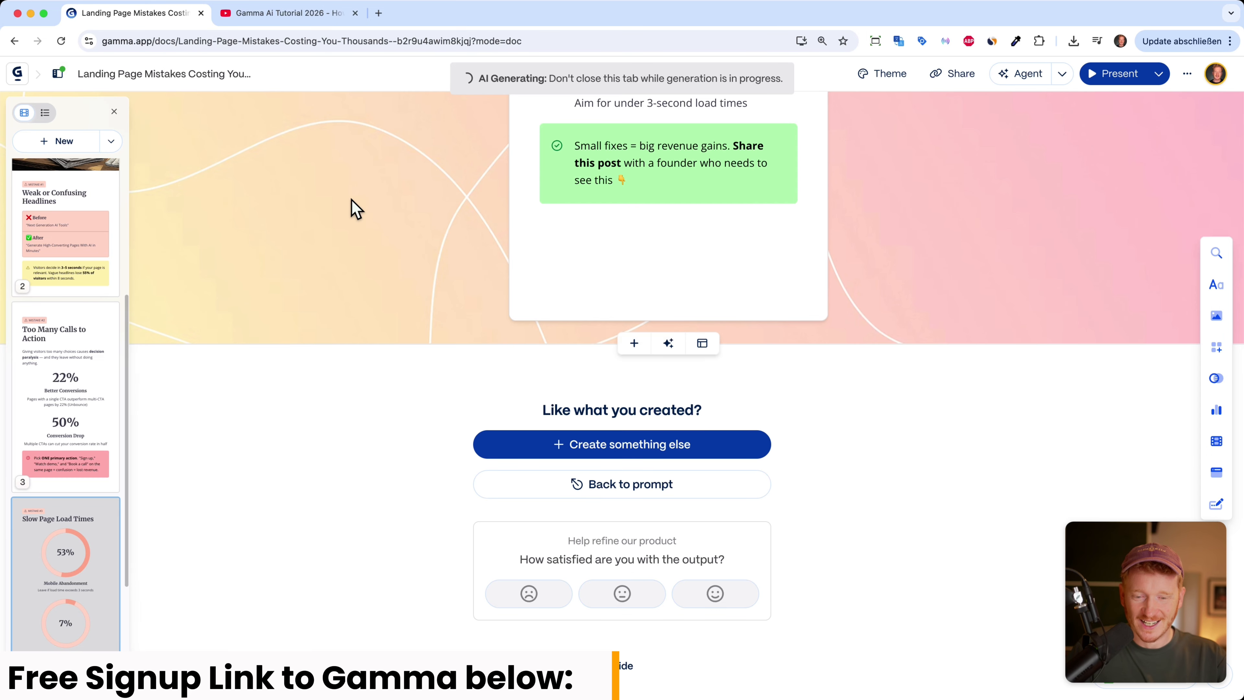
Look through the first three generated cards, from the title card to Too Many Calls to Action
scroll(353, 208, up, 12)
scroll(86, 195, up, 5)
click(86, 195)
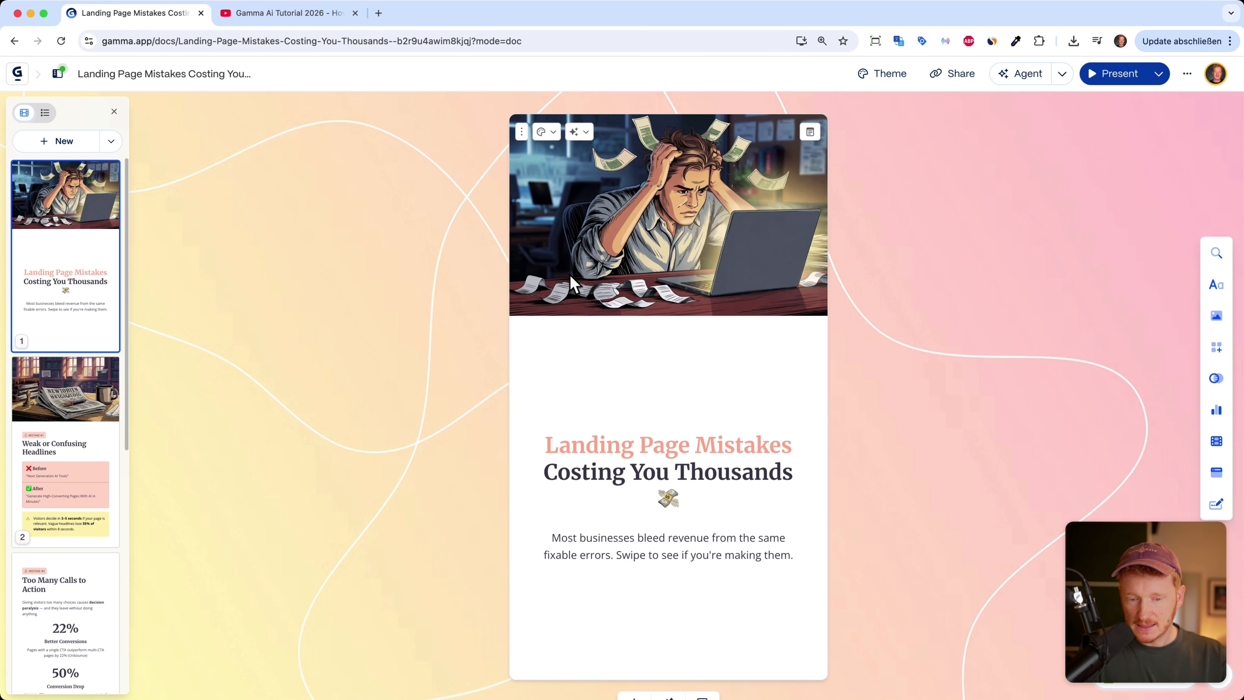
click(97, 517)
scroll(482, 497, down, 2)
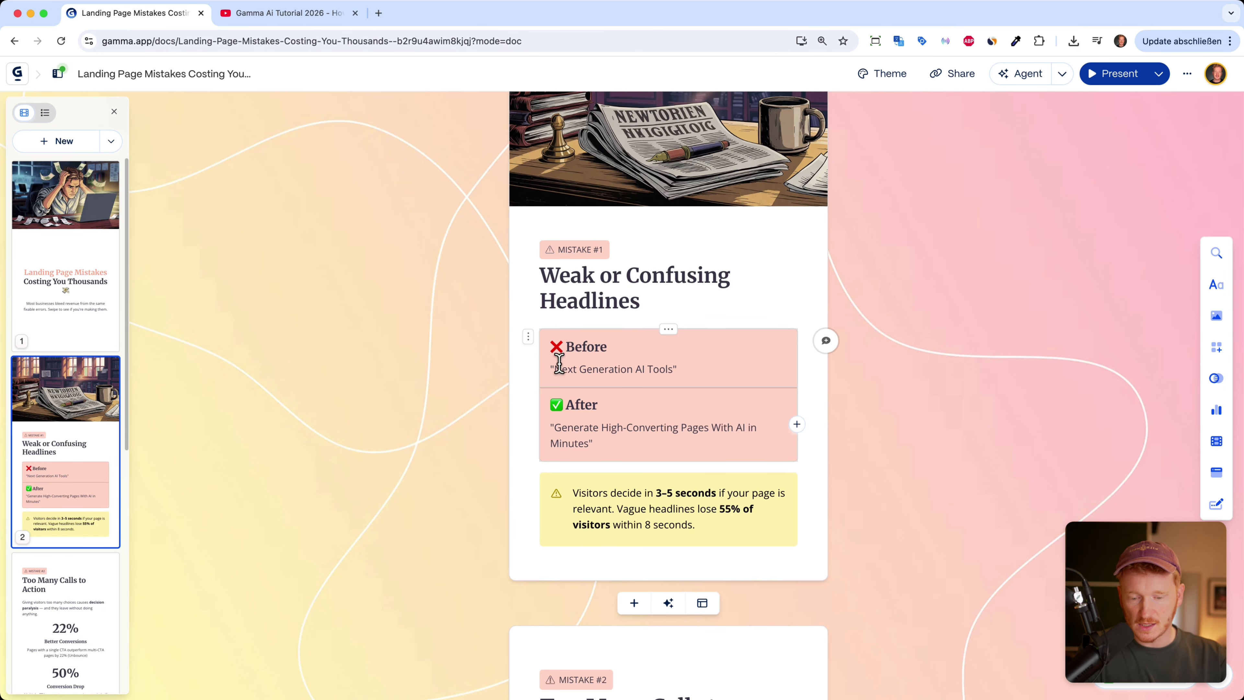
scroll(579, 414, down, 6)
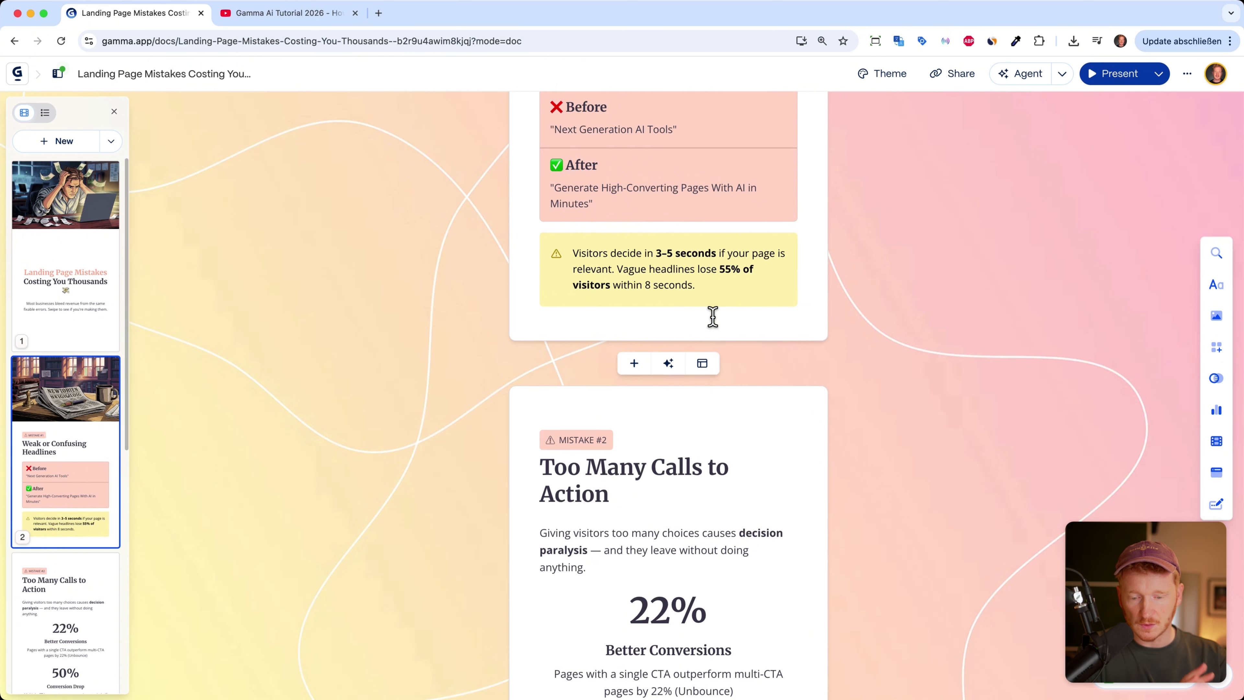
scroll(711, 303, down, 8)
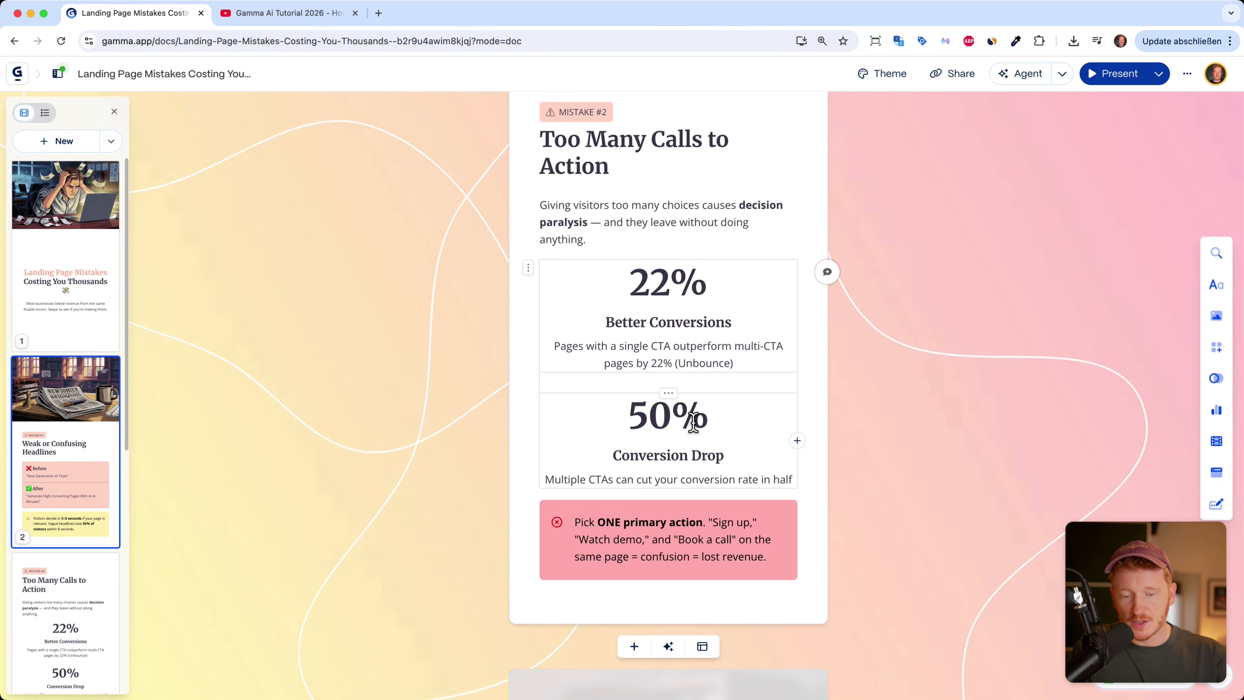
On the Too Many Calls to Action card, change the first statistic to 25% and its heading to "Better Conversions for your Webpage"
double_click(678, 284)
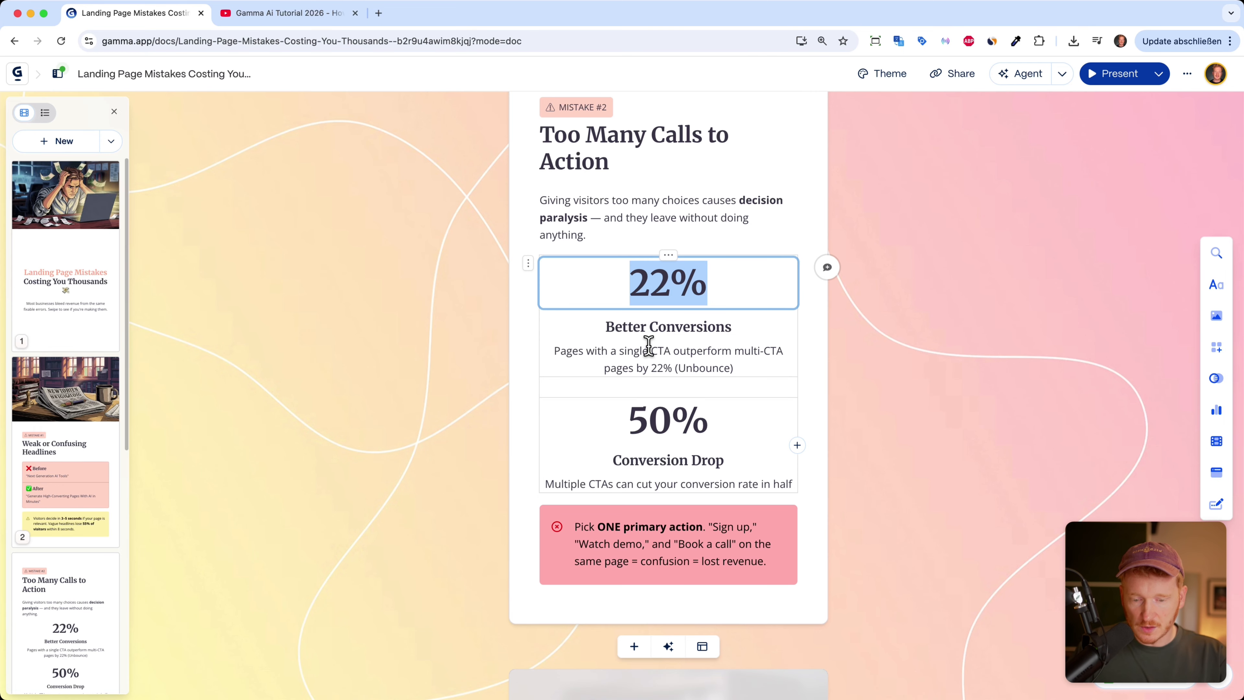
key(Left)
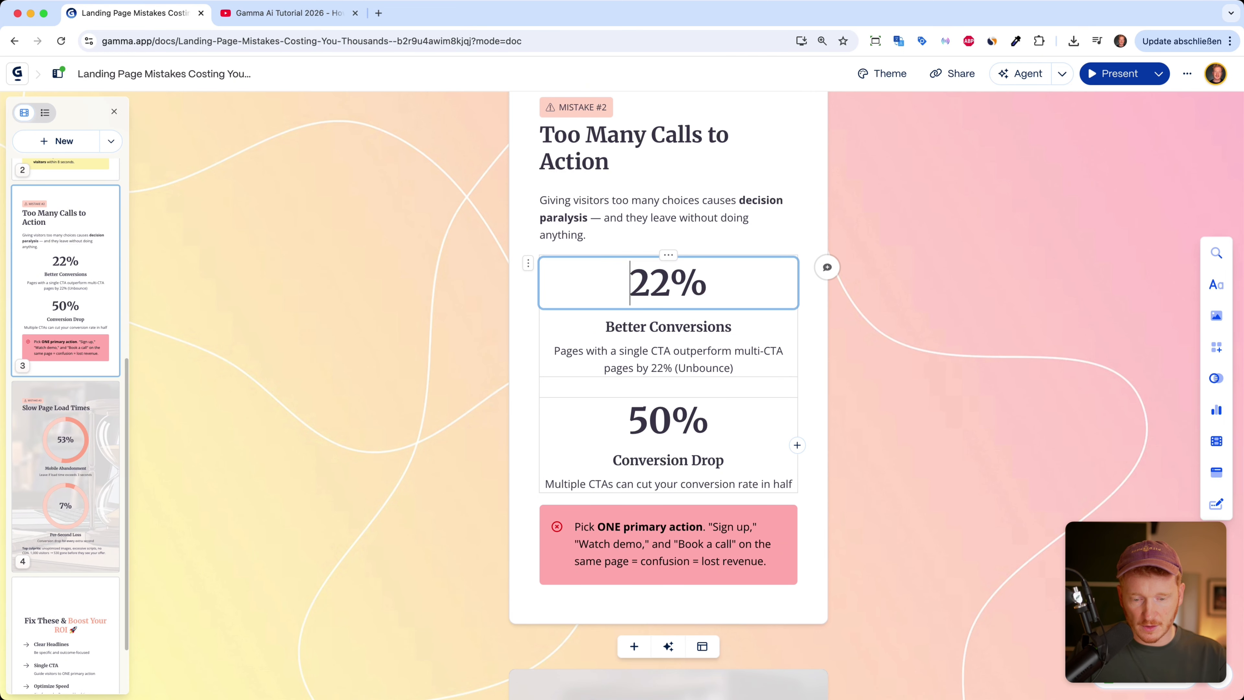
key(BackSpace)
text(5)
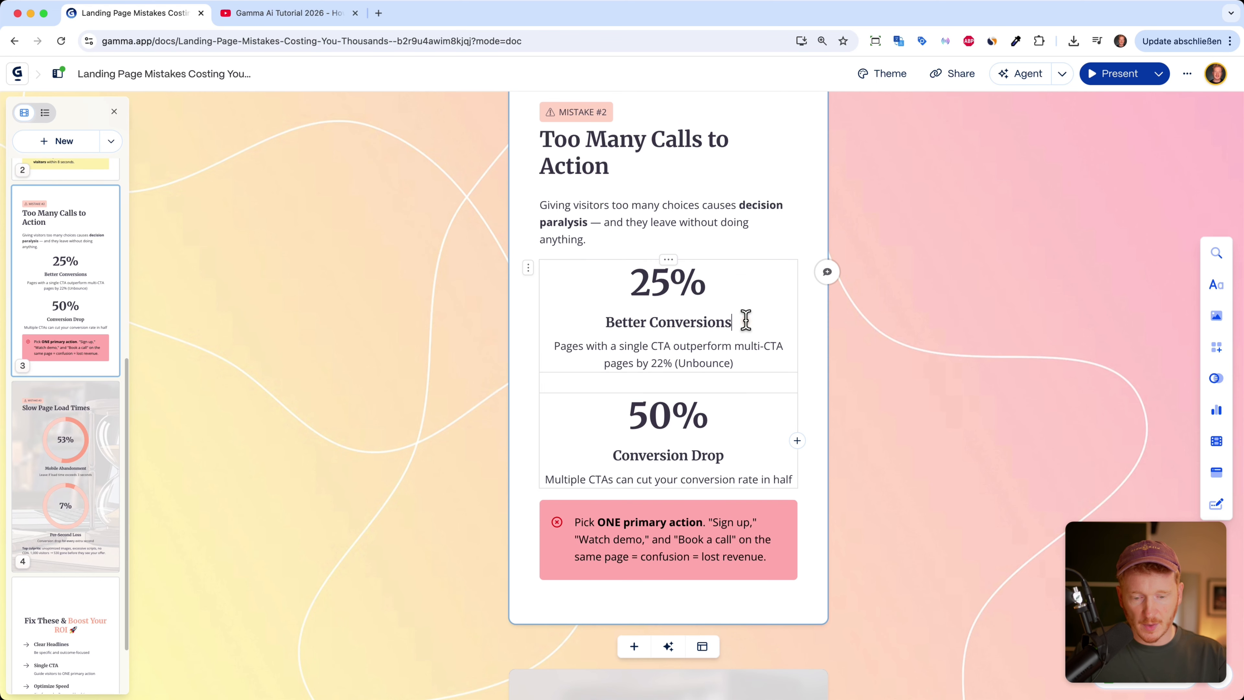
text( for your Web)
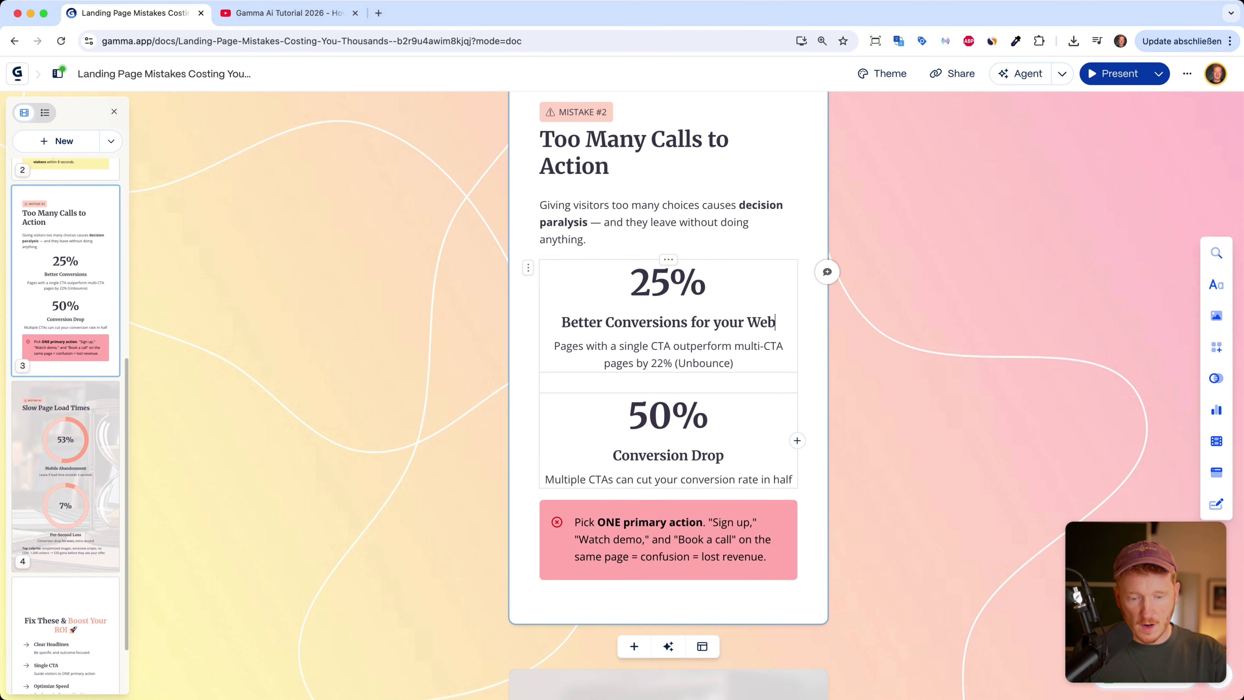
text(page)
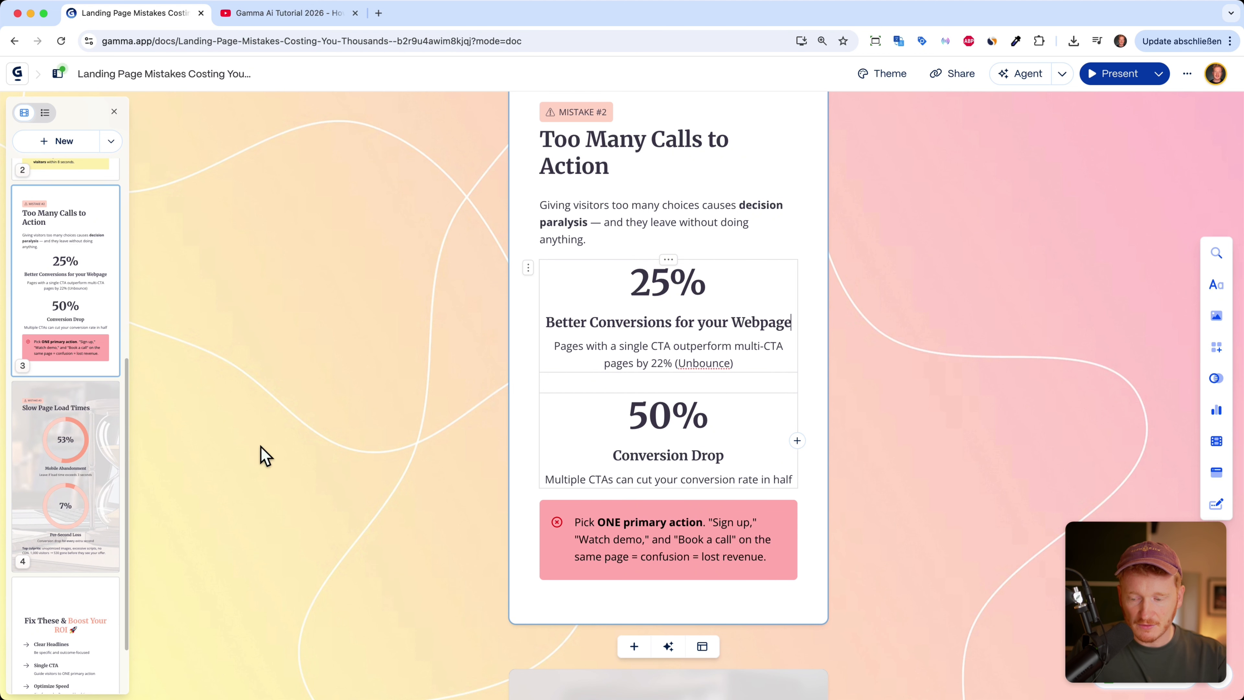
Set the Mobile Abandonment percentage on the Slow Page Load Times card to 80%, trying 58% and 59% first
click(93, 456)
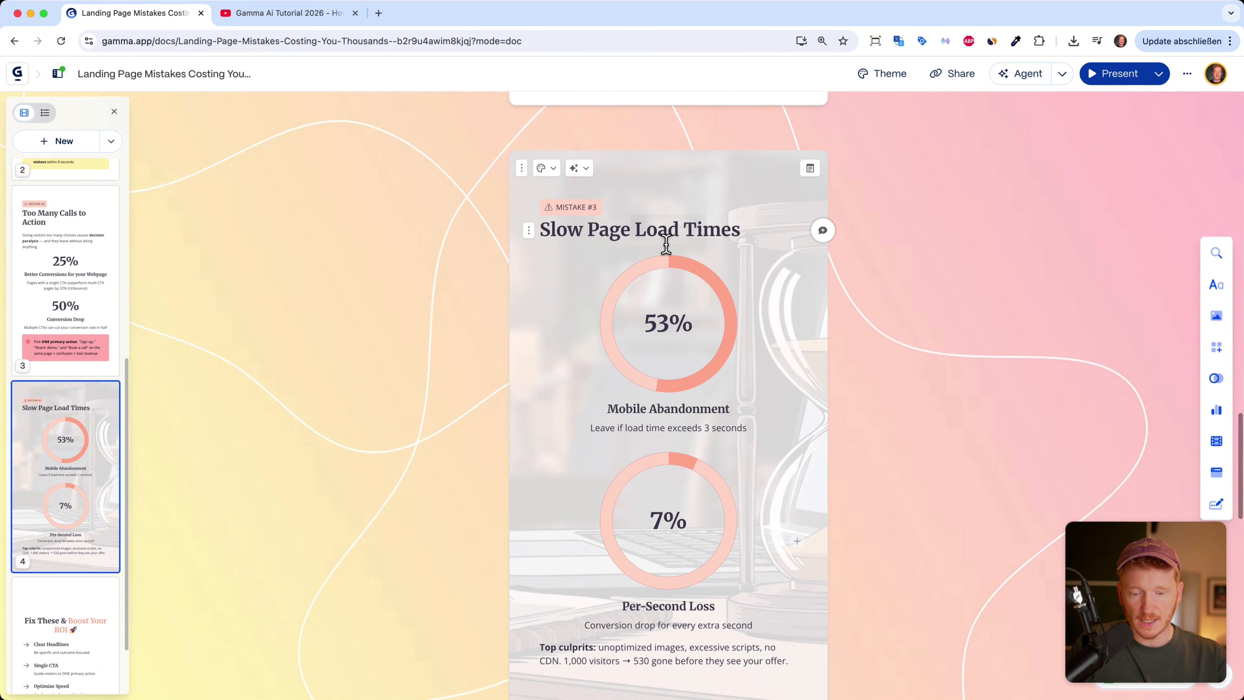
scroll(675, 355, down, 3)
click(666, 211)
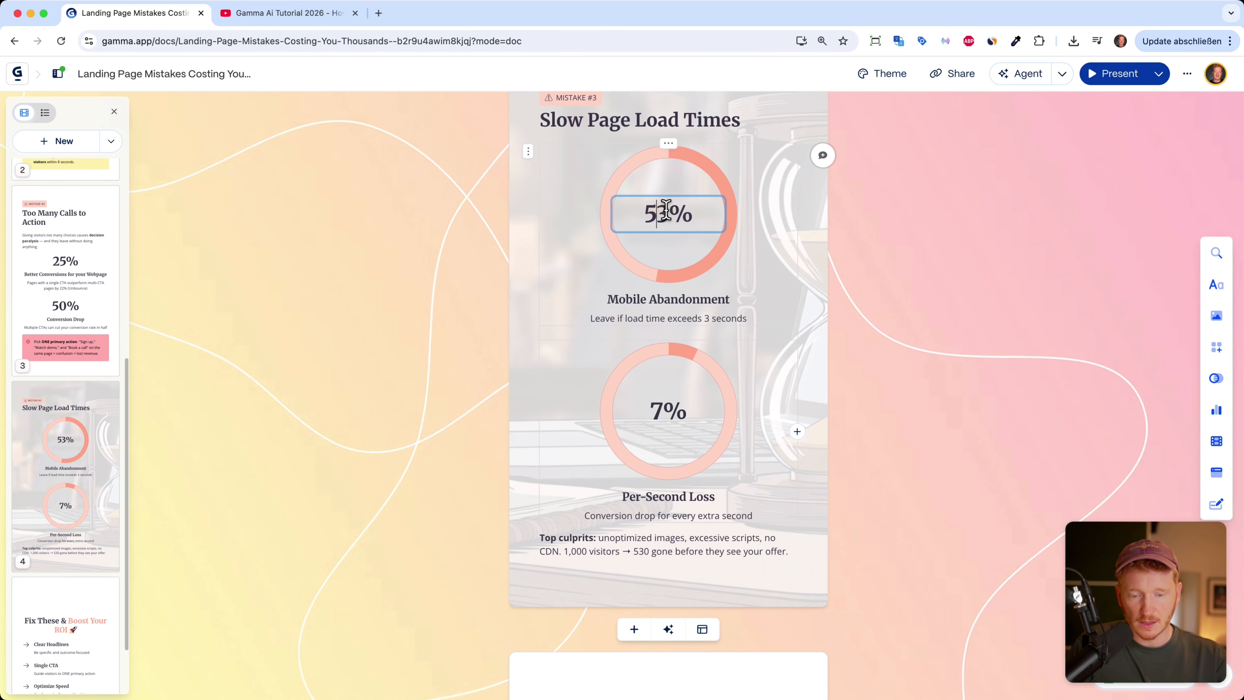
key(BackSpace)
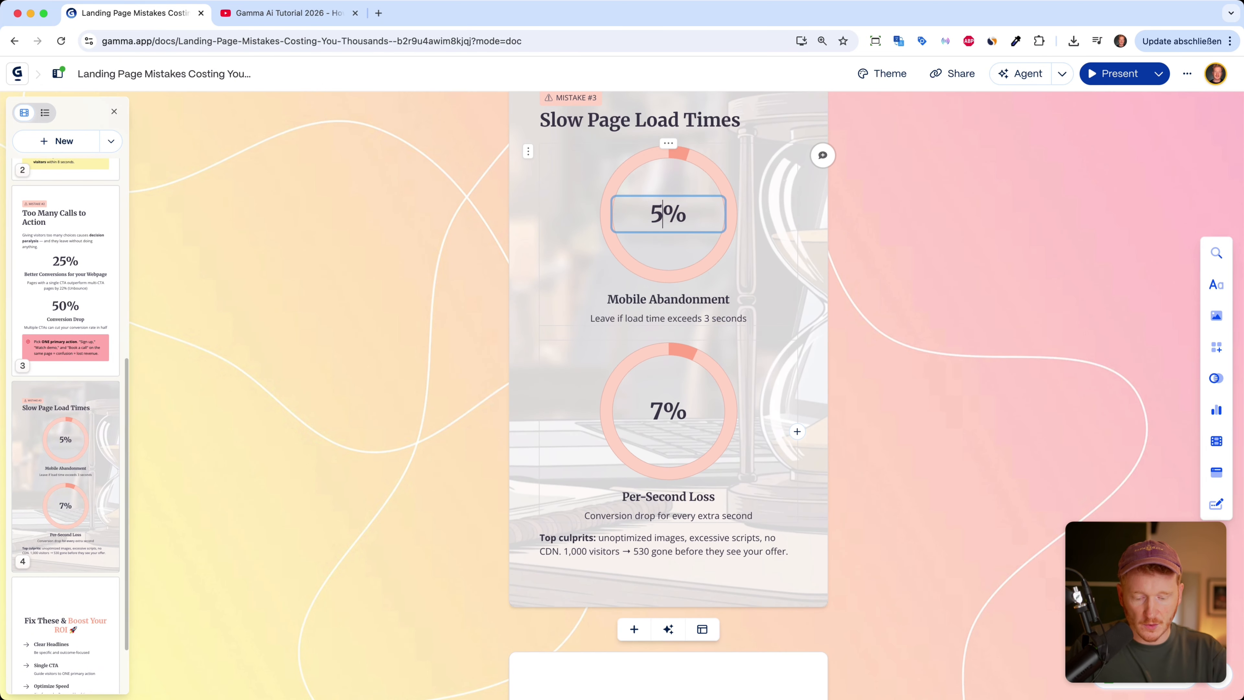
text(8)
key(BackSpace)
text(9)
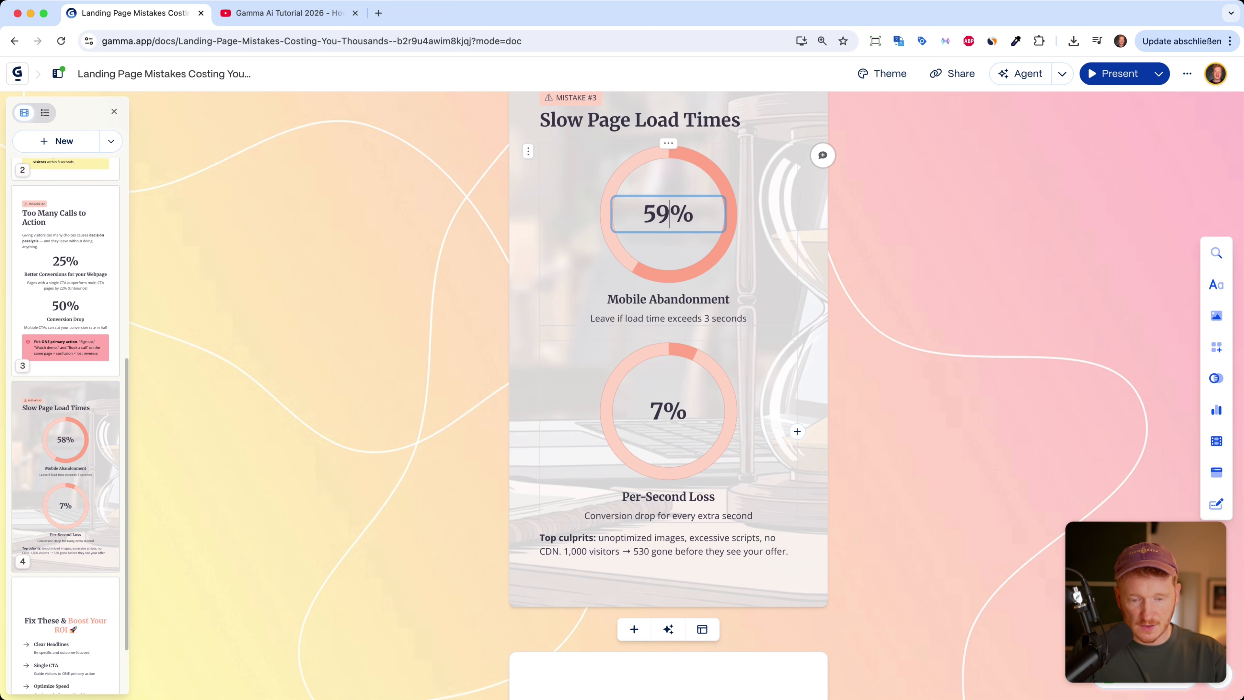
key(BackSpace)
key(BackSpace)
text(80)
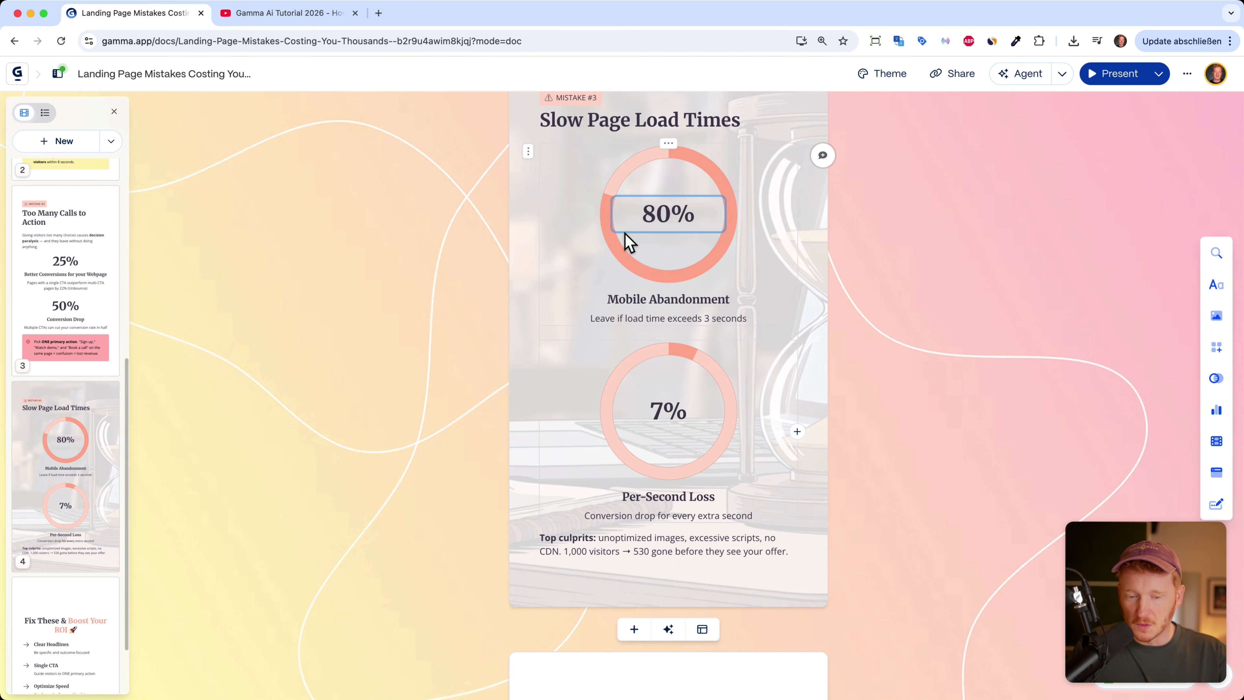
Open the newspaper image on the Weak or Confusing Headlines card for editing
scroll(749, 210, up, 2)
scroll(749, 210, up, 20)
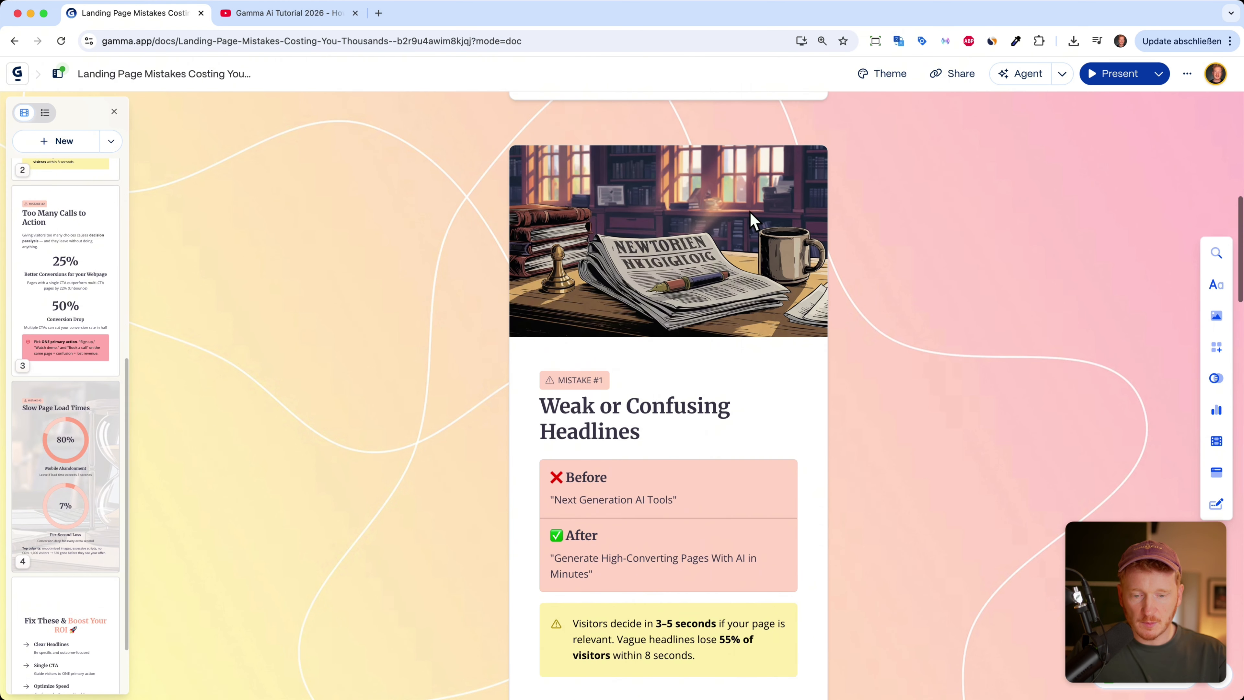
scroll(750, 212, up, 1)
click(700, 269)
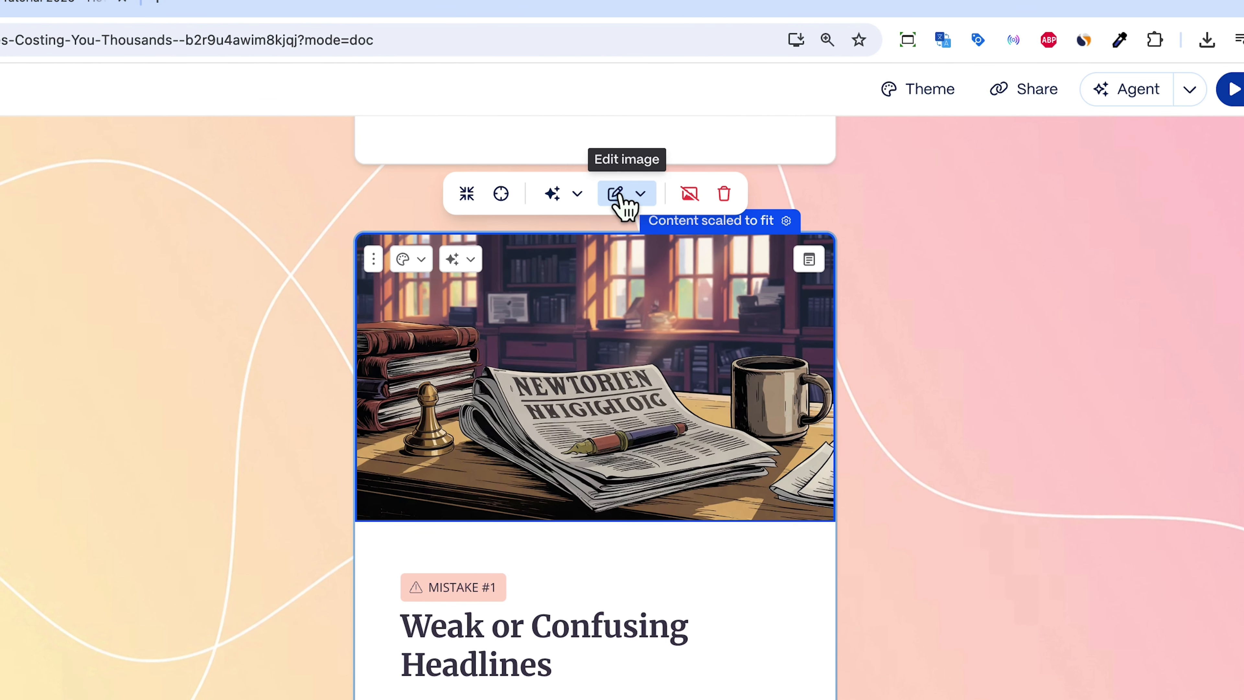
click(625, 201)
click(662, 234)
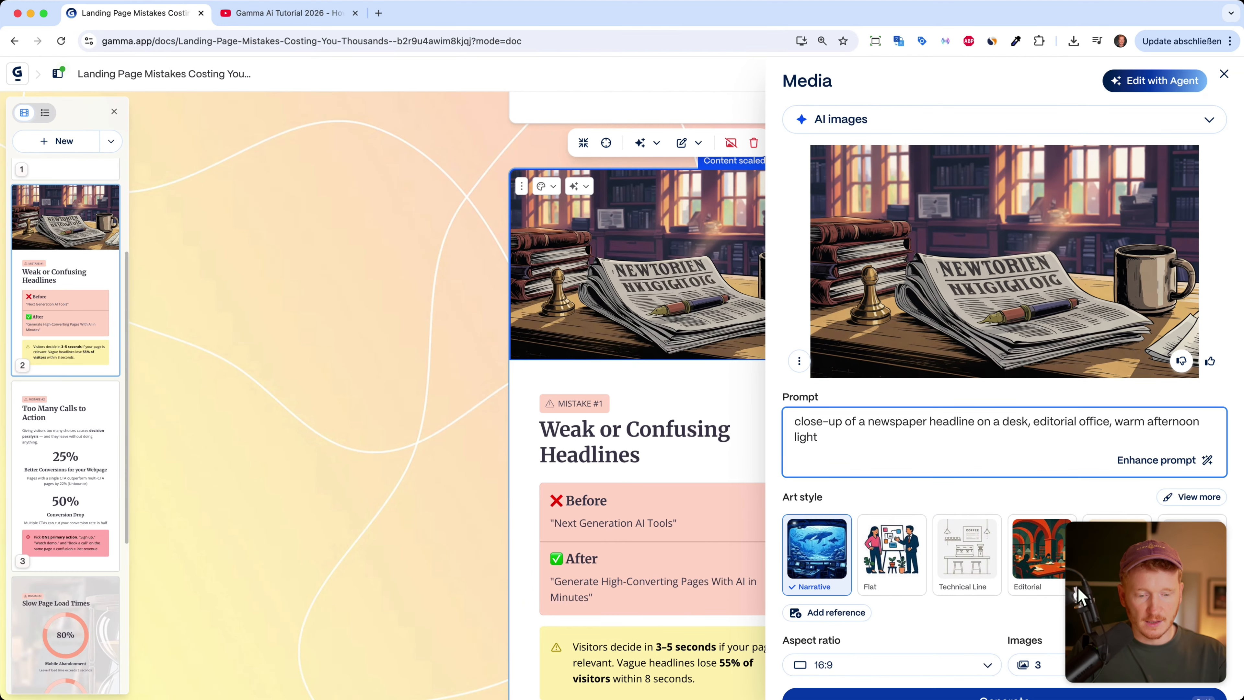
drag(1188, 613, 456, 449)
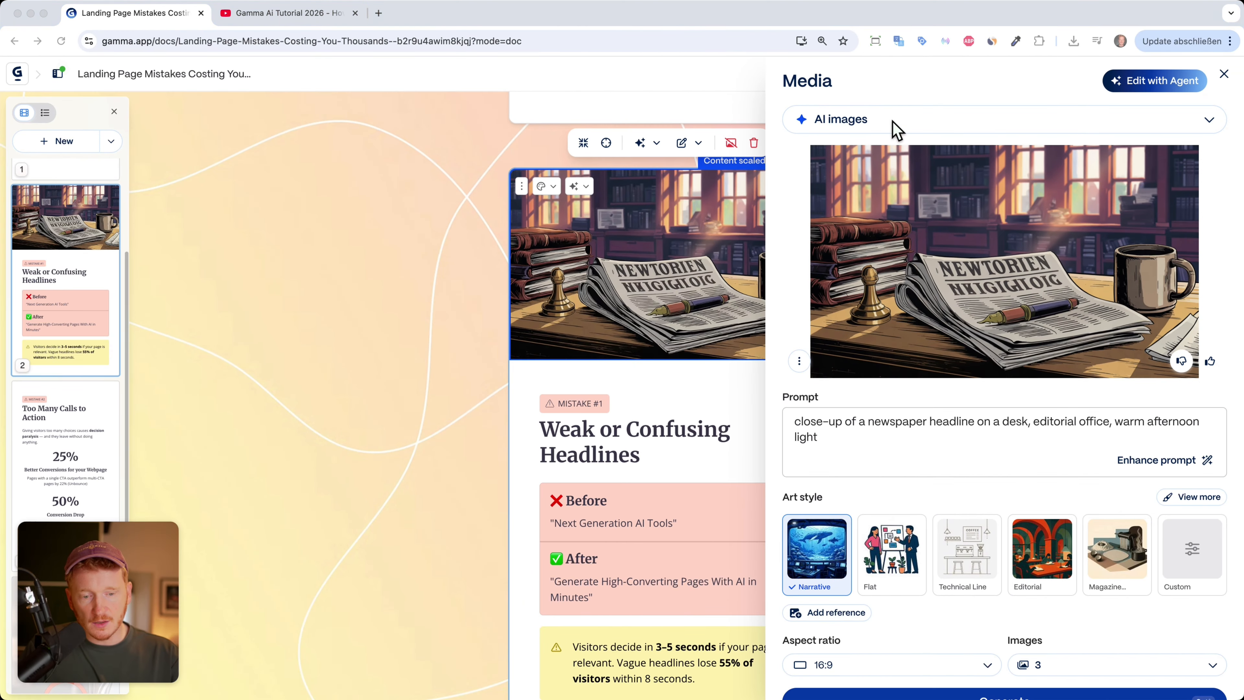
Check the image upload or URL source and switch the card image's source to Stock photos
click(907, 121)
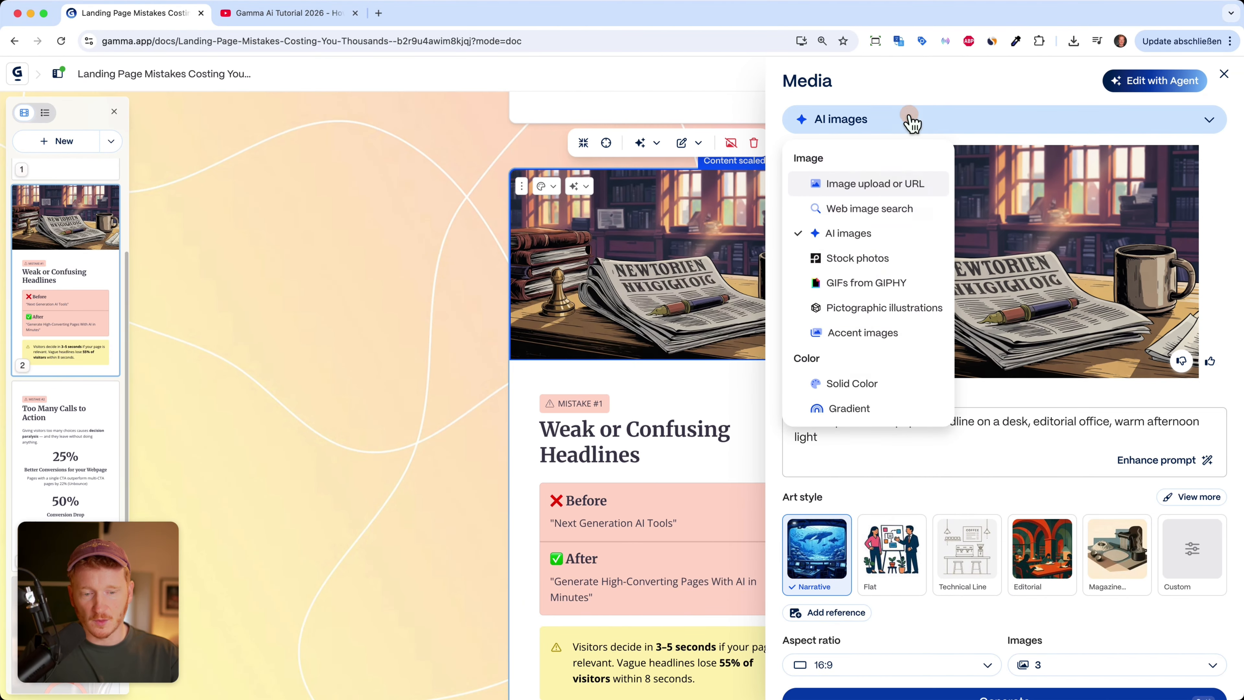
click(848, 195)
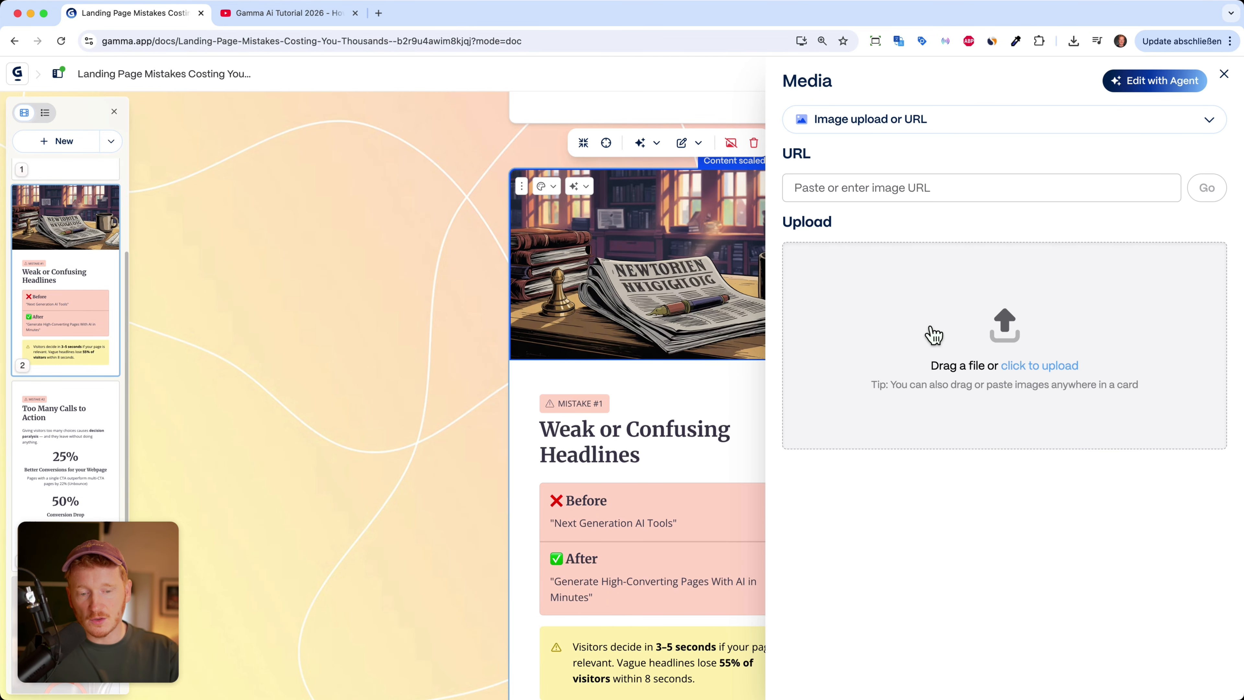
click(901, 126)
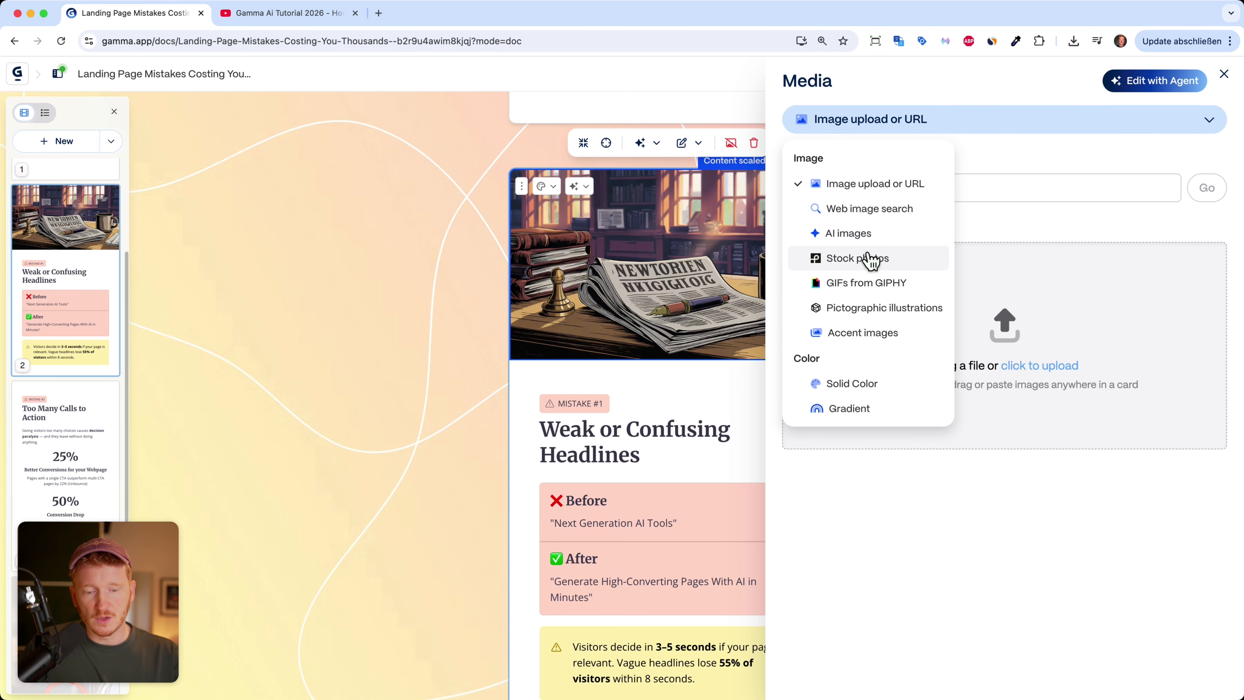
click(871, 261)
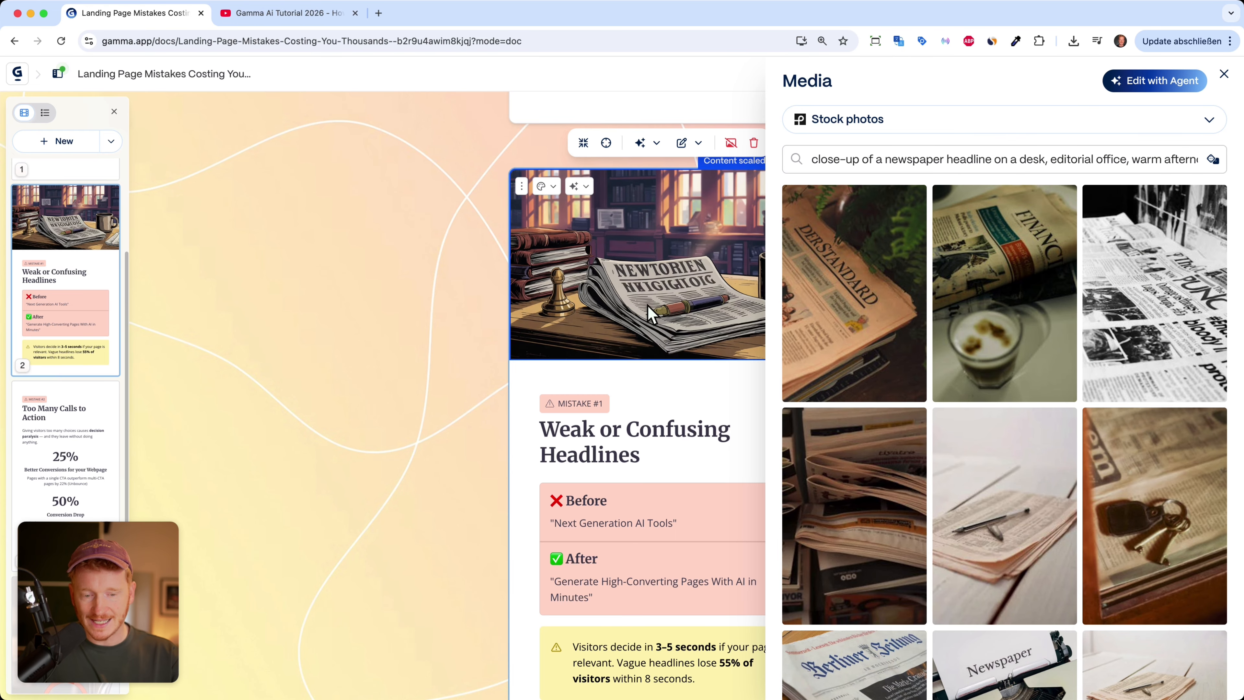
Try several stock newspaper photos on the Weak or Confusing Headlines card and apply the Berliner Zeitung photo
click(823, 159)
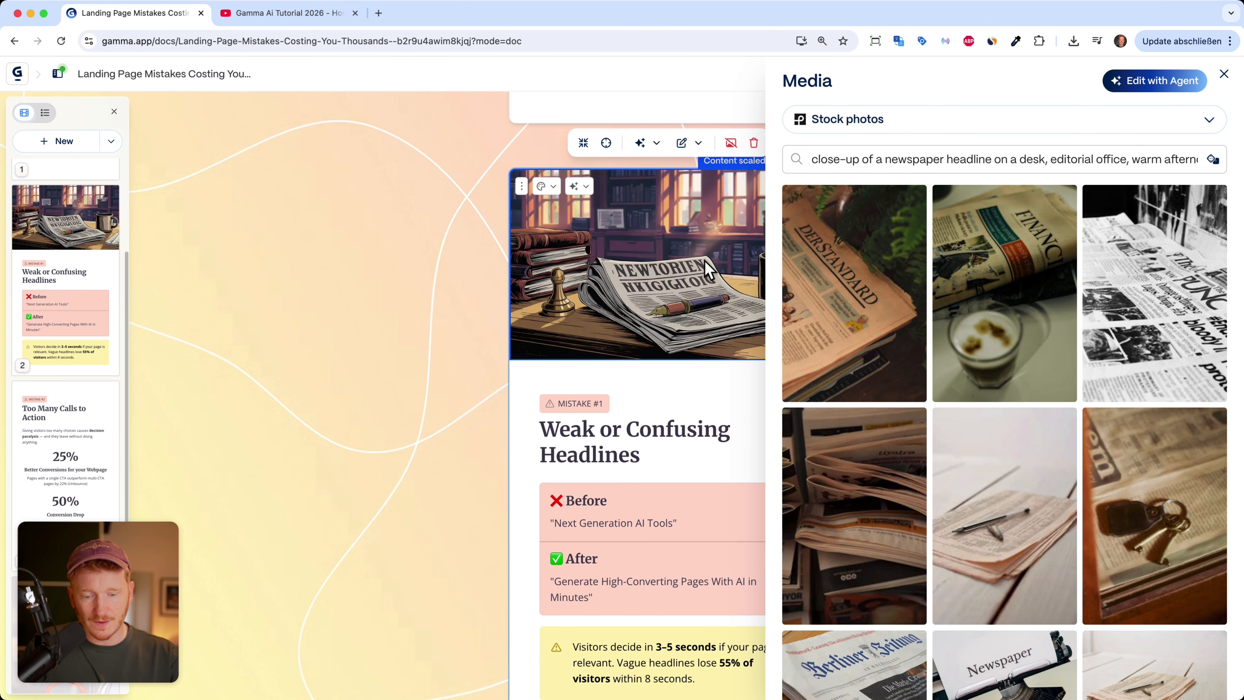
click(854, 274)
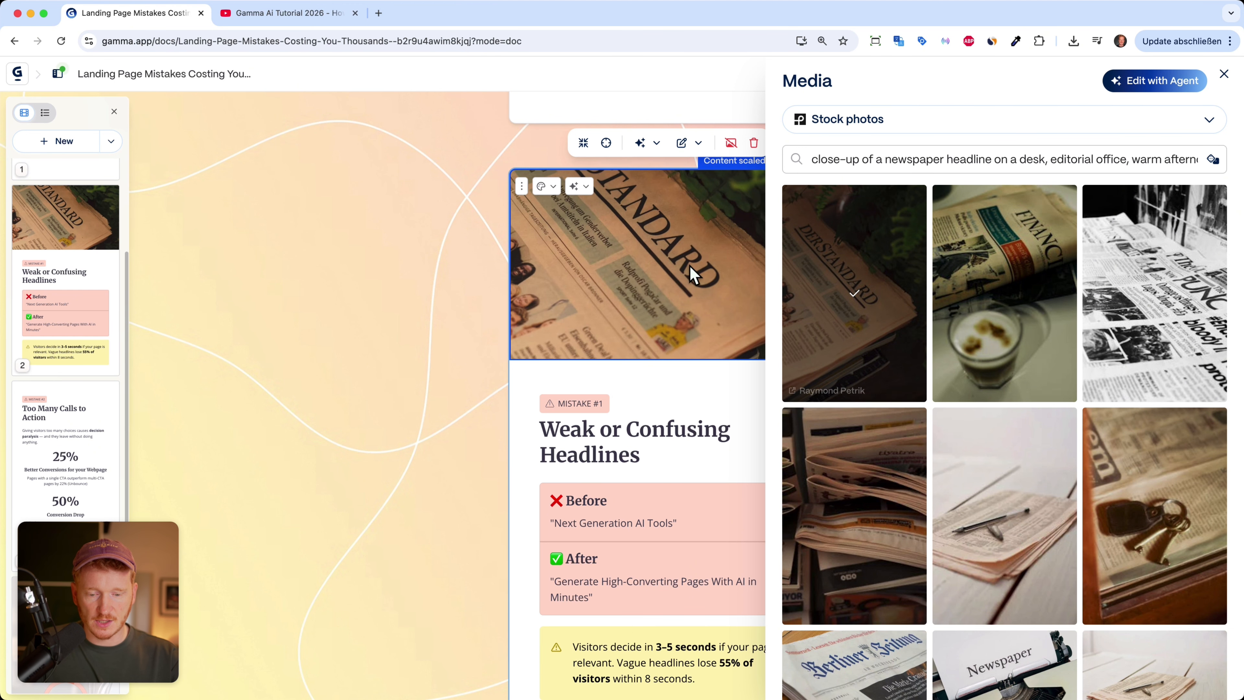
click(1034, 279)
scroll(972, 583, down, 10)
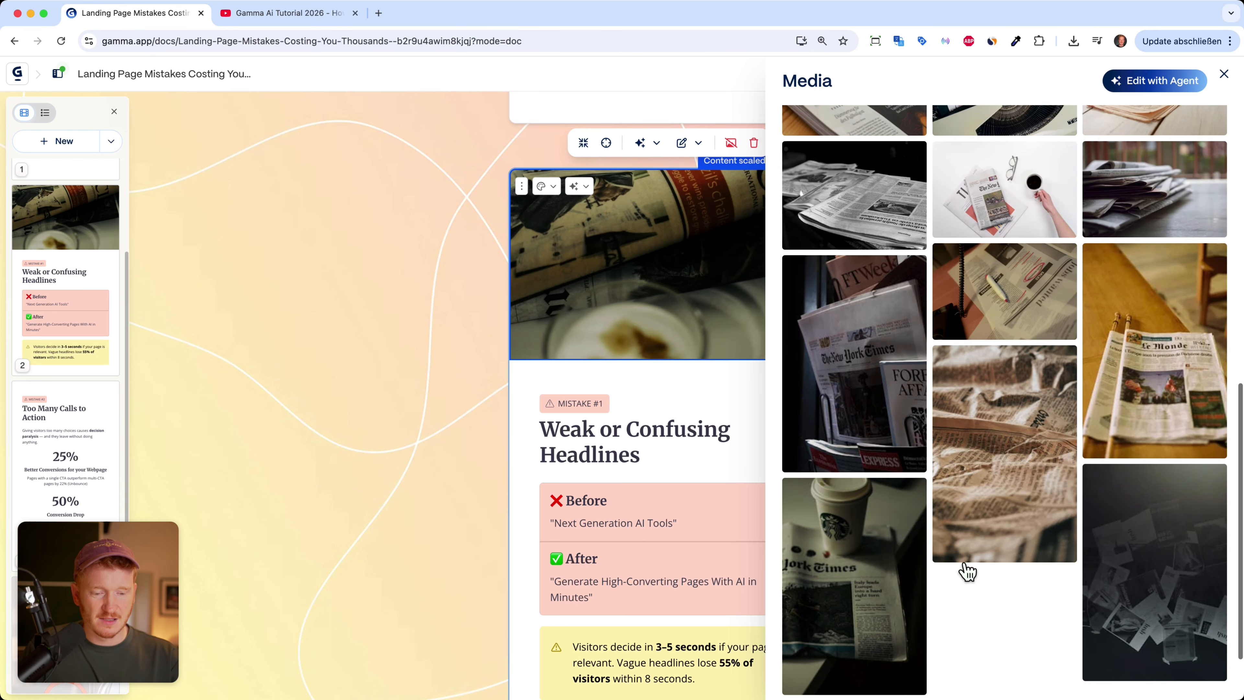
click(854, 216)
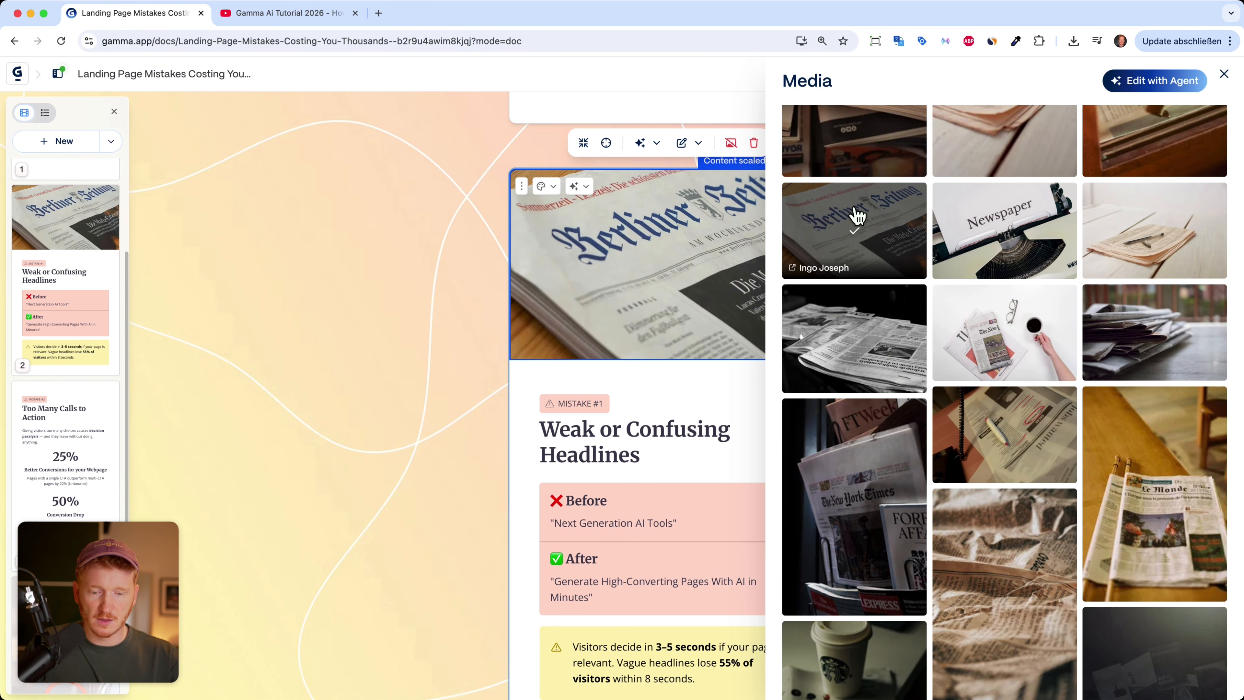
Apply the New York Times stock photo to the Weak or Confusing Headlines card, and switch the image source to AI images
scroll(882, 389, down, 5)
click(872, 321)
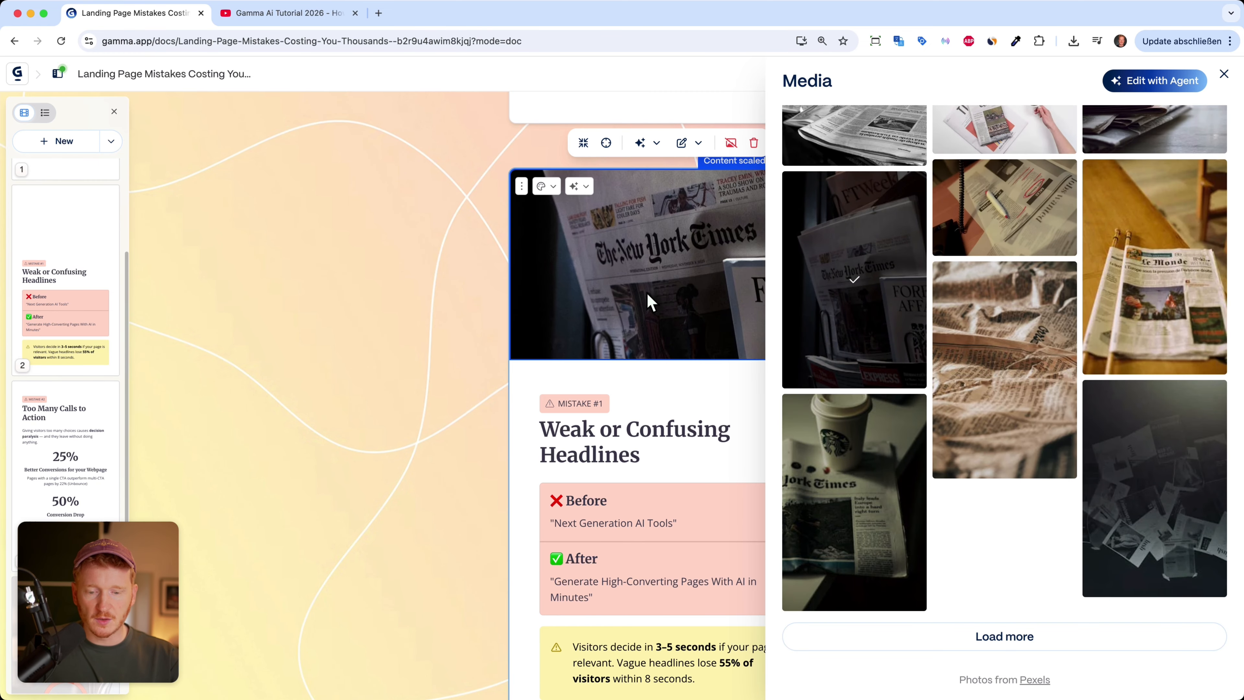
scroll(843, 166, up, 15)
click(863, 124)
click(856, 238)
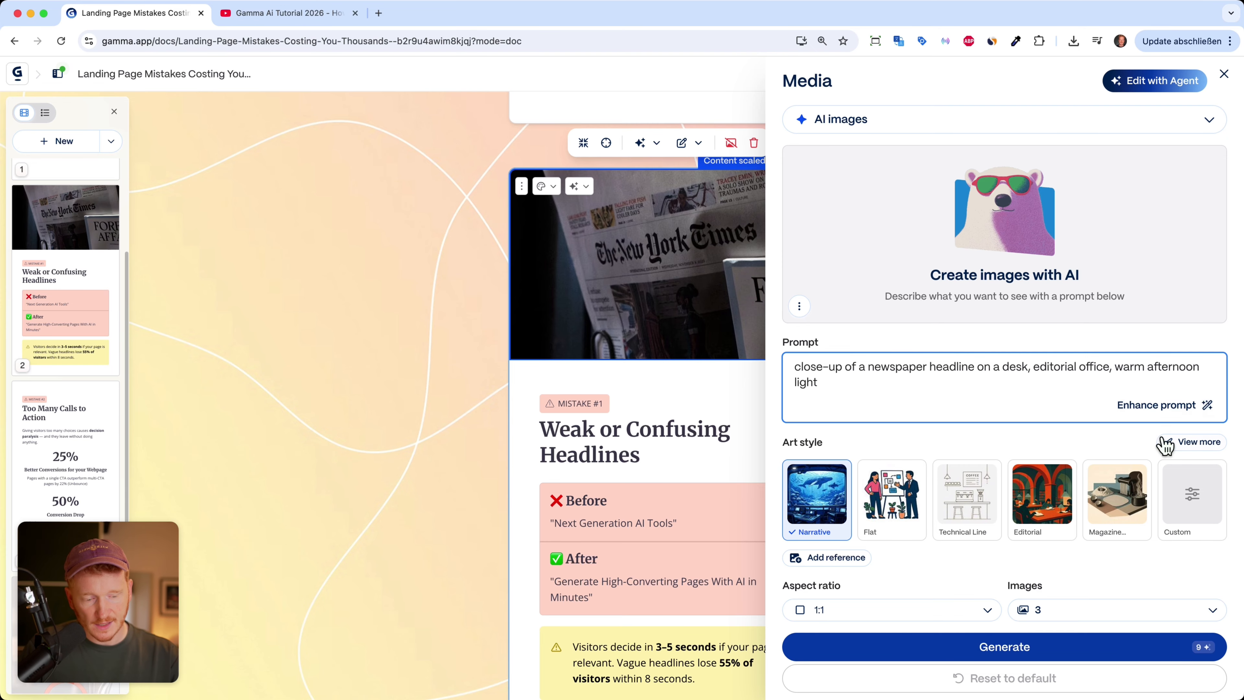
Generate three 1:1 AI images in the Flat art style from the existing newspaper headline prompt
click(1187, 441)
click(404, 267)
click(944, 655)
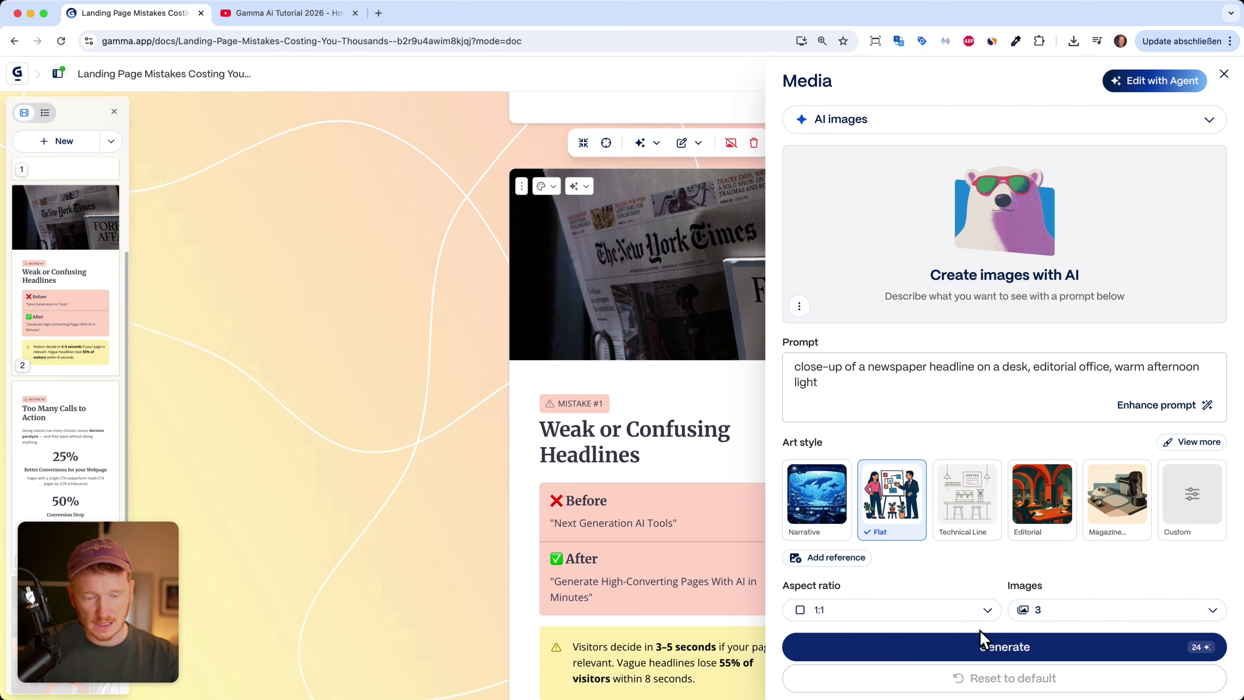
click(993, 656)
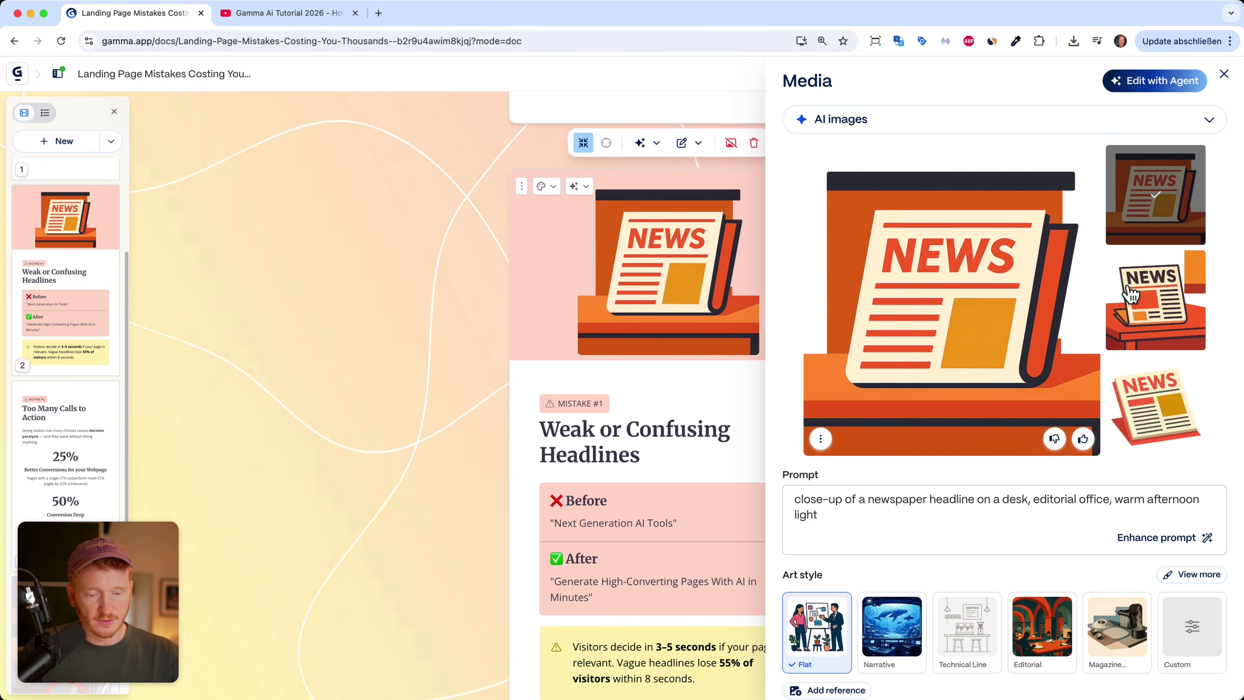
Try the second generated newspaper illustration on the card, apply the third one, and close the image settings
click(1130, 294)
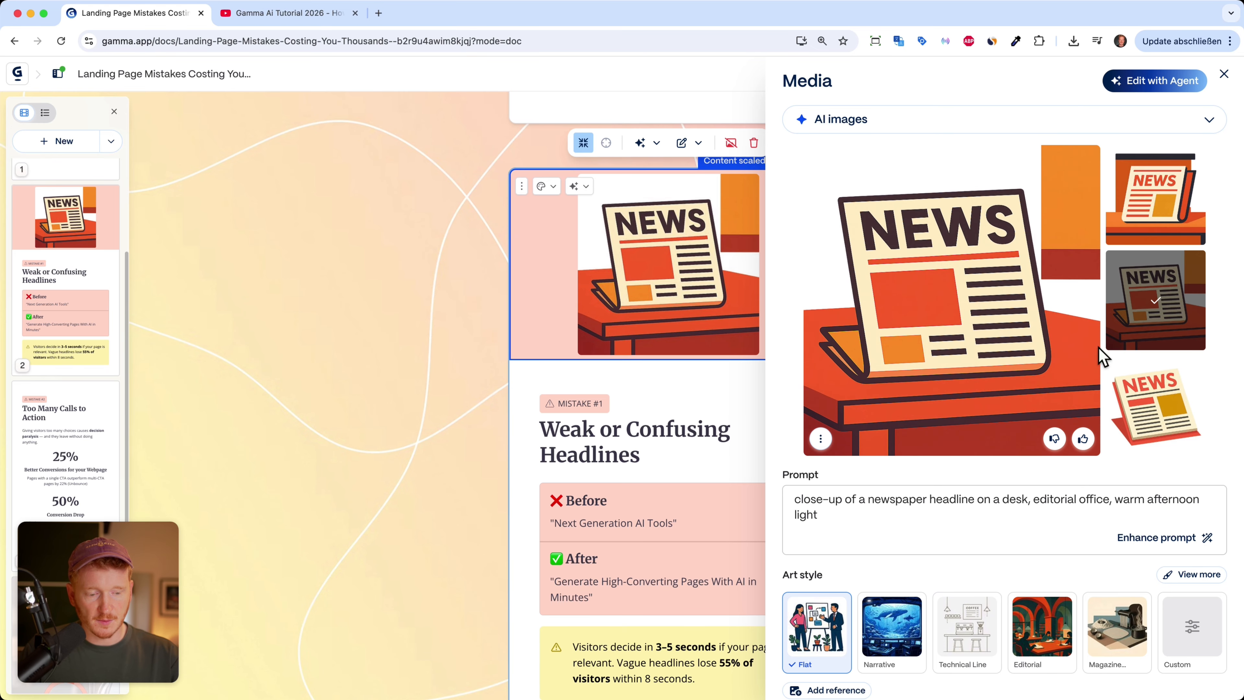
click(1154, 407)
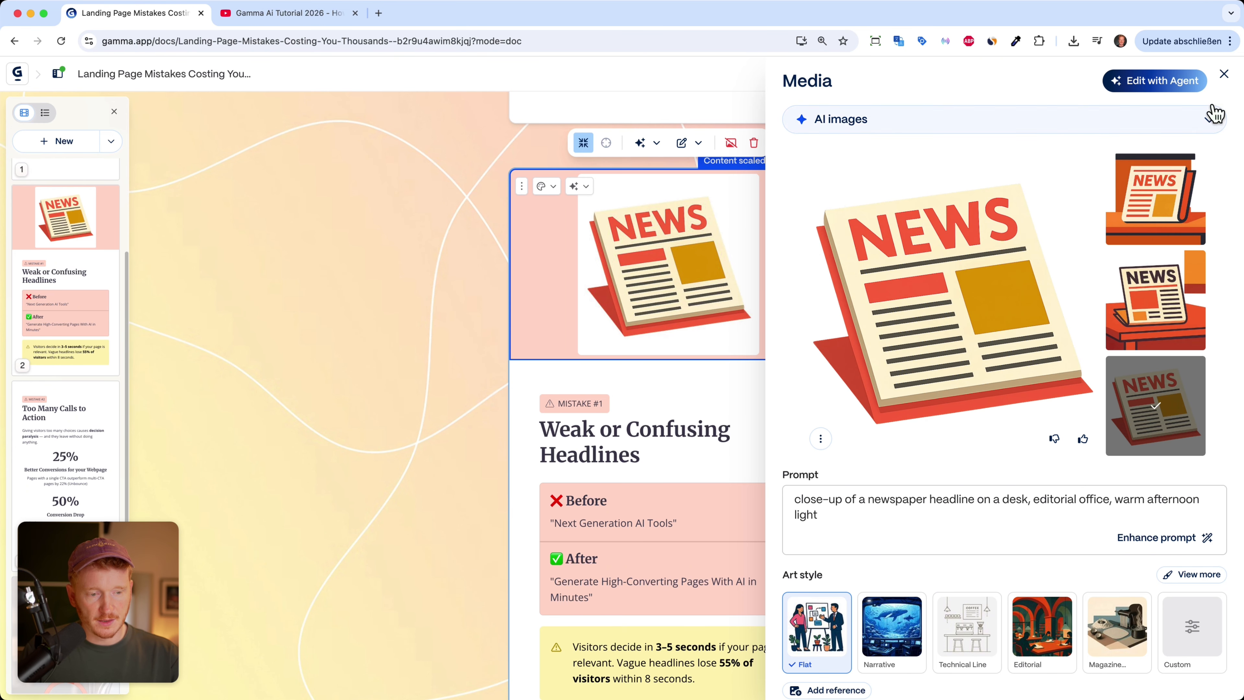
click(1224, 74)
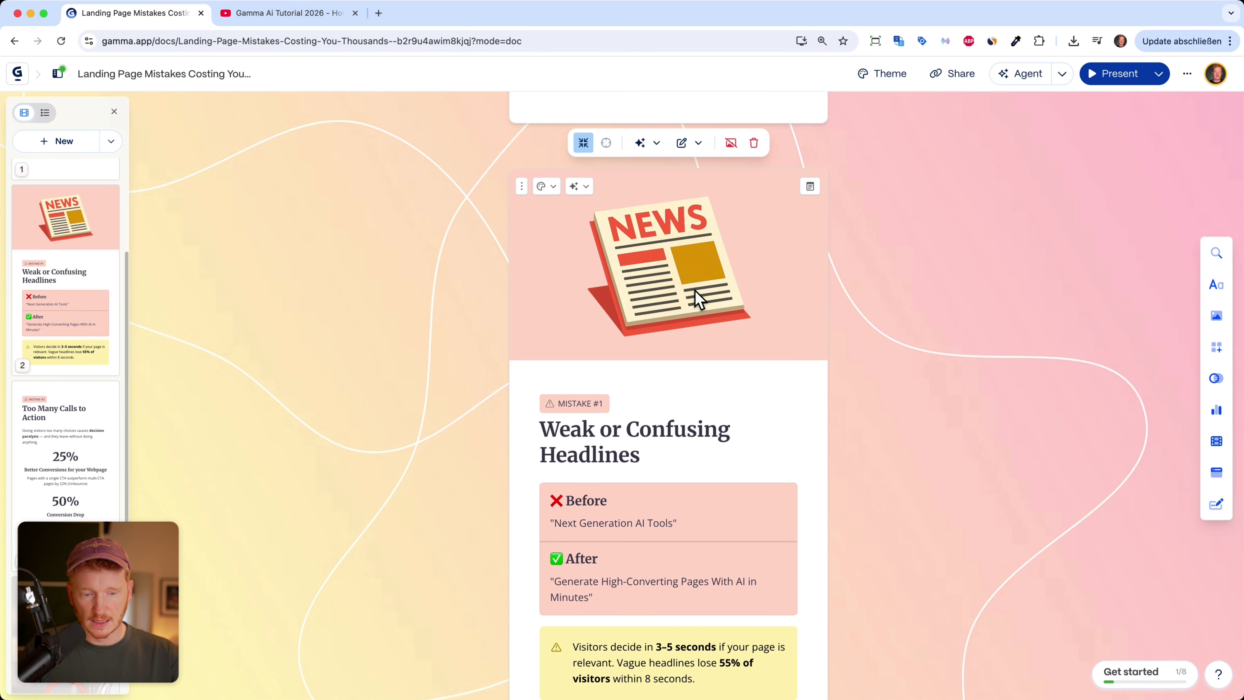
Undo the last image change on the Weak or Confusing Headlines card
click(1187, 73)
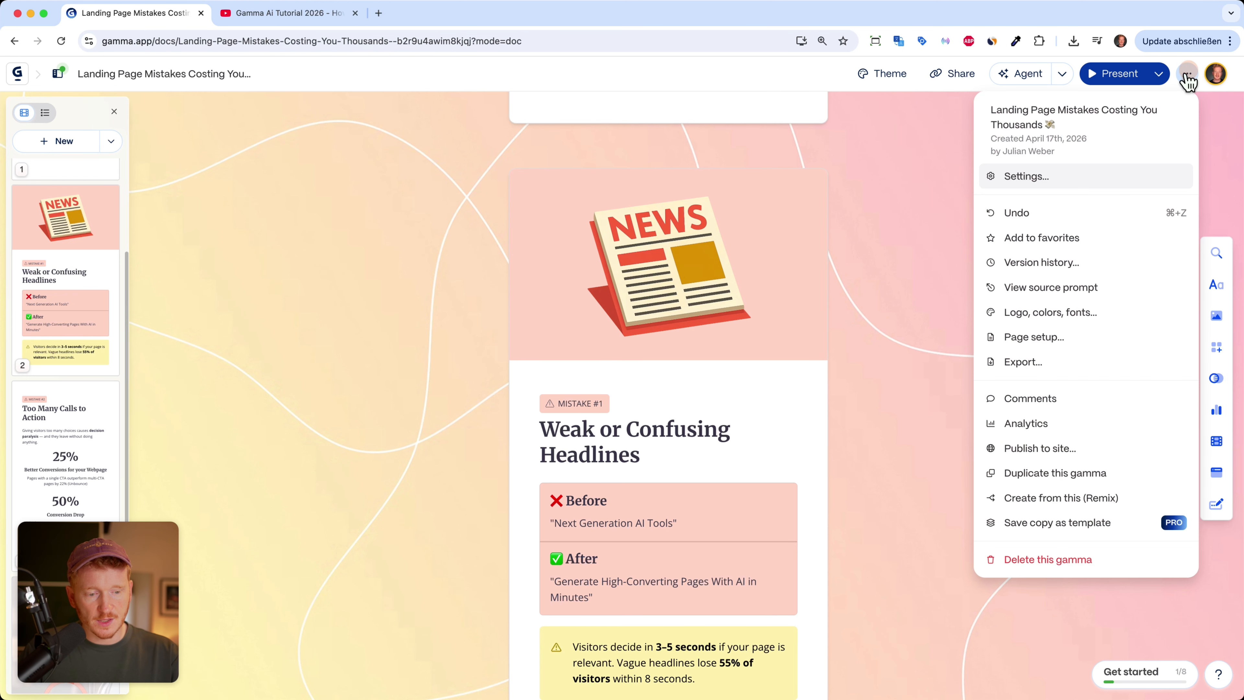
click(1017, 216)
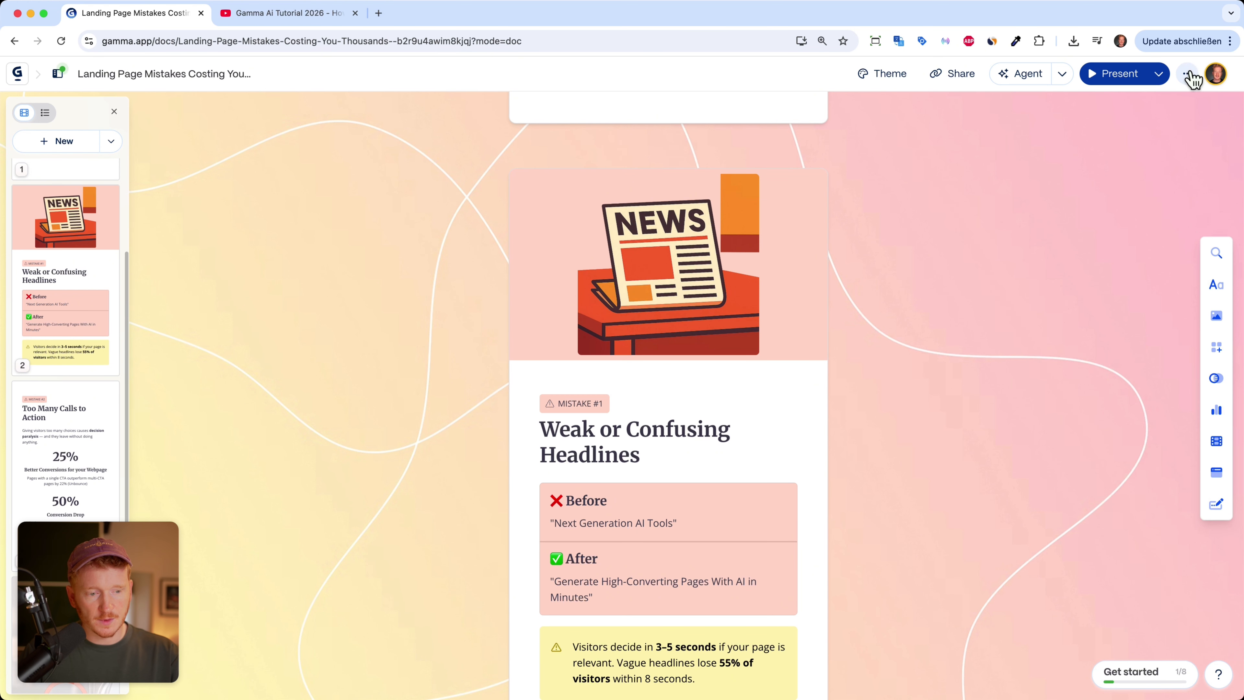
Add the document to favorites
click(1187, 73)
click(1029, 237)
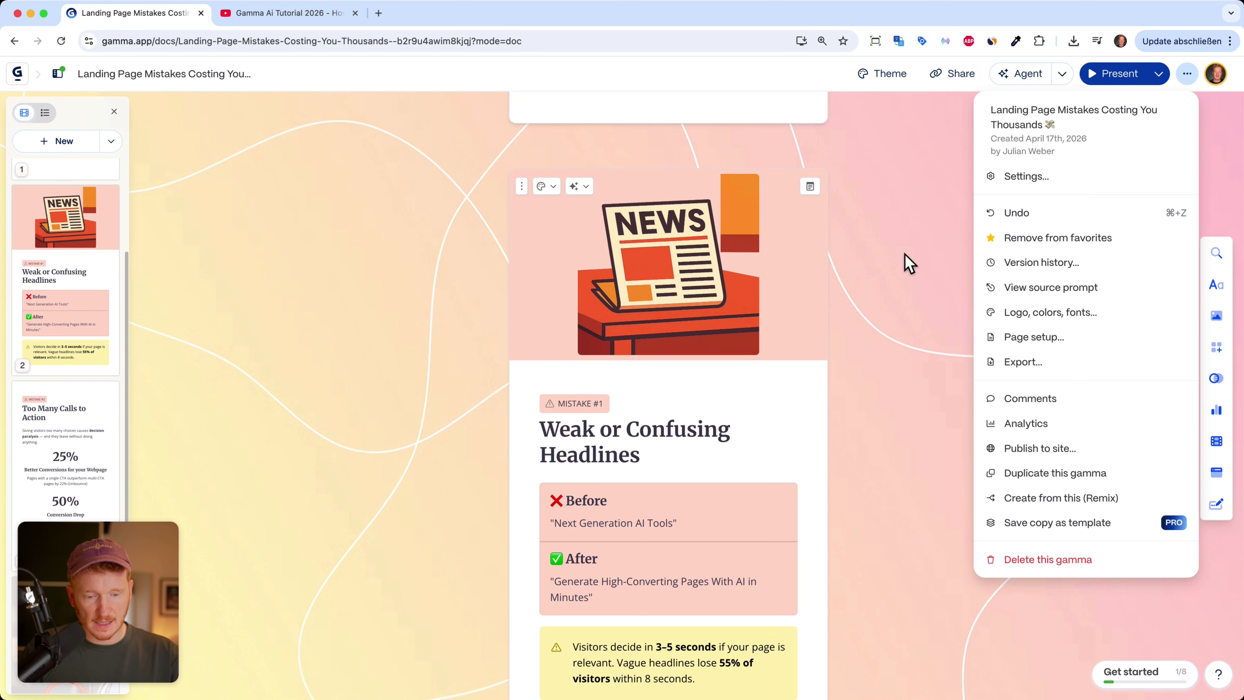
click(907, 263)
Undo the remaining image changes back to the illustrated newspaper lying on the wooden desk
key(super+z)
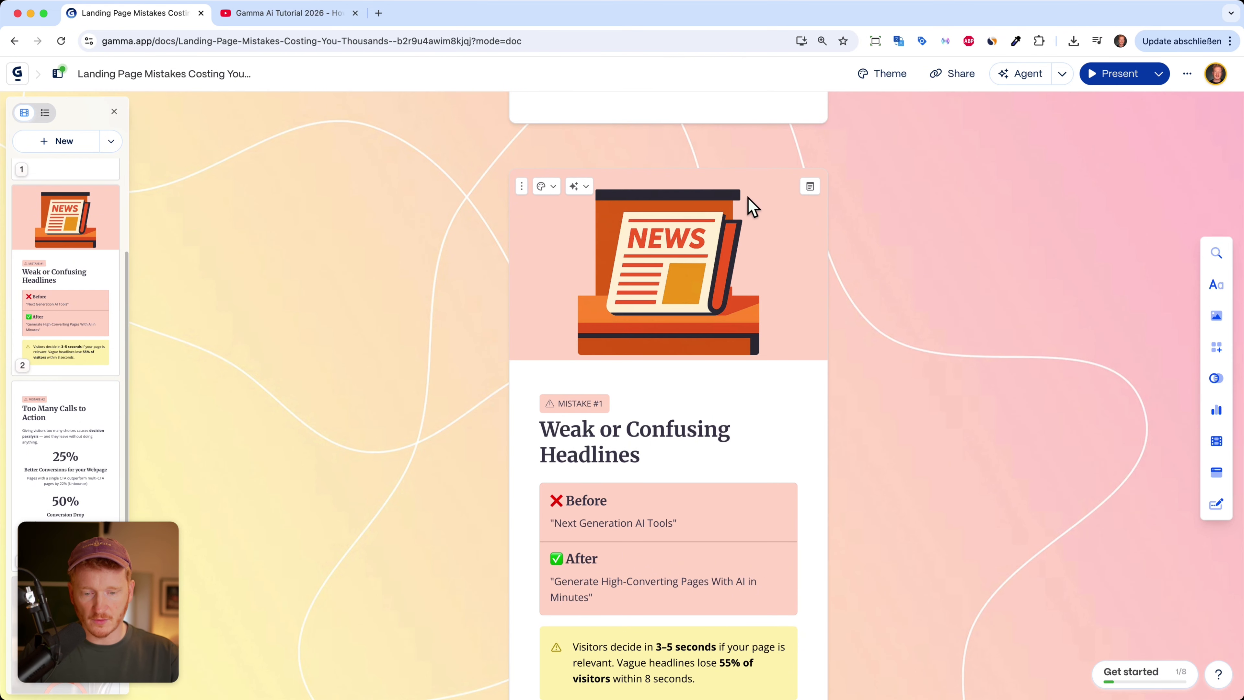
key(super+shift+z)
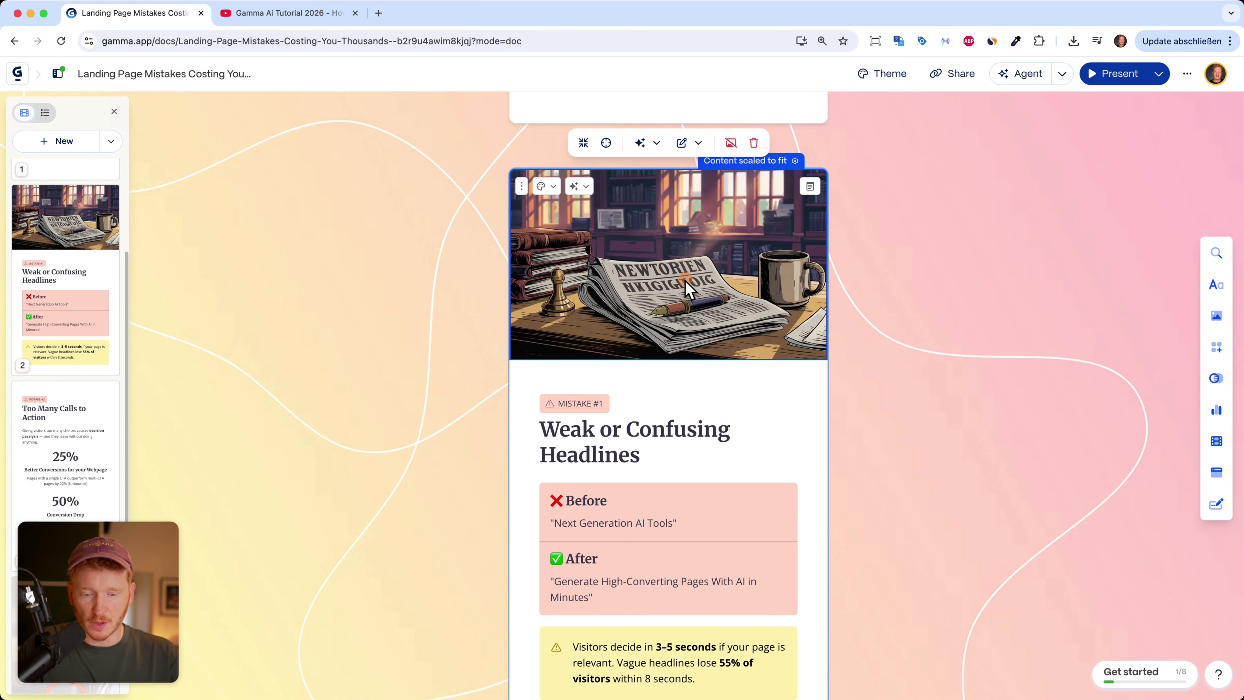
Try the layout with the accent image on the left side of the Weak or Confusing Headlines card
click(544, 189)
click(545, 231)
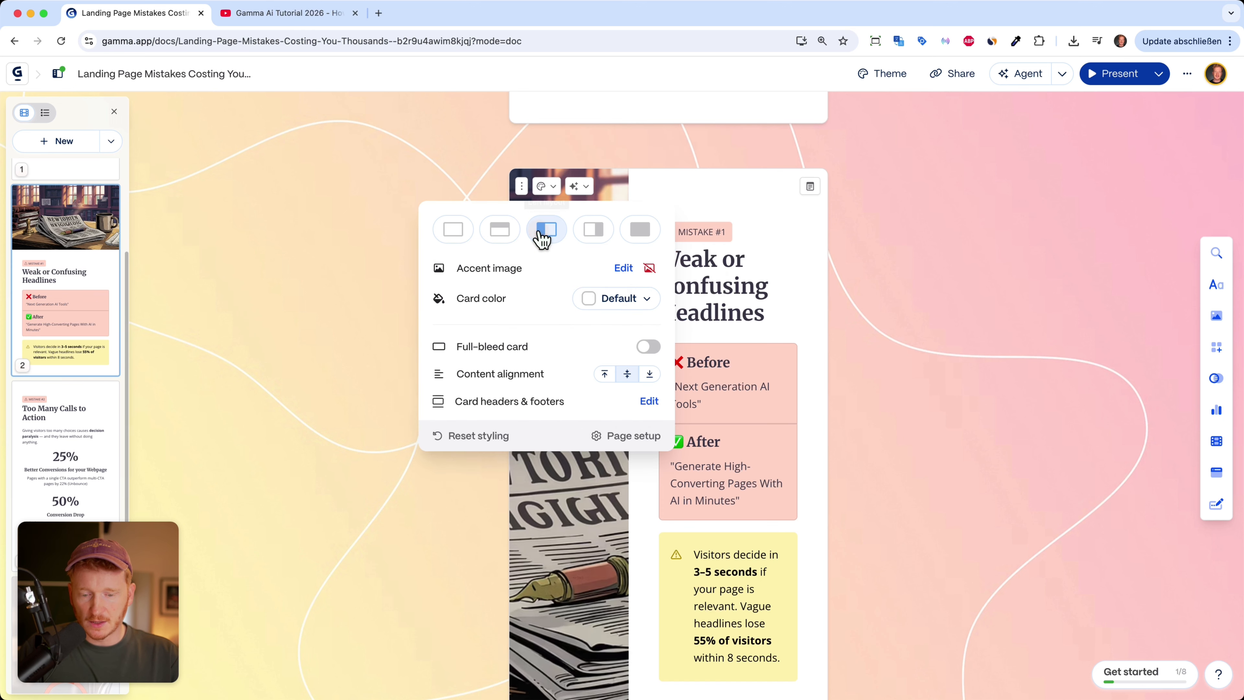
click(835, 235)
click(888, 215)
click(913, 168)
scroll(557, 568, down, 5)
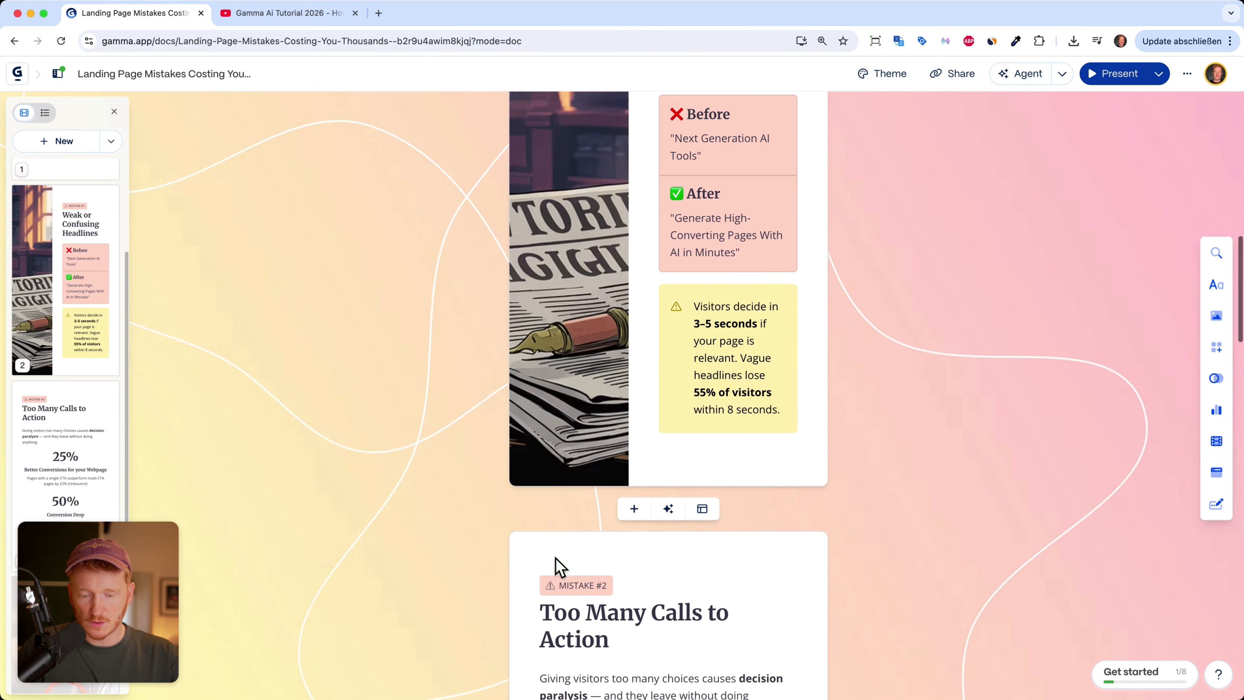
Set the Weak or Confusing Headlines card to the Background layout, trying the right-side image layout first
scroll(553, 323, up, 6)
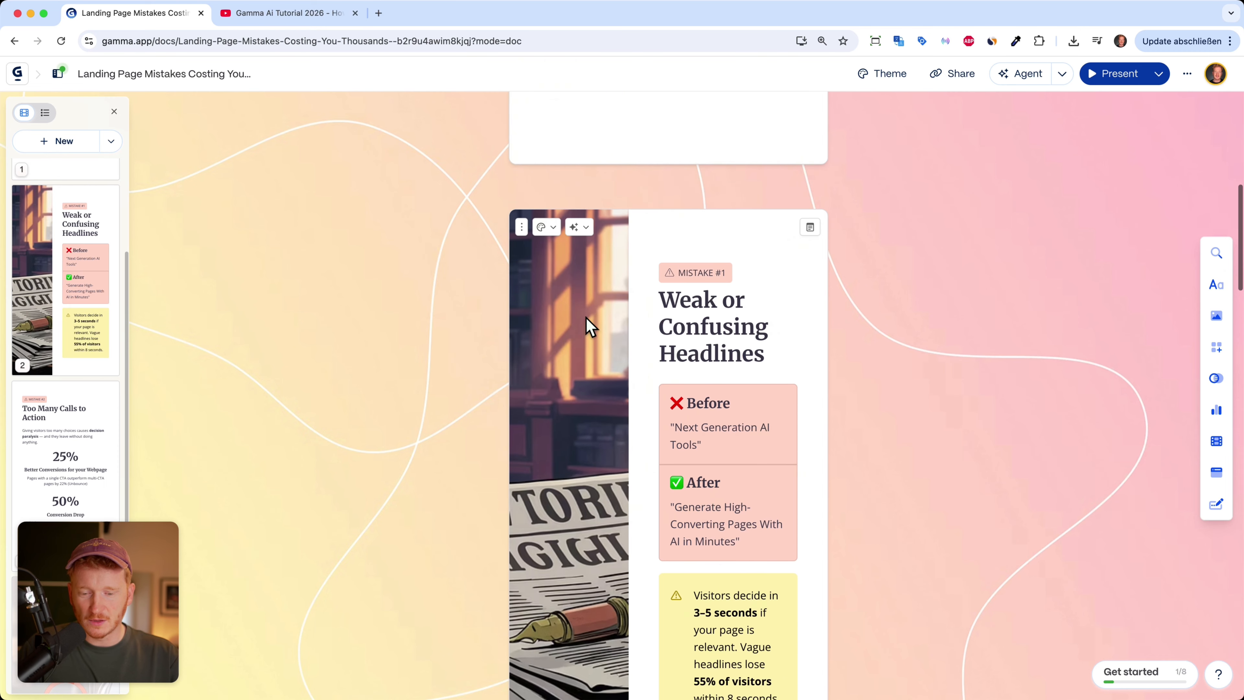
click(541, 227)
click(593, 270)
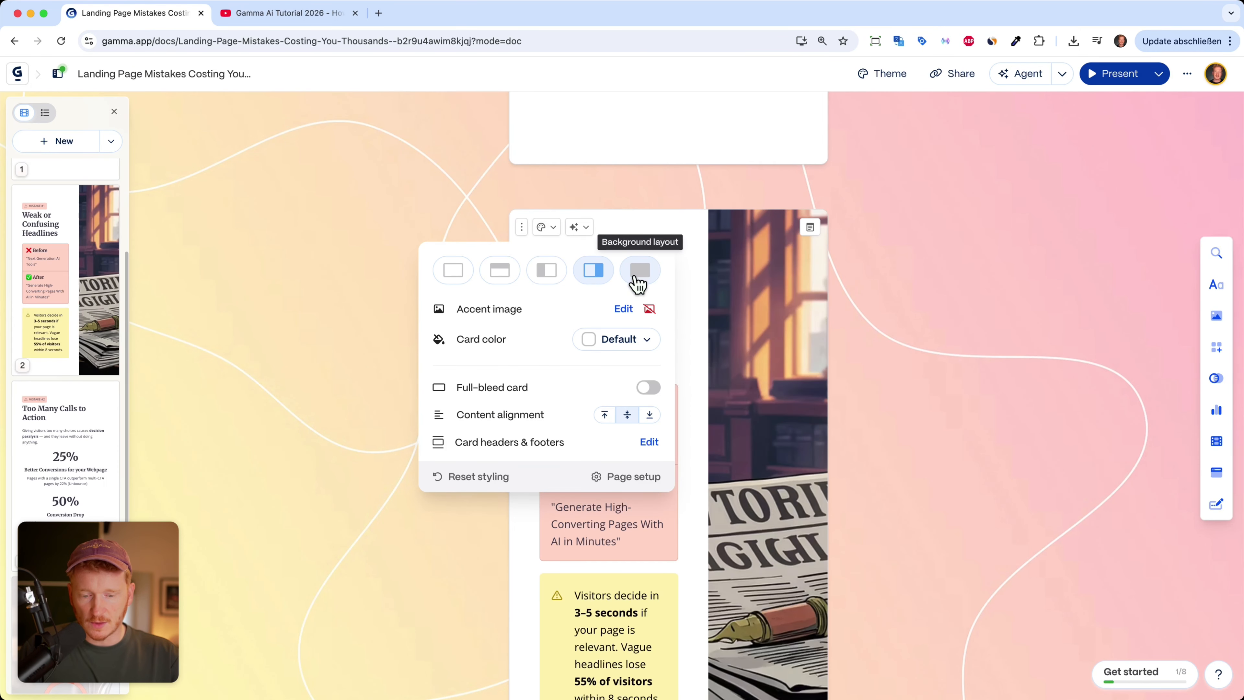
click(639, 270)
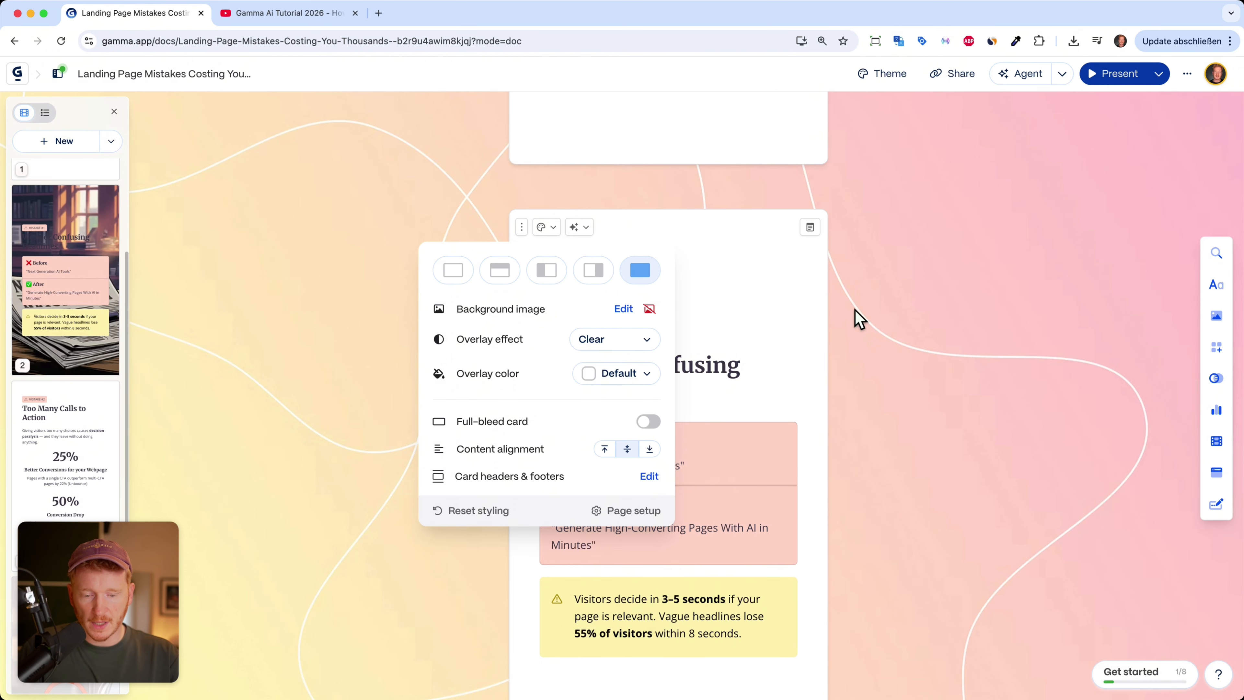
click(873, 332)
Change the text color of the "Weak or Confusing Headlines" heading to white, #FFFFFF
click(746, 386)
drag(709, 395, 545, 365)
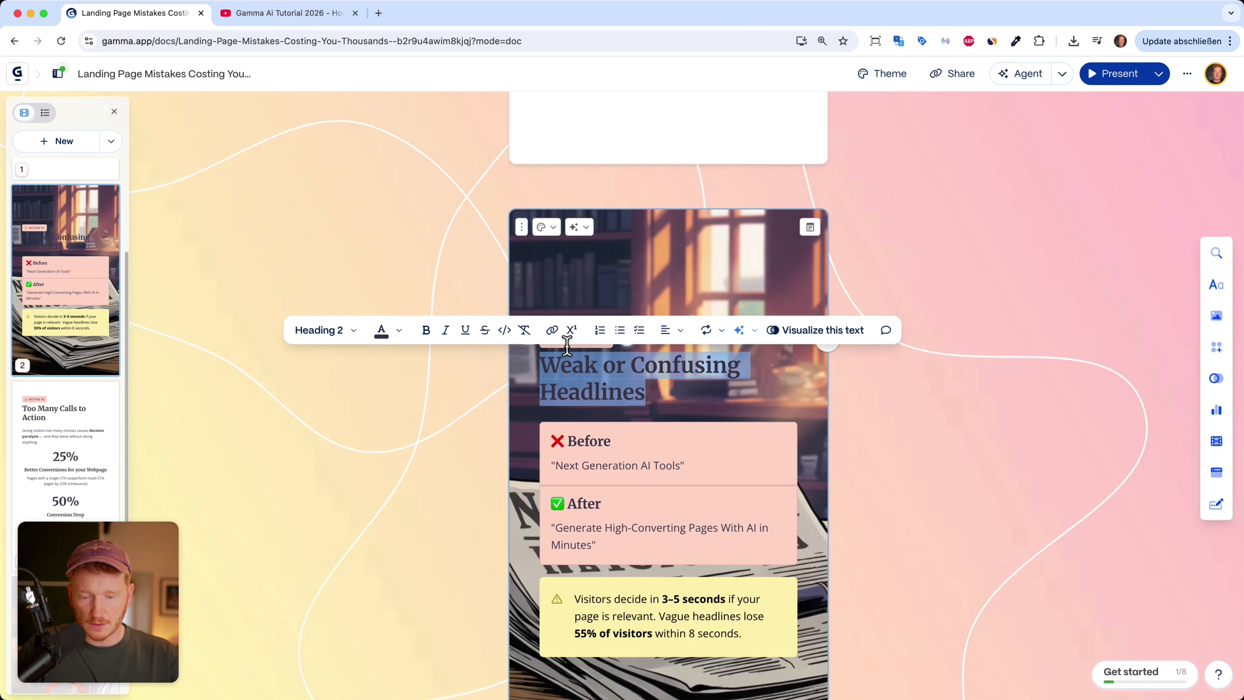
click(399, 337)
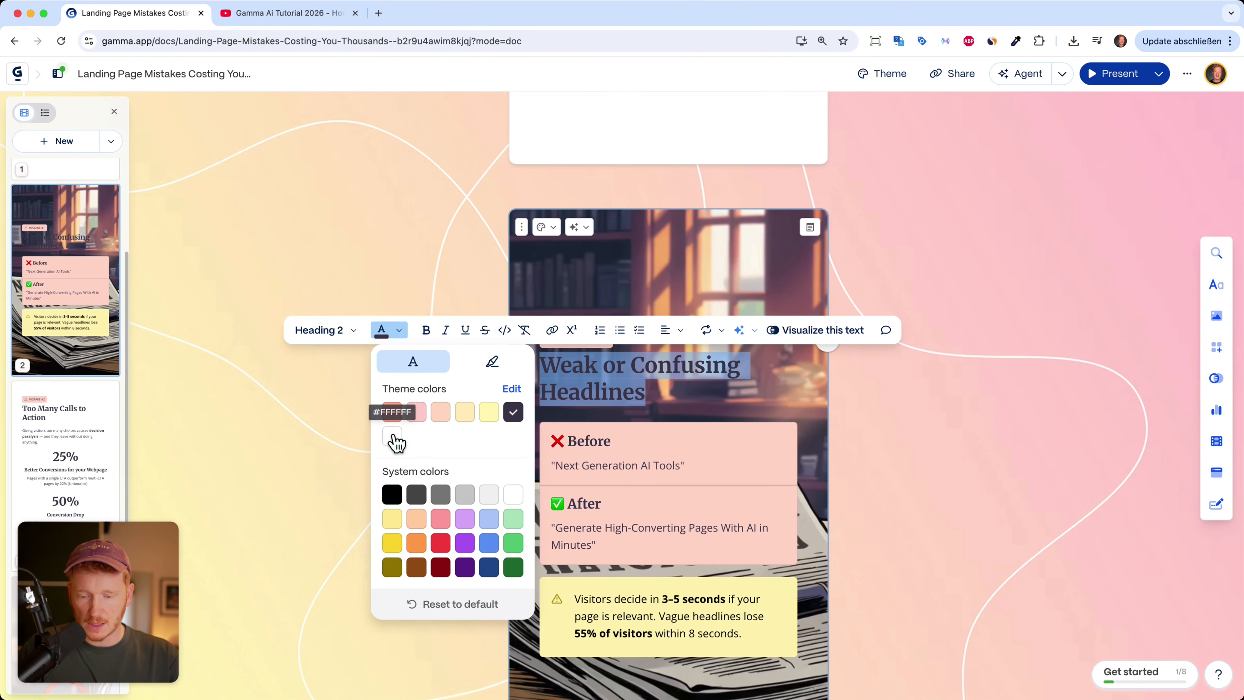
scroll(857, 412, down, 15)
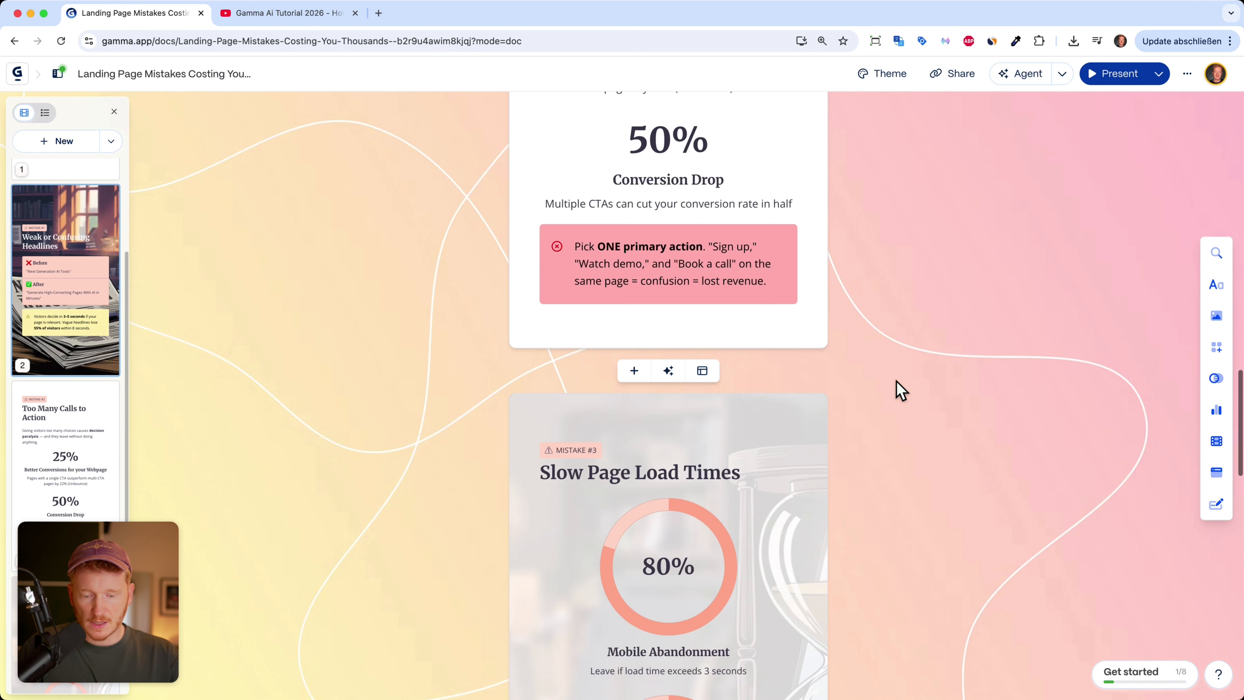
Review the remaining cards and look through the insertable basic blocks, image options and smart layouts
scroll(813, 525, down, 20)
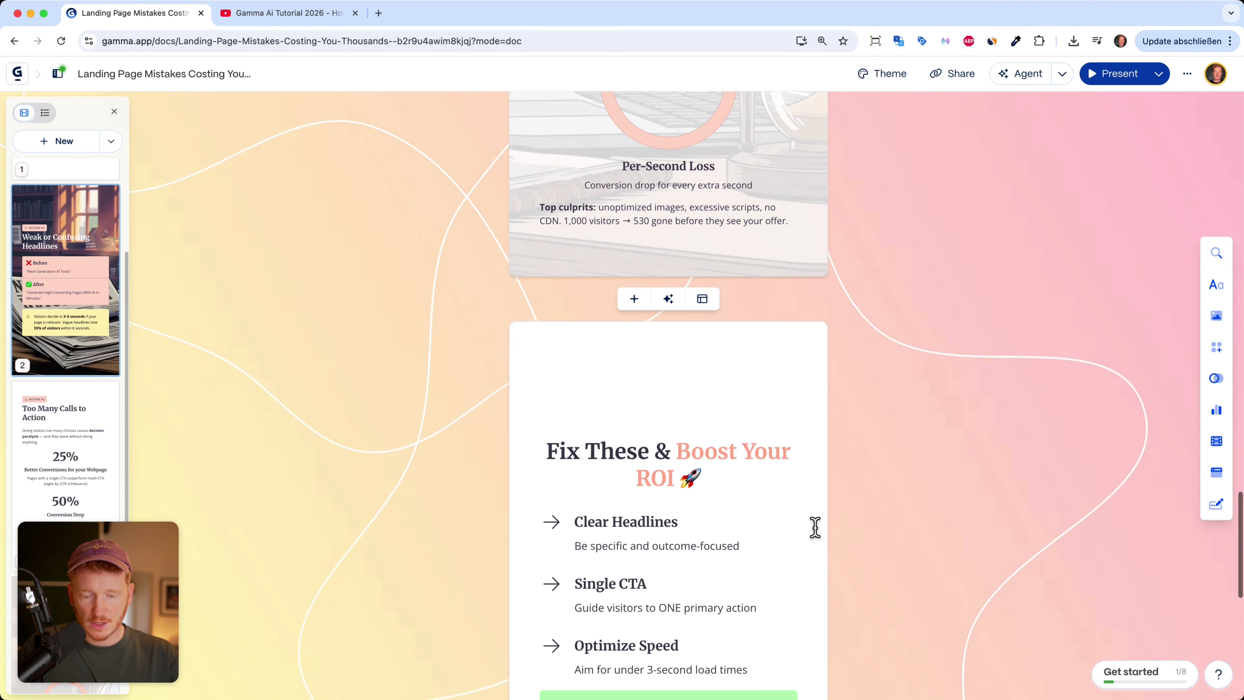
scroll(815, 532, up, 20)
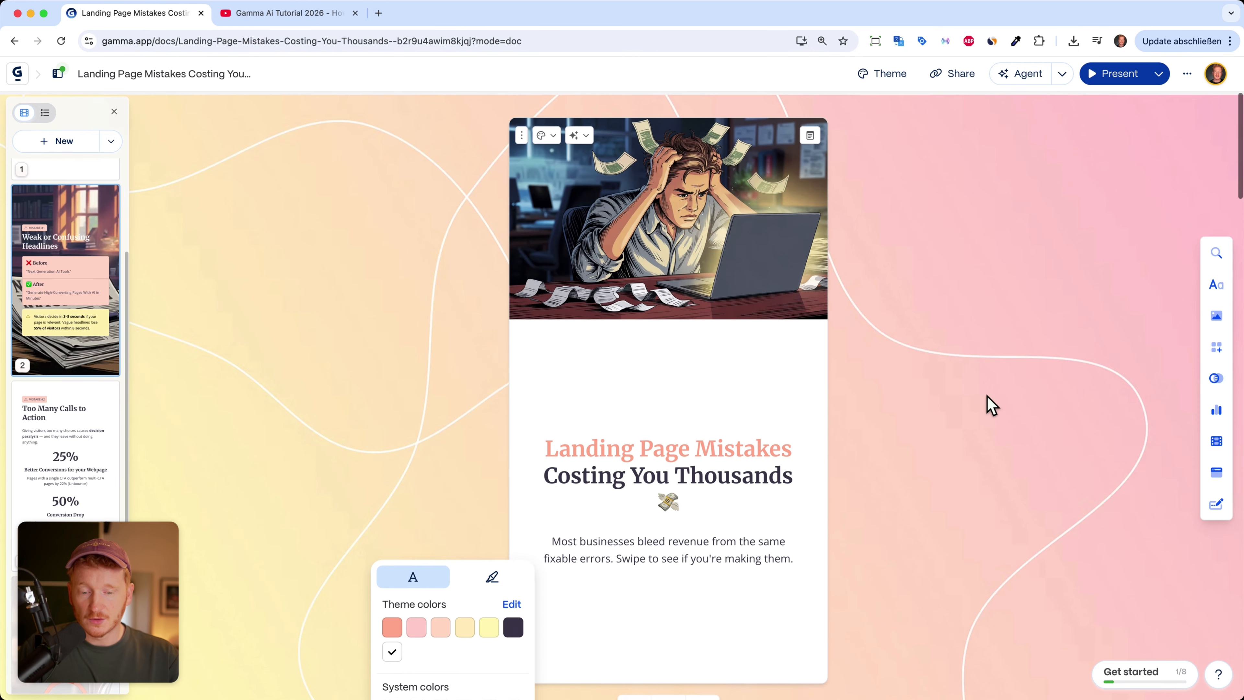
scroll(990, 404, up, 5)
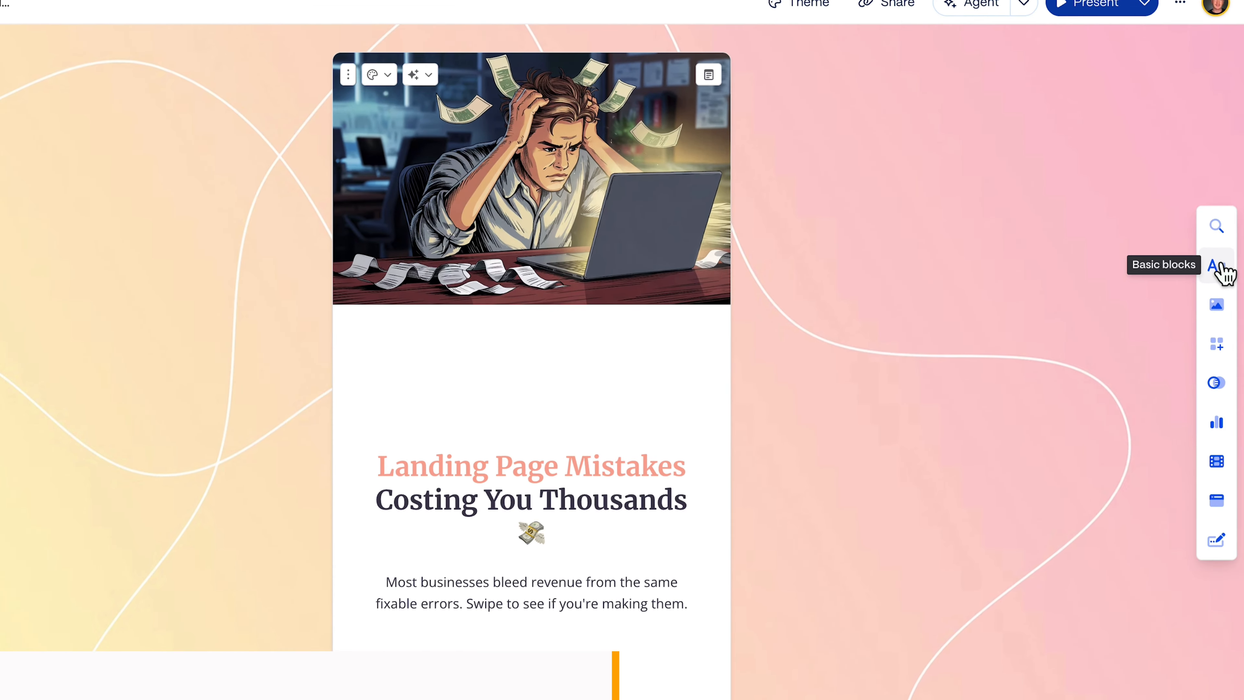
click(1219, 267)
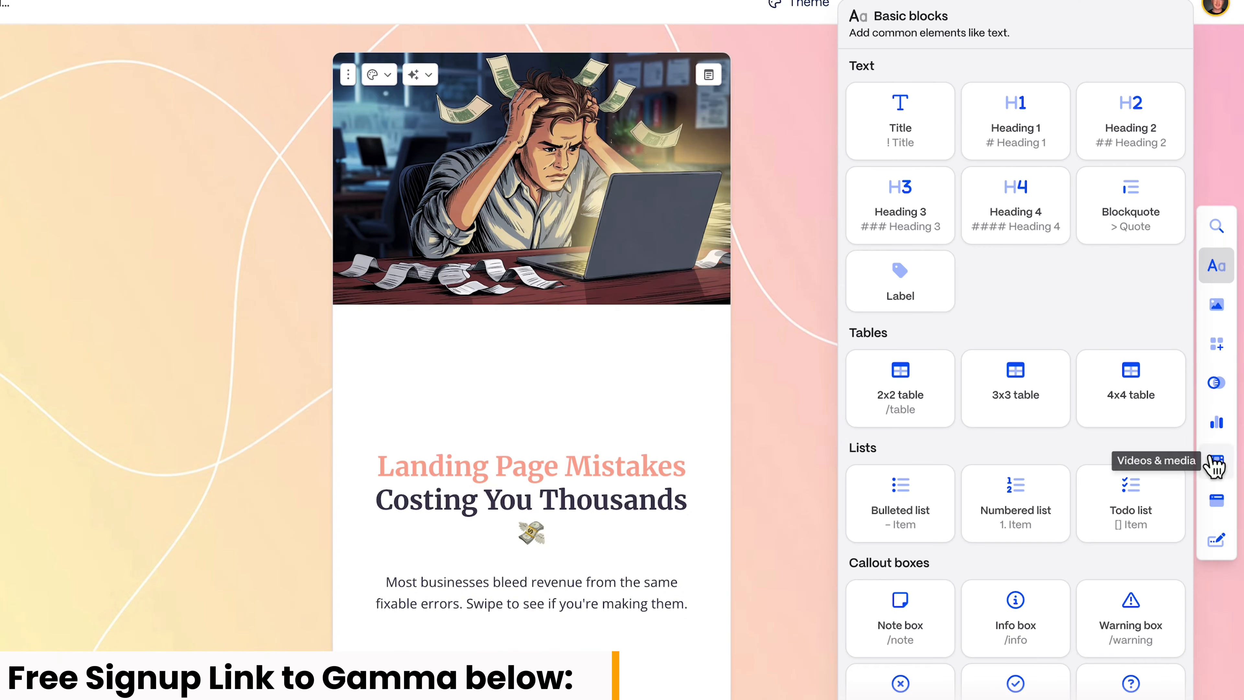
click(1220, 305)
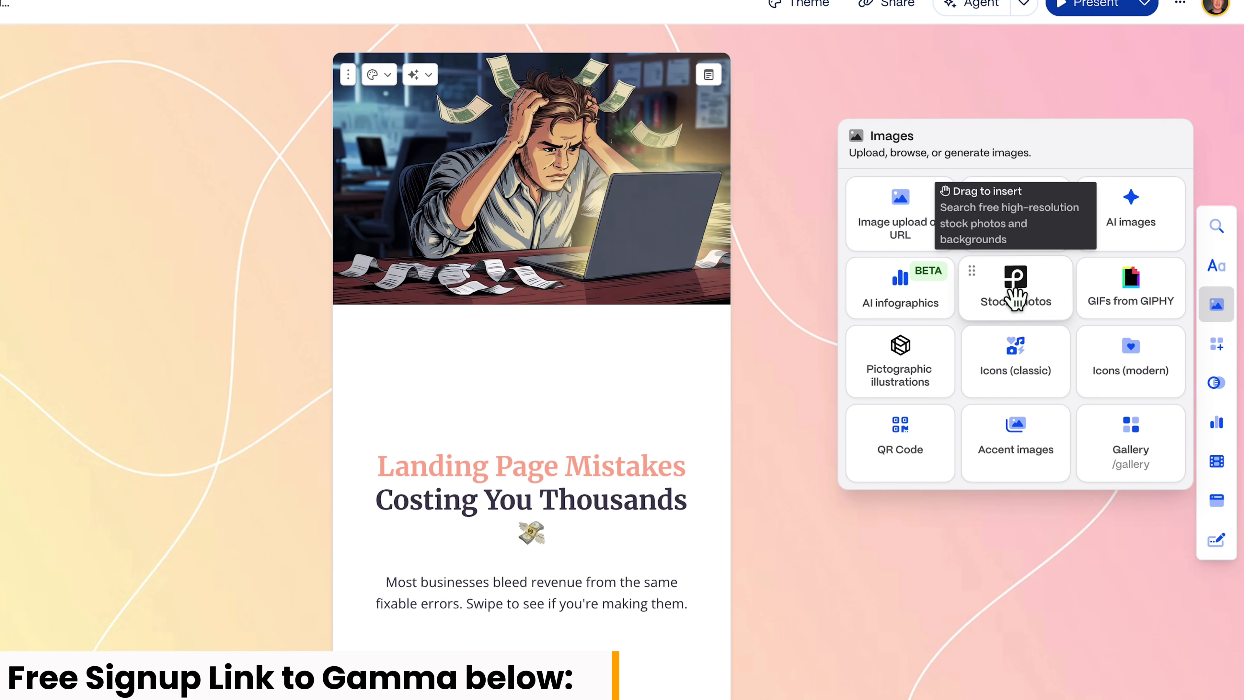
click(1224, 350)
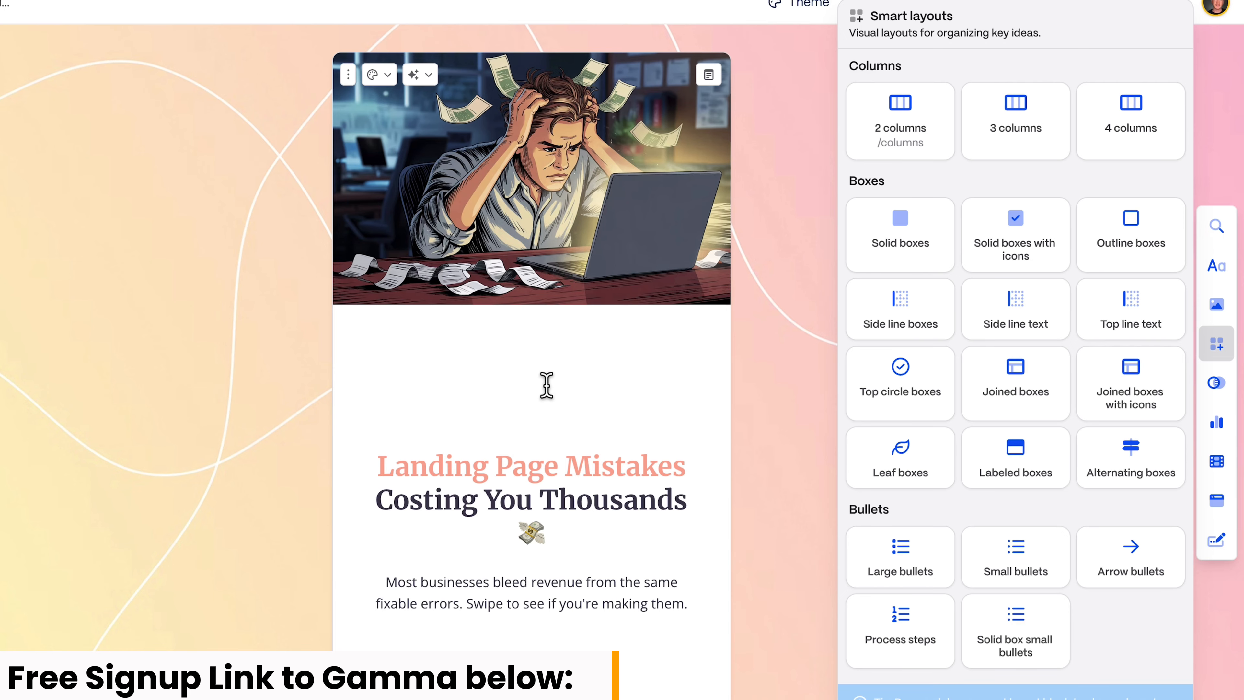
Insert a donut chart above the title on the first card, and delete it again
click(1217, 424)
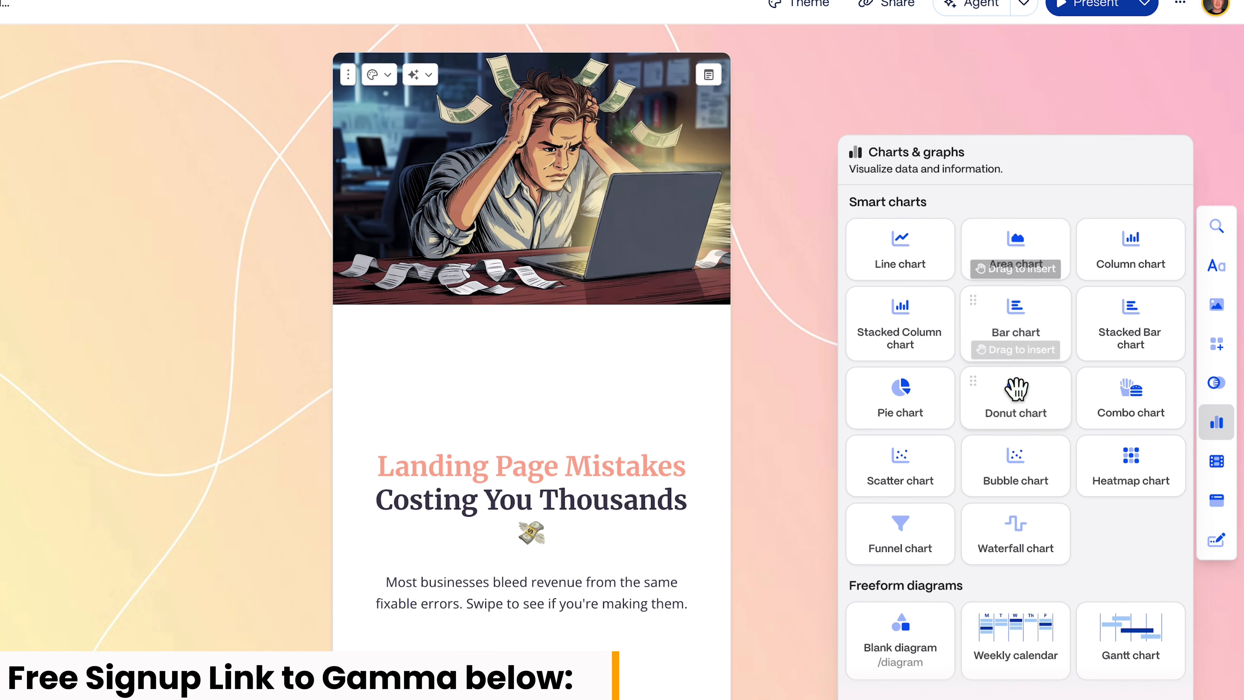
drag(1015, 392, 574, 387)
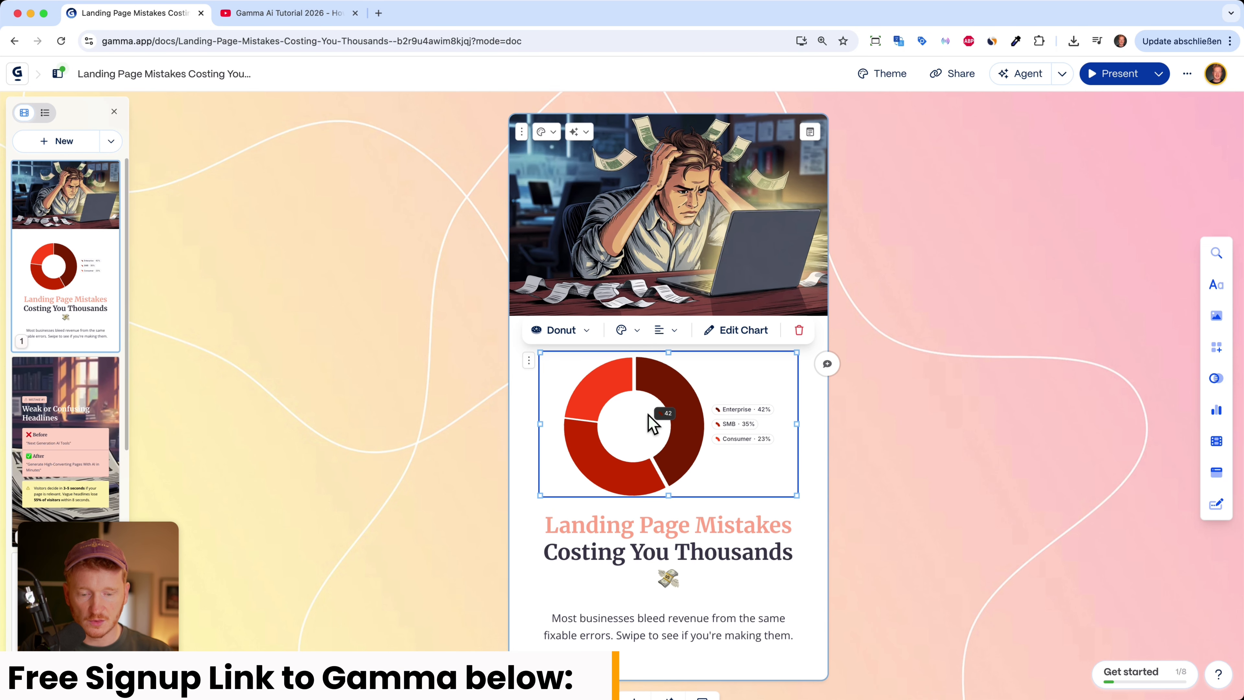
click(799, 330)
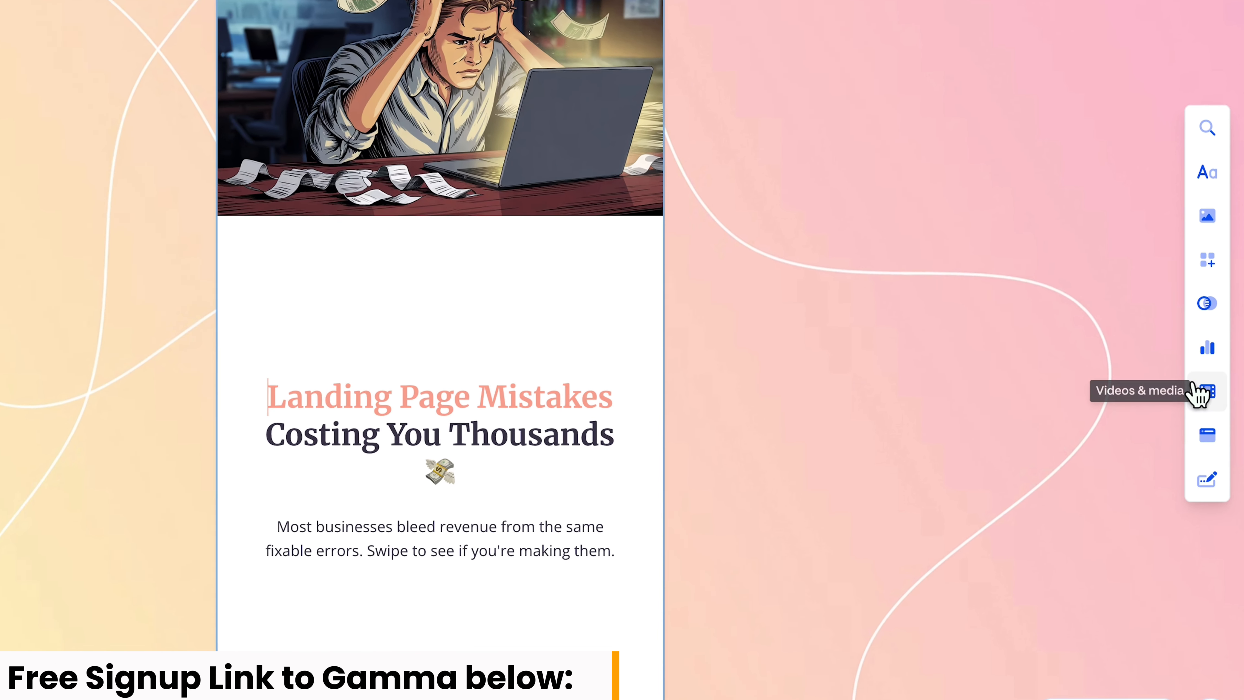
Examine the video, media, app and webpage embed options, and review the cards down to the last one
click(1205, 387)
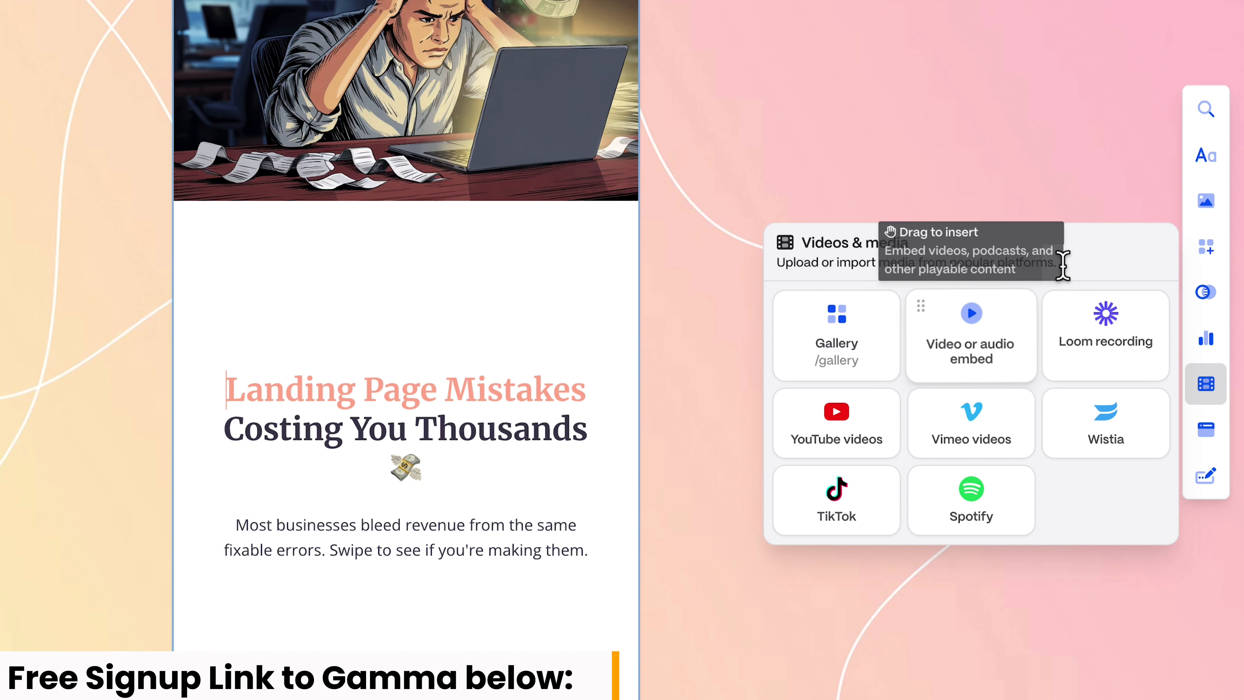
click(1206, 429)
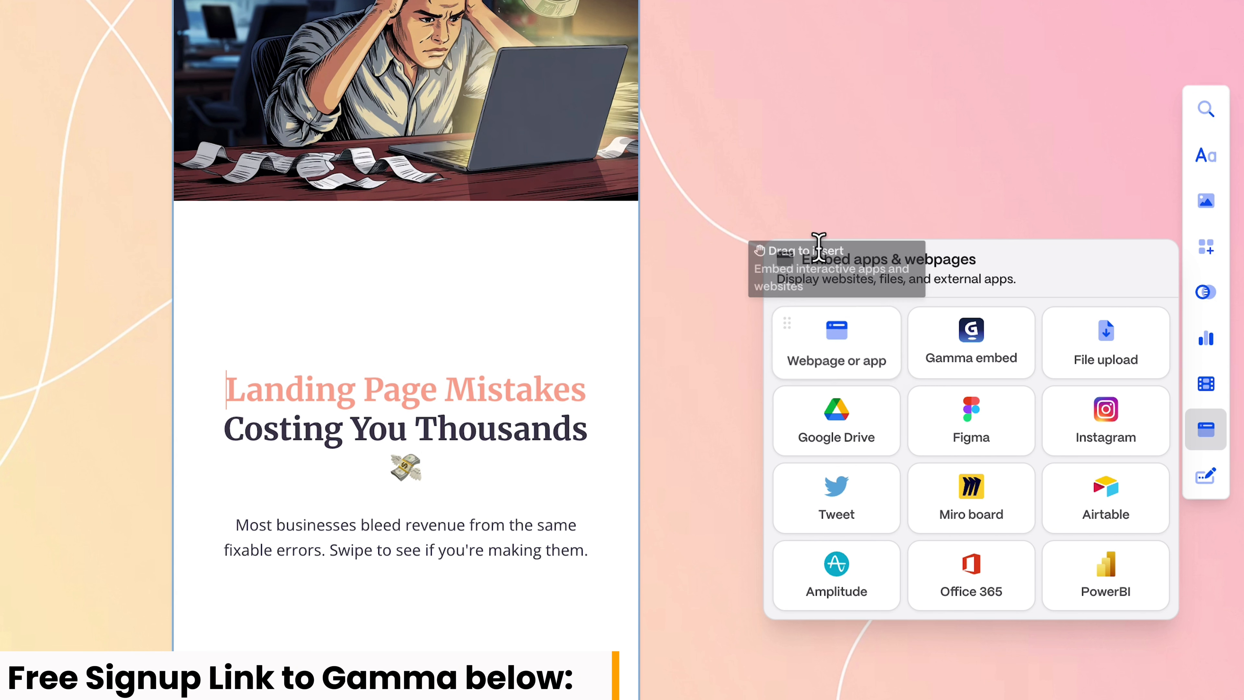
click(825, 115)
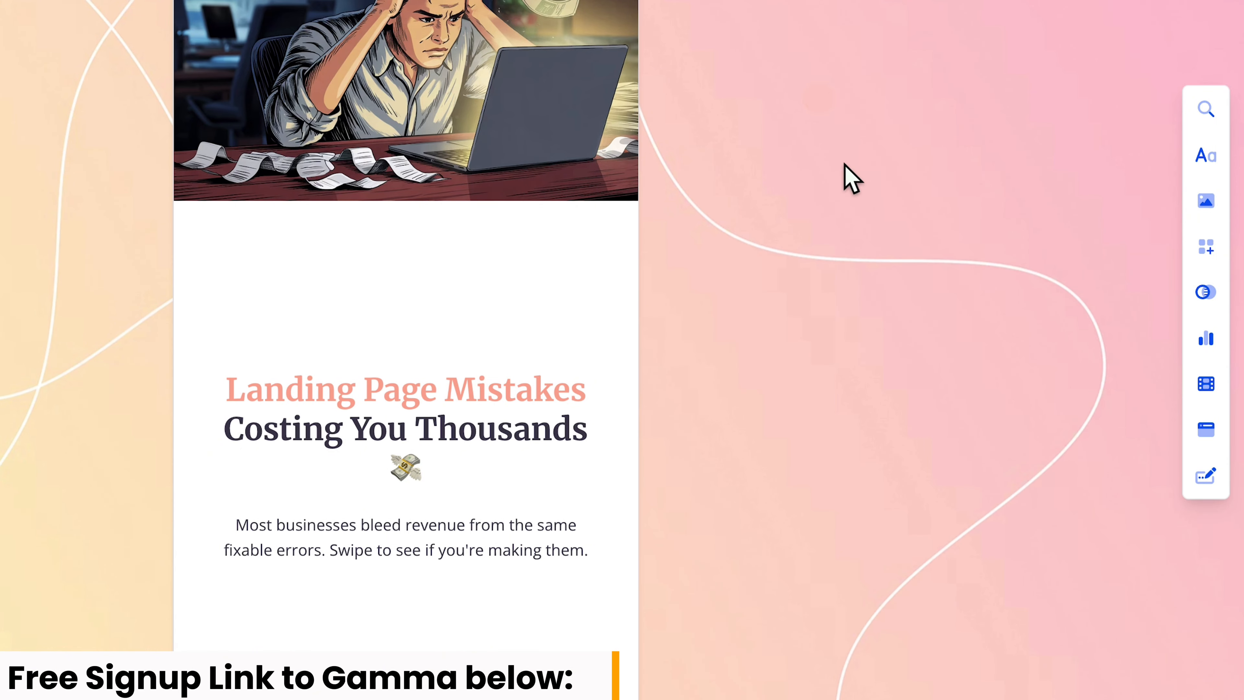
scroll(584, 400, down, 15)
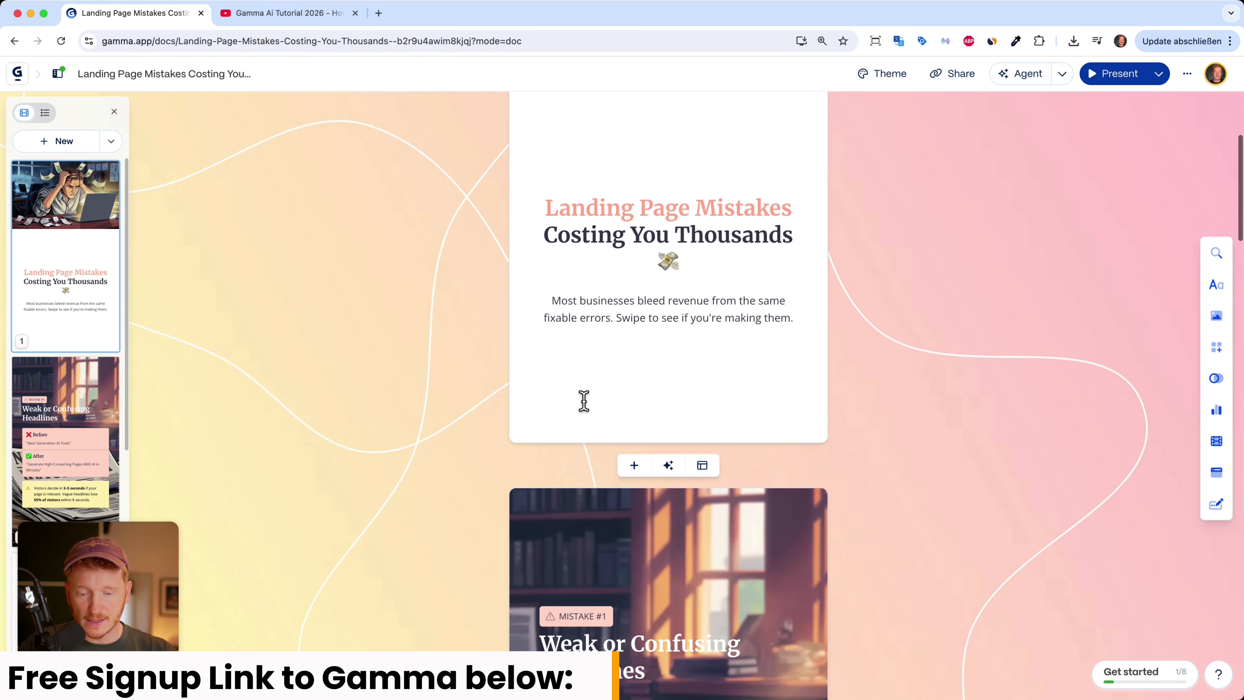
scroll(583, 401, down, 15)
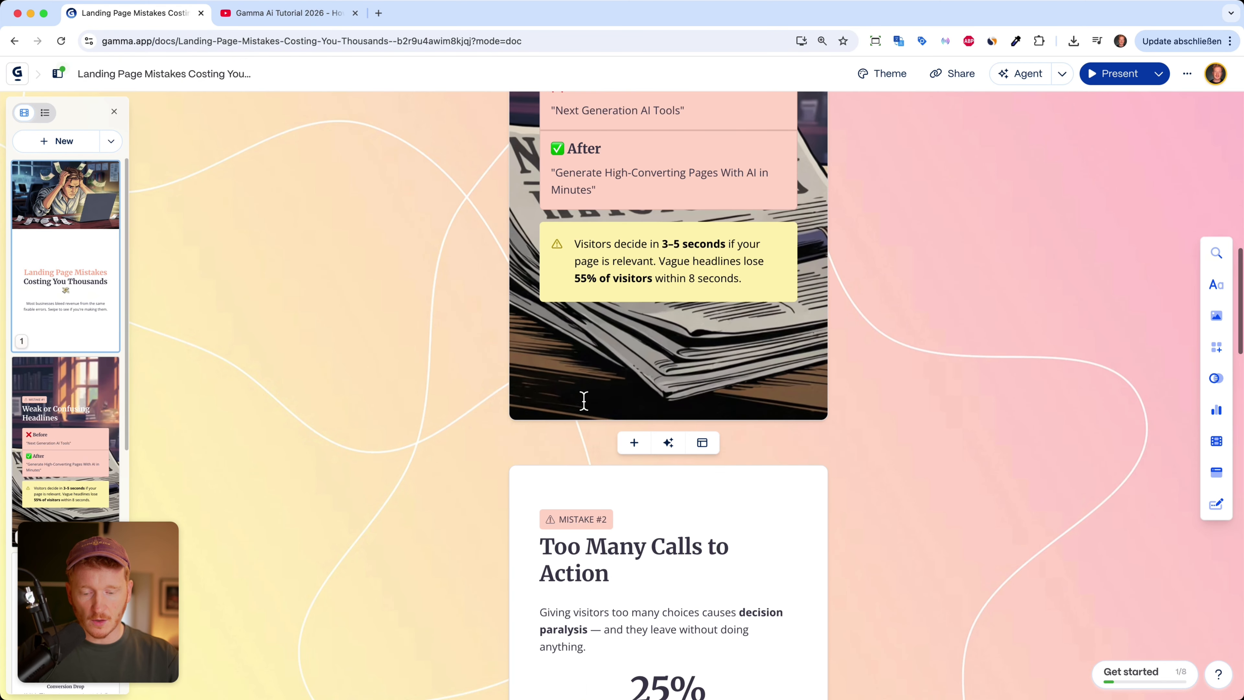
scroll(583, 400, down, 10)
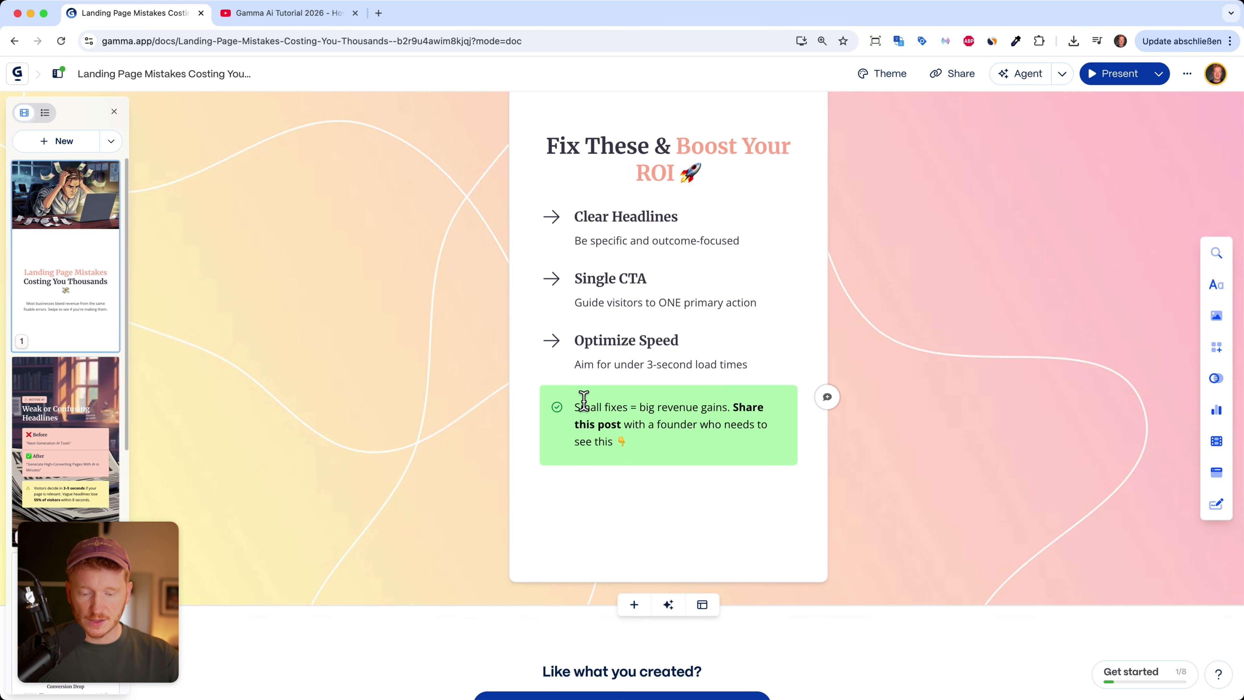
Return to the first card and examine the export options for sharing the page, including PDF, PowerPoint, Google Slides and PNGs
scroll(583, 400, up, 20)
scroll(583, 401, up, 10)
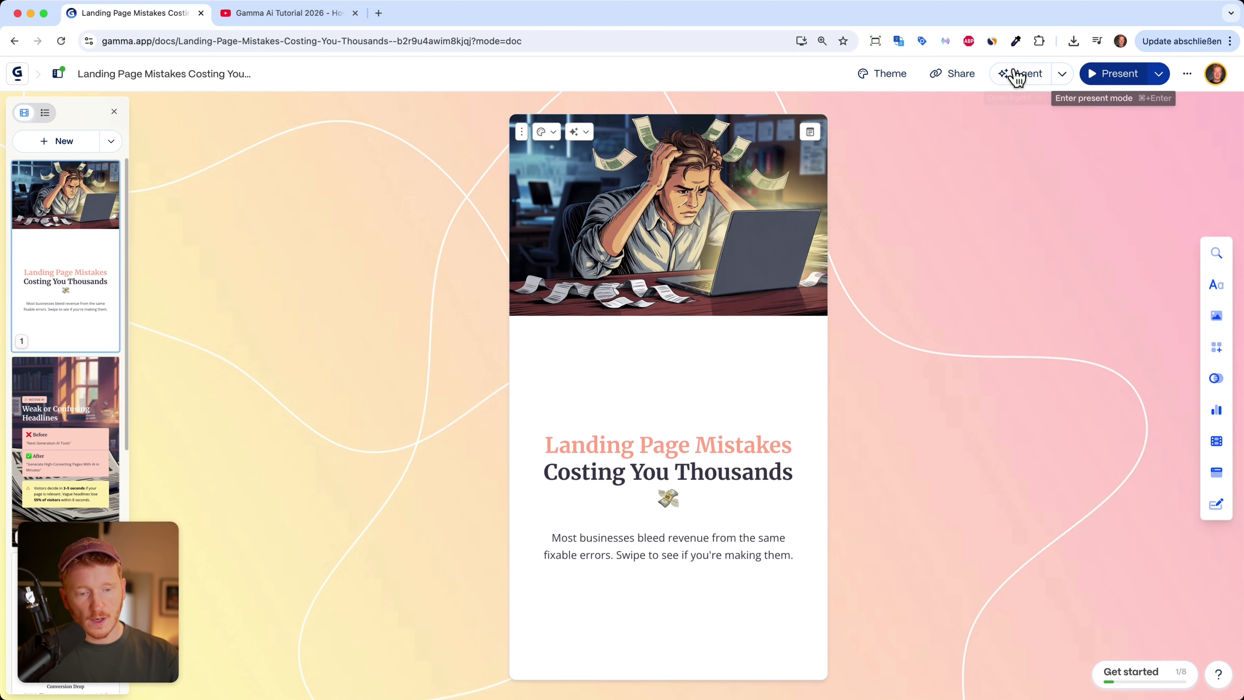
click(960, 75)
click(382, 234)
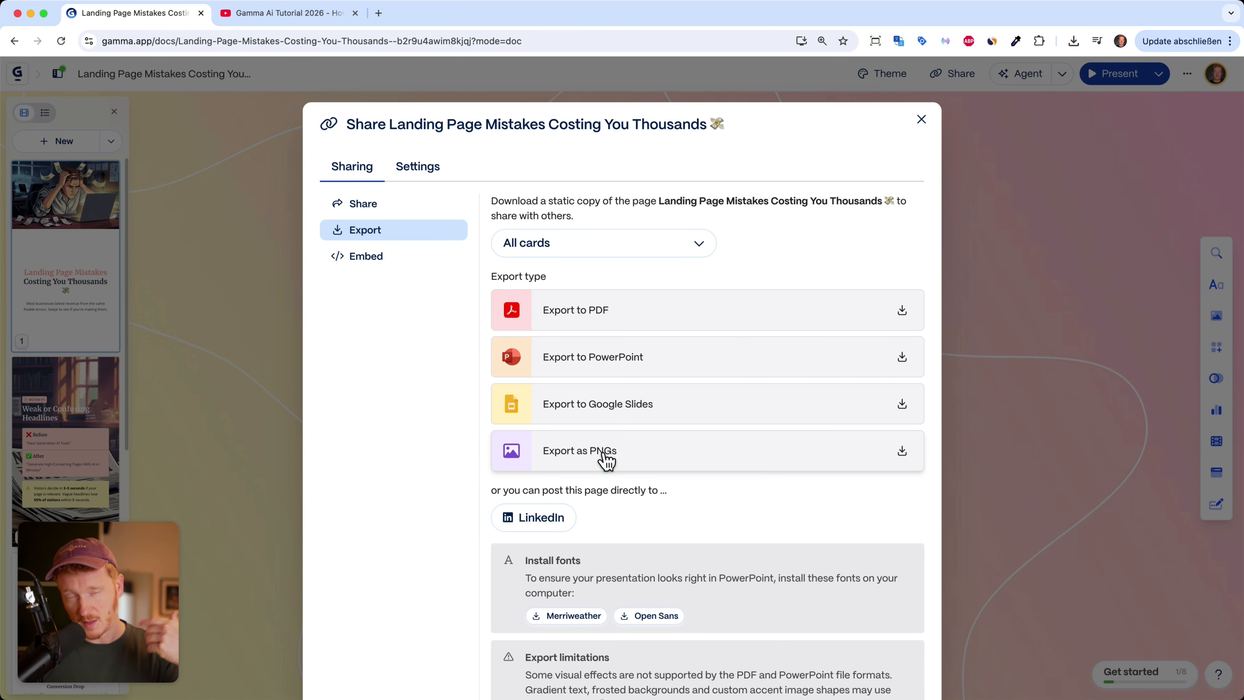
Try to post the page directly to LinkedIn, and close the sign-in window and the sharing dialog
click(535, 523)
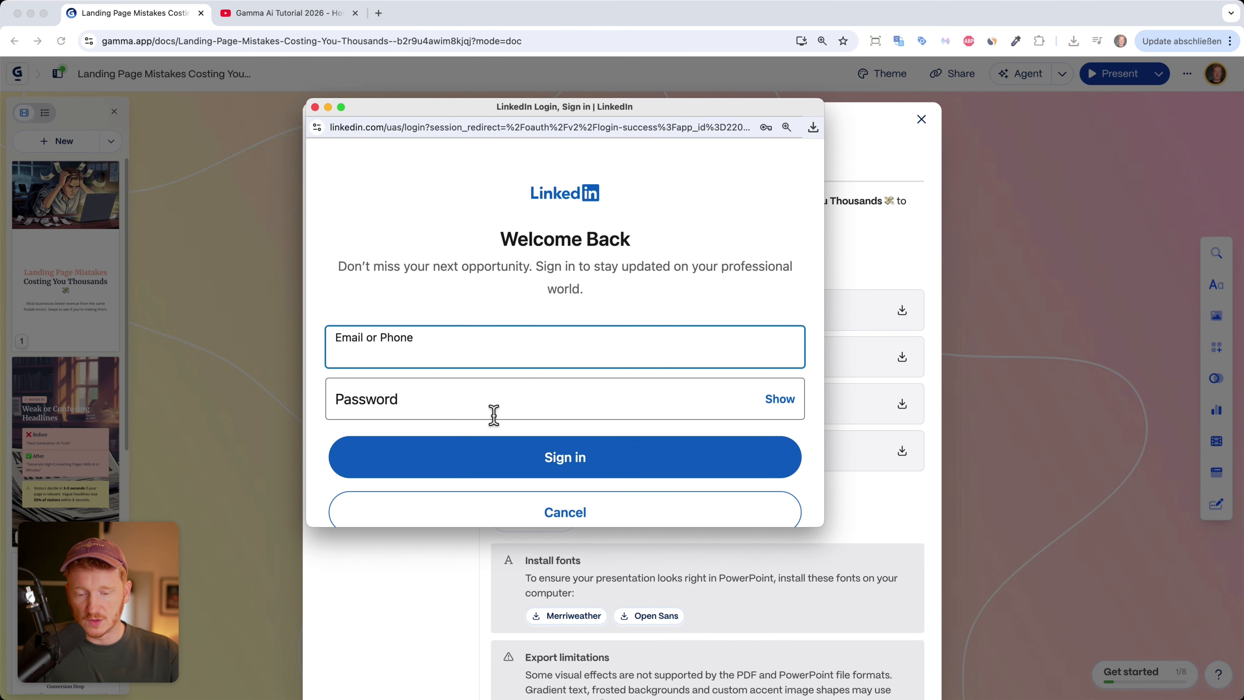
click(366, 361)
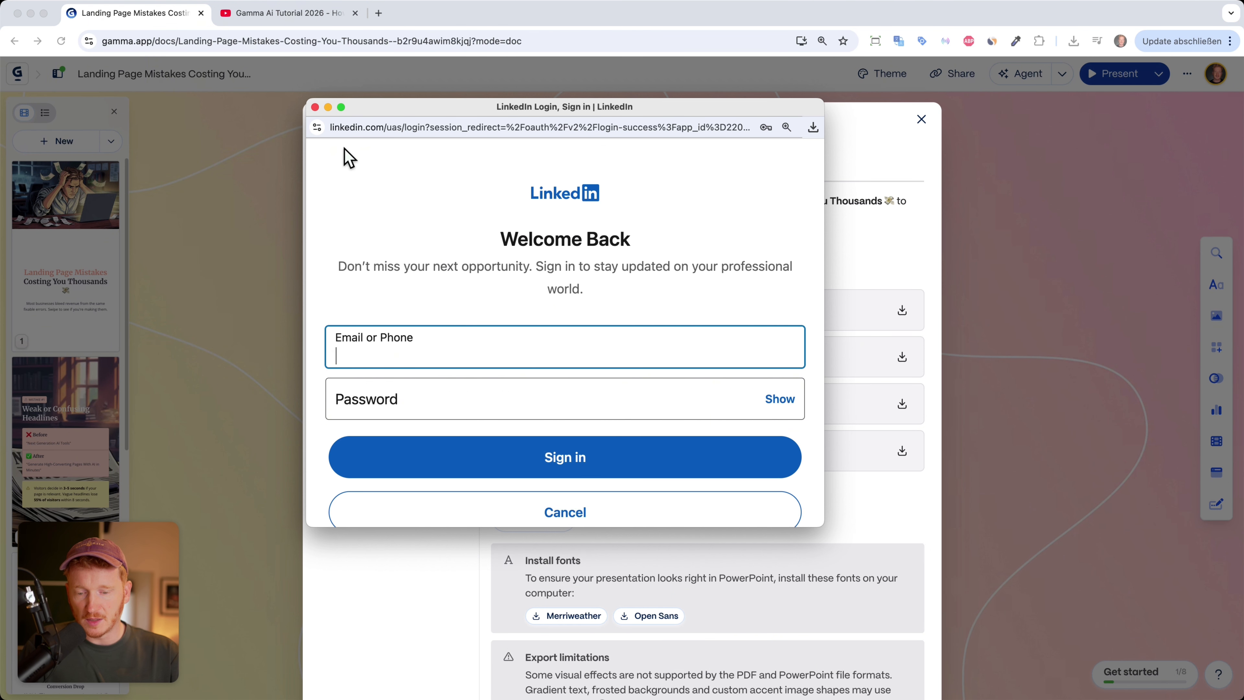
click(315, 107)
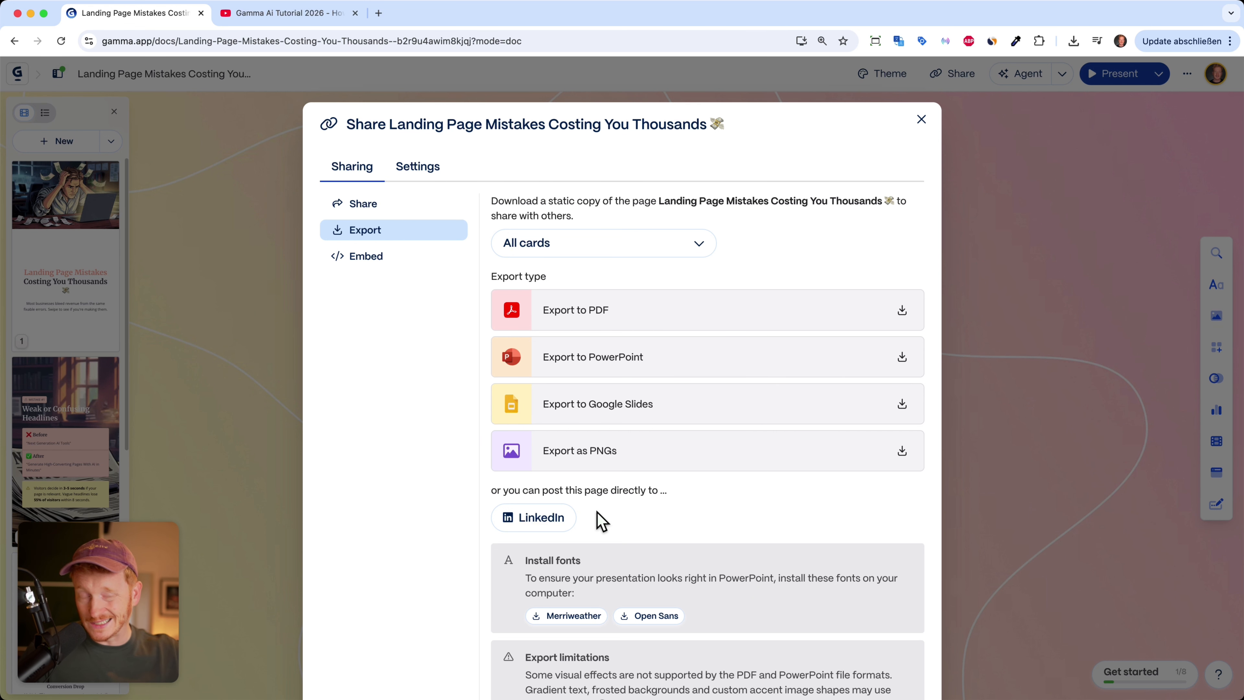
click(921, 119)
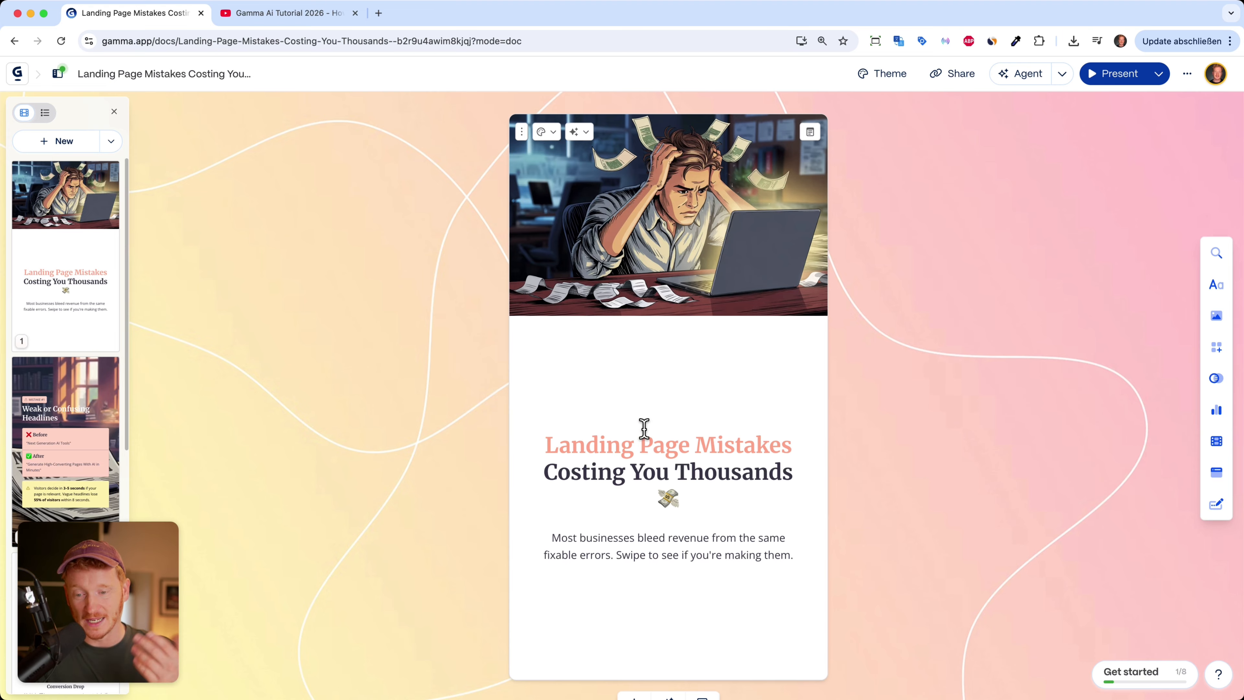
Switch to the YouTube page of the Gamma AI tutorial and locate the free Gamma link in the video description
click(286, 15)
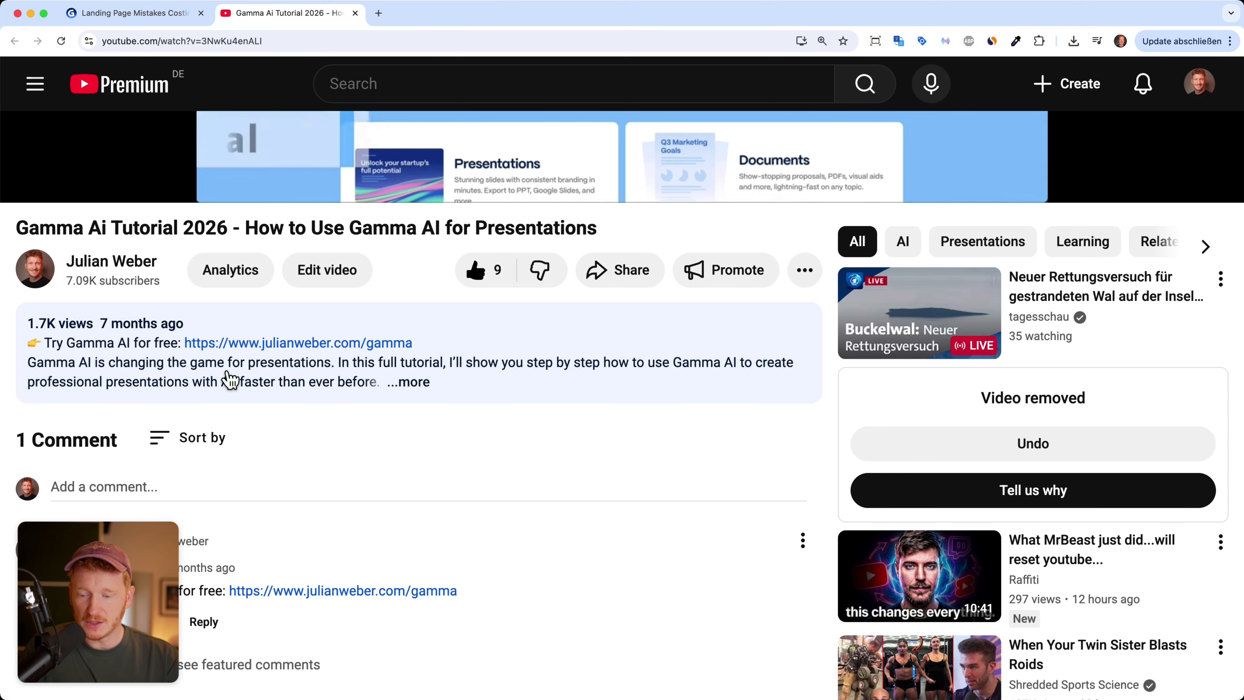
scroll(258, 372, down, 1)
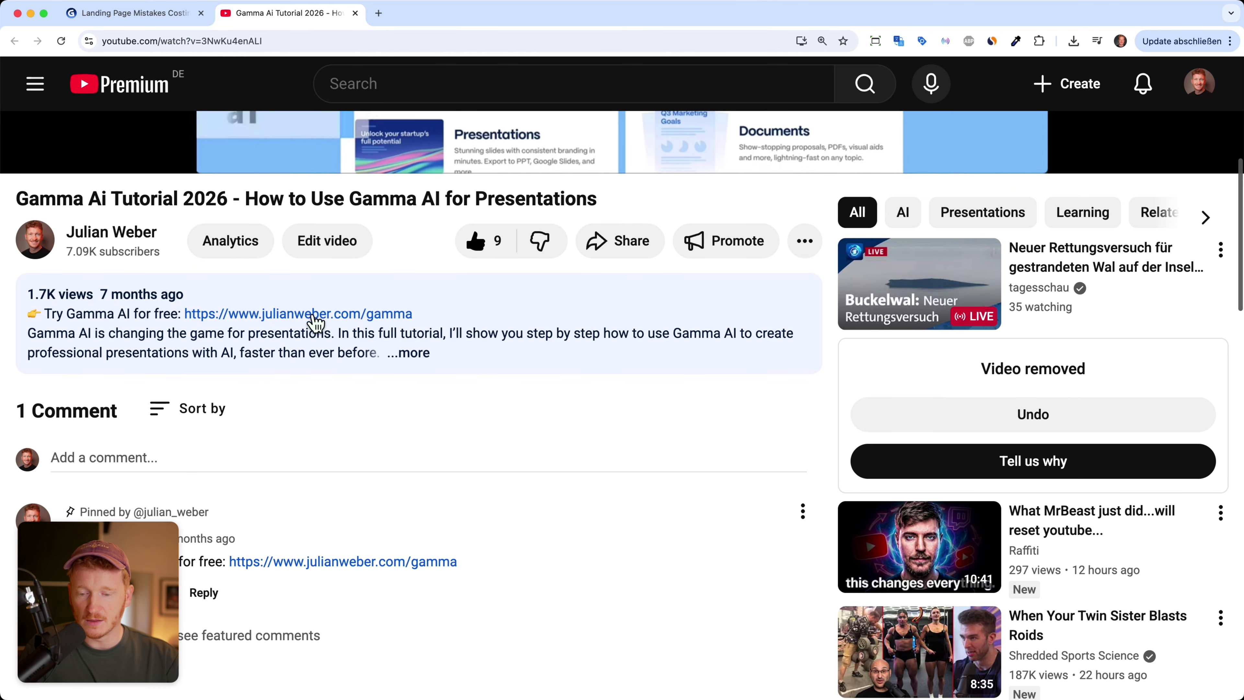